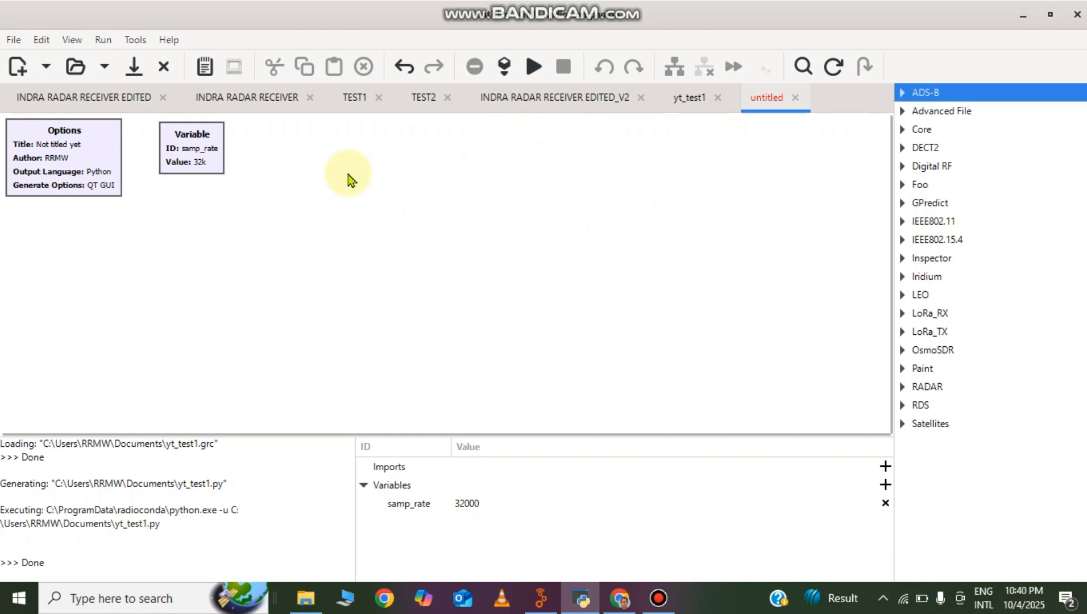
# Create a new flow graph and save it as yttest in the Documents folder.
pyautogui.click(17, 68)
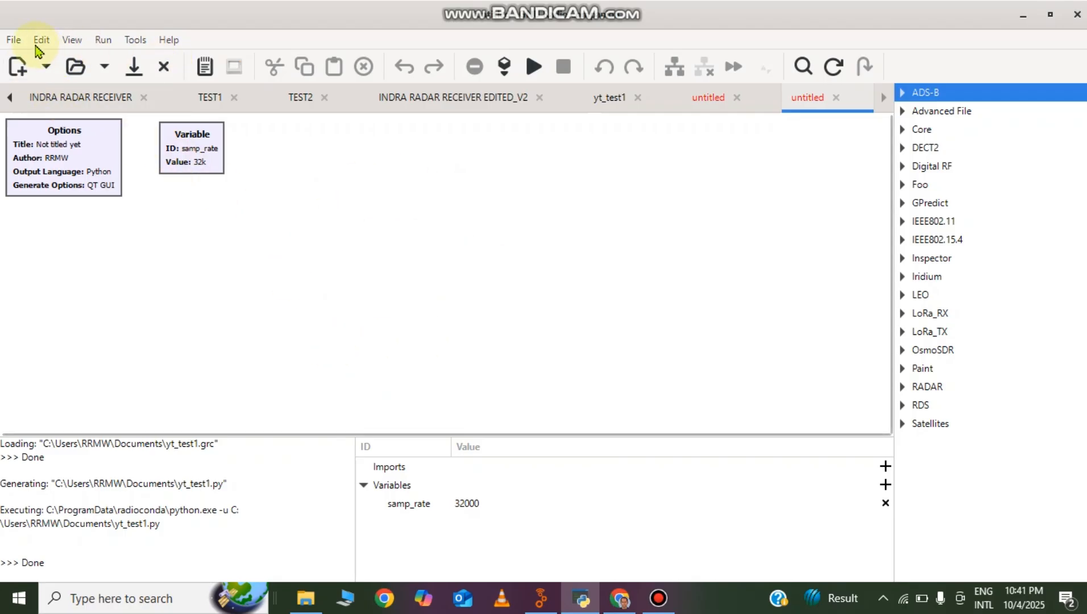
pyautogui.click(13, 40)
pyautogui.click(51, 142)
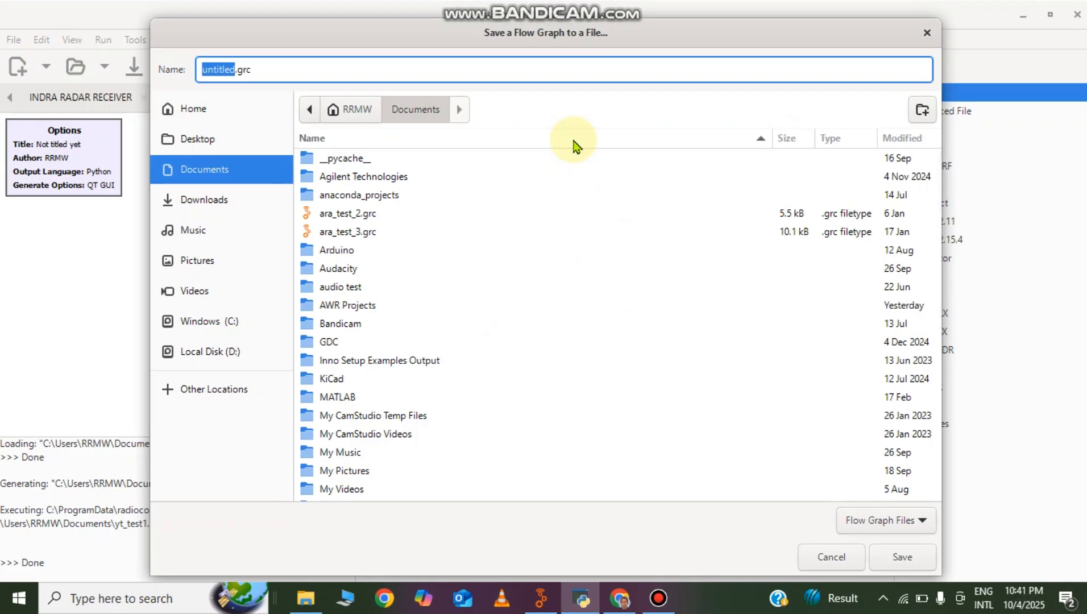
pyautogui.write('yttest')
pyautogui.click(901, 558)
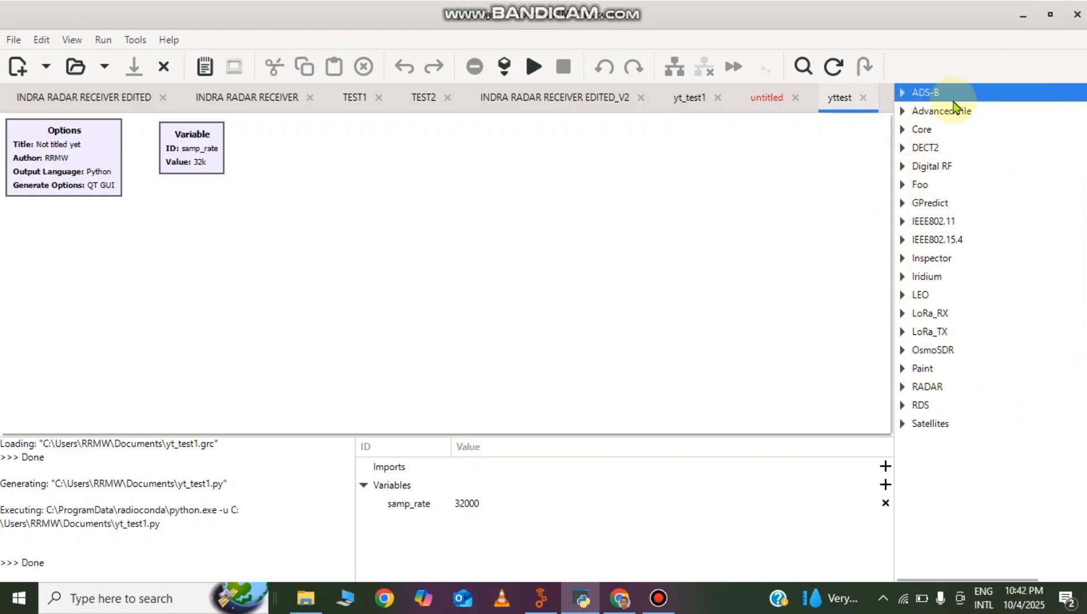
# Examine the blocks offered in the Foo module of the block library, from Burst Tagger to Packet Pad.
pyautogui.click(905, 189)
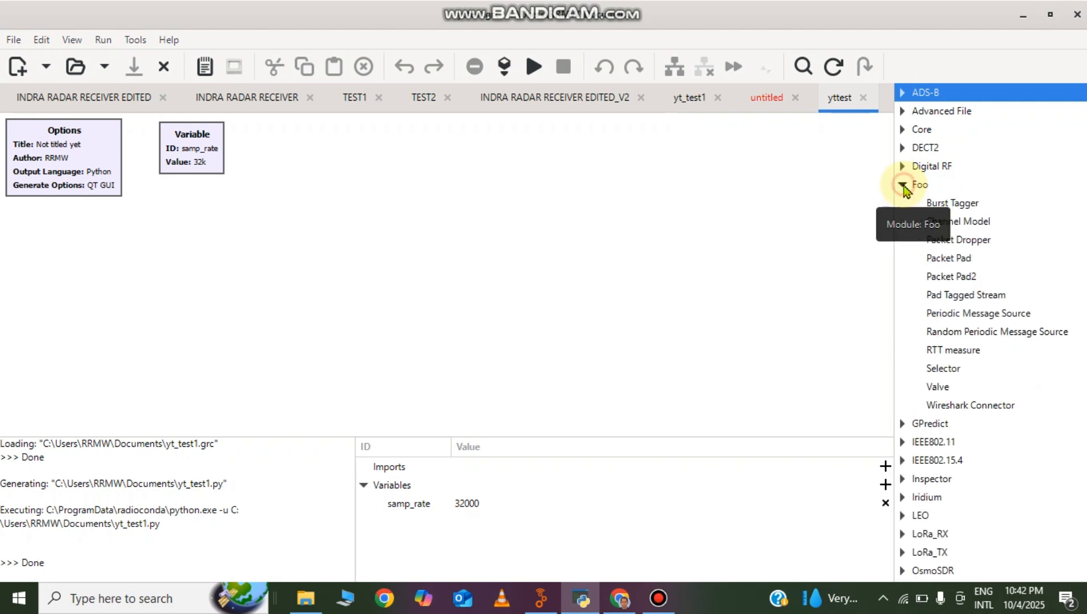
pyautogui.click(963, 208)
pyautogui.click(961, 222)
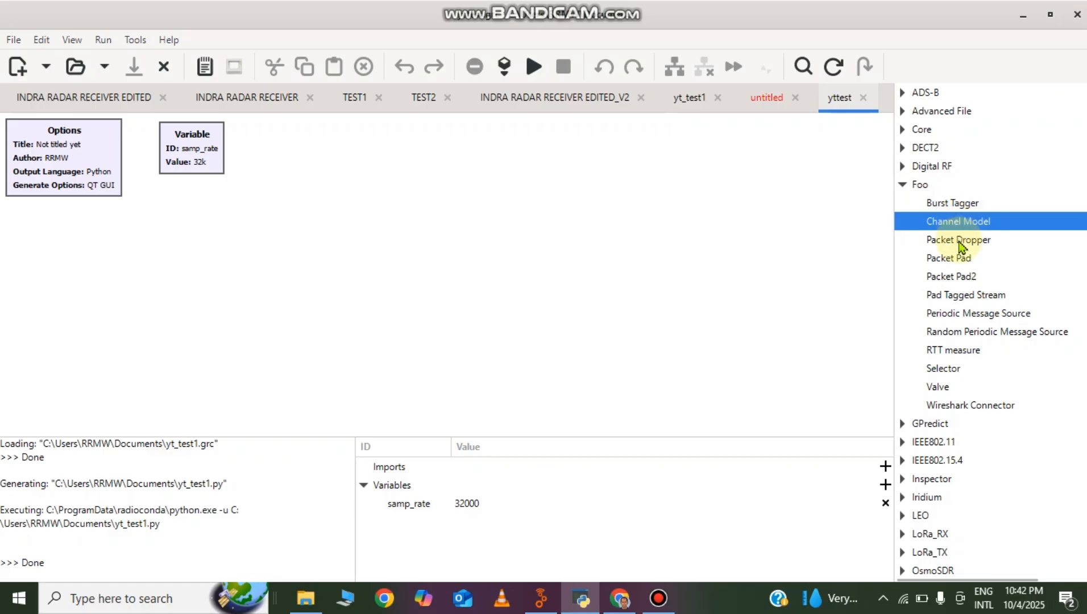
pyautogui.click(962, 239)
pyautogui.click(961, 257)
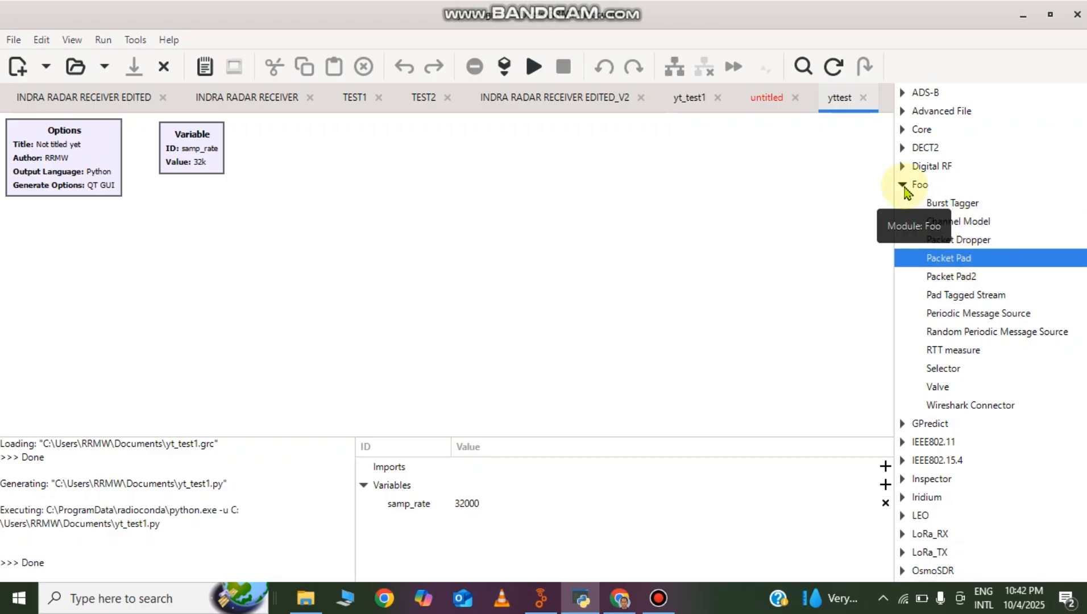
pyautogui.click(904, 187)
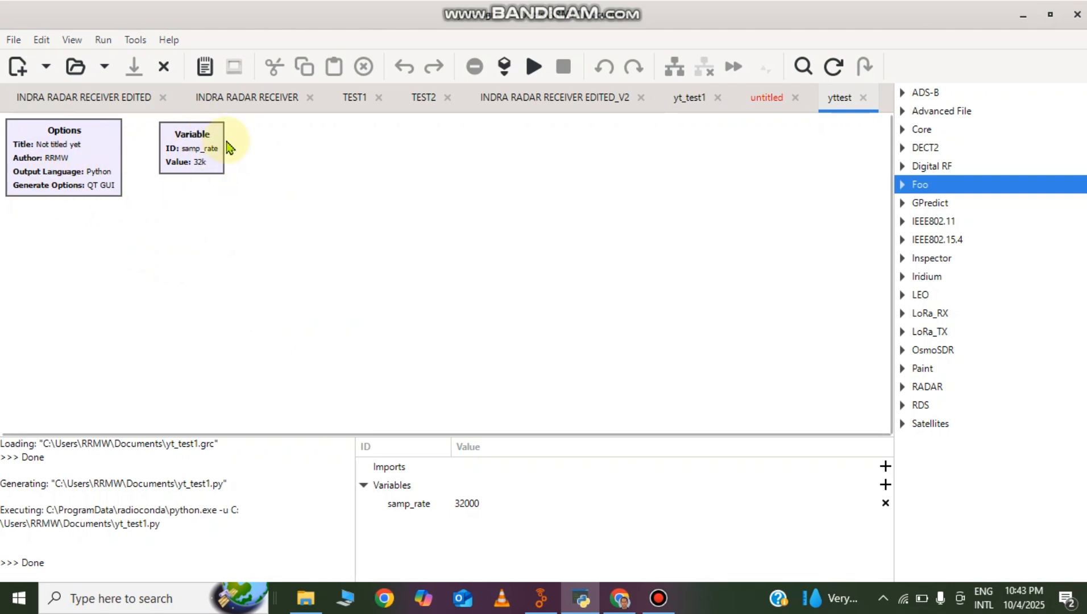
# Choose QT GUI as the Generate Options setting of the Options block and apply its properties.
pyautogui.doubleClick(76, 174)
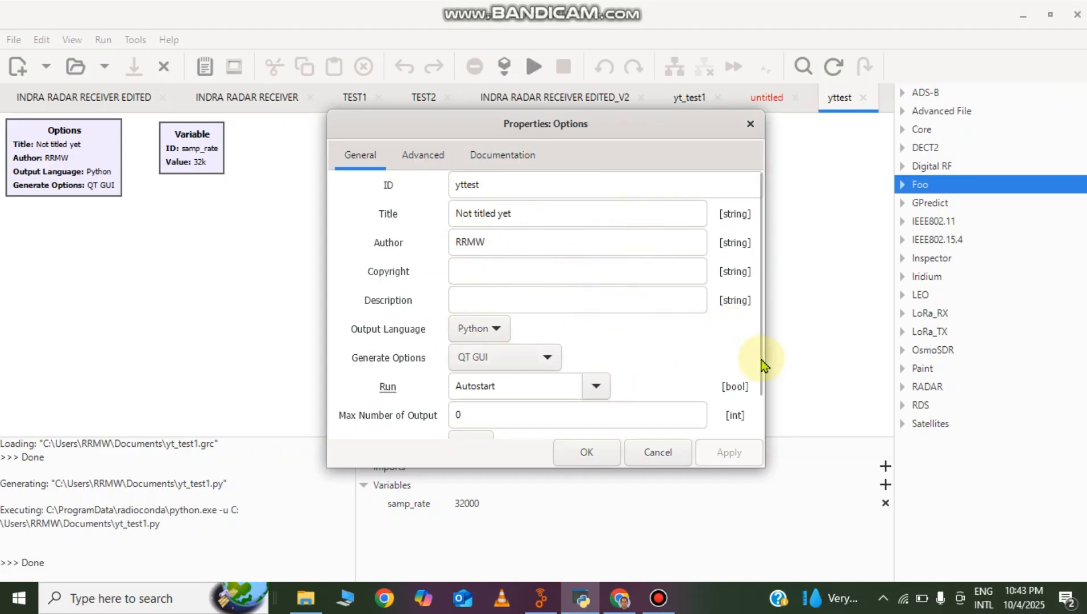
pyautogui.scroll(-2, 764, 392)
pyautogui.scroll(-1, 764, 399)
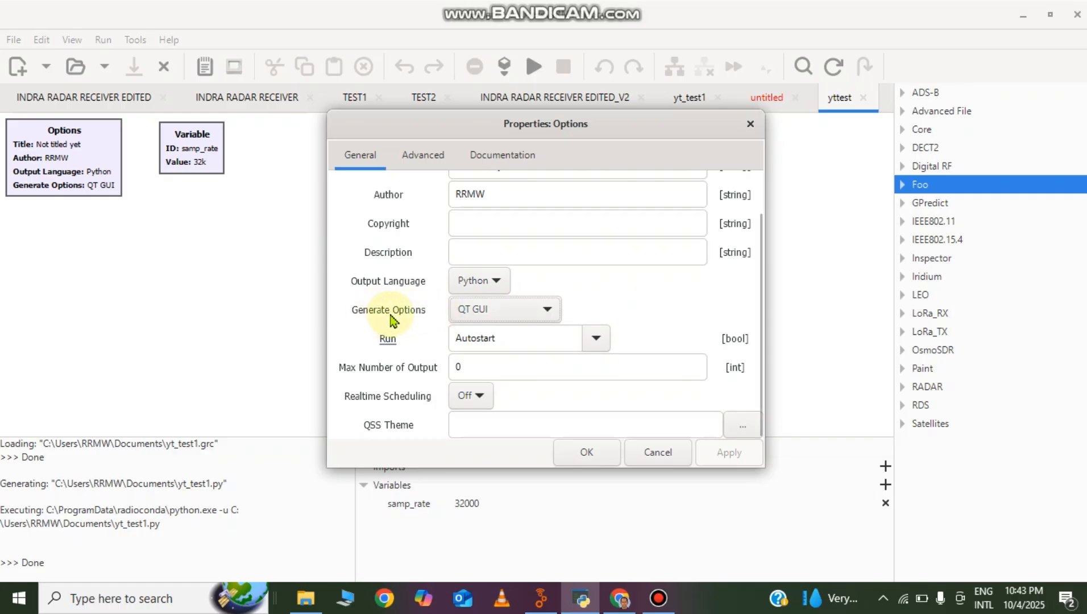
pyautogui.click(547, 313)
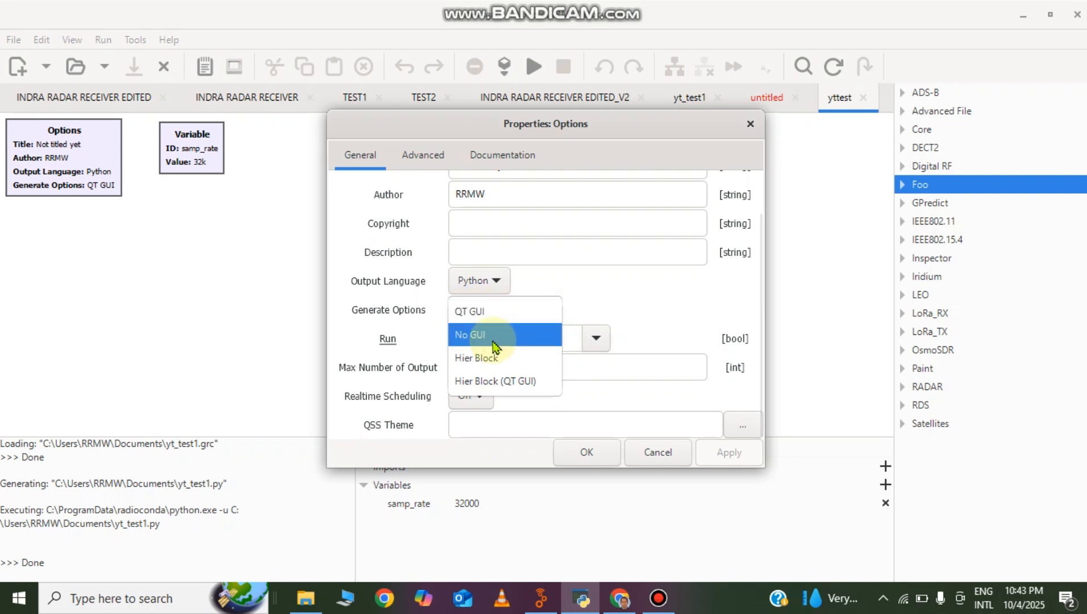
pyautogui.click(483, 311)
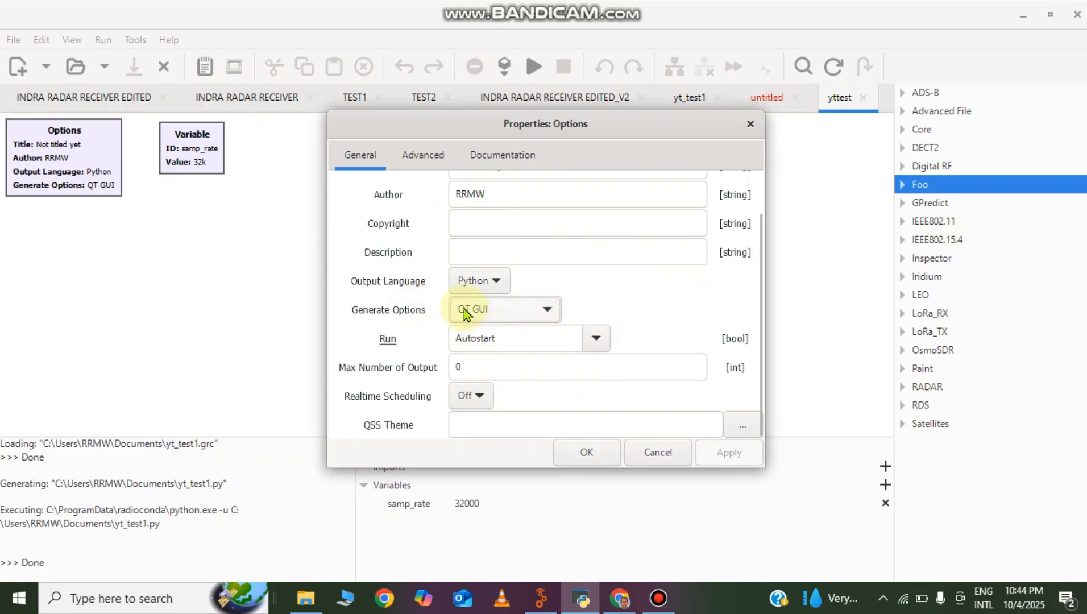
pyautogui.click(604, 468)
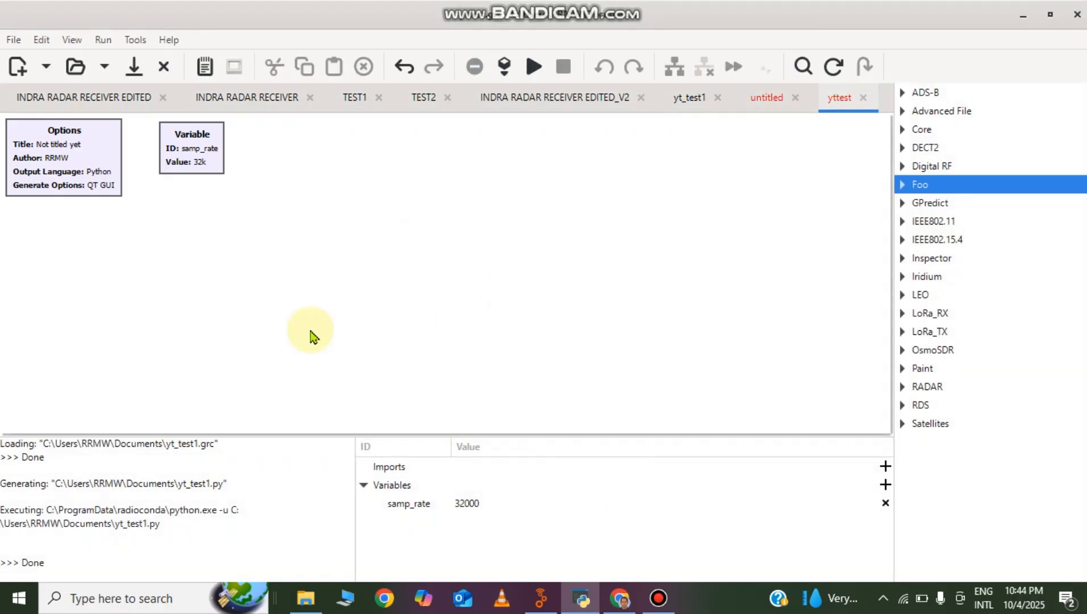
# Set the samp_rate variable's value to 48000.
pyautogui.doubleClick(200, 163)
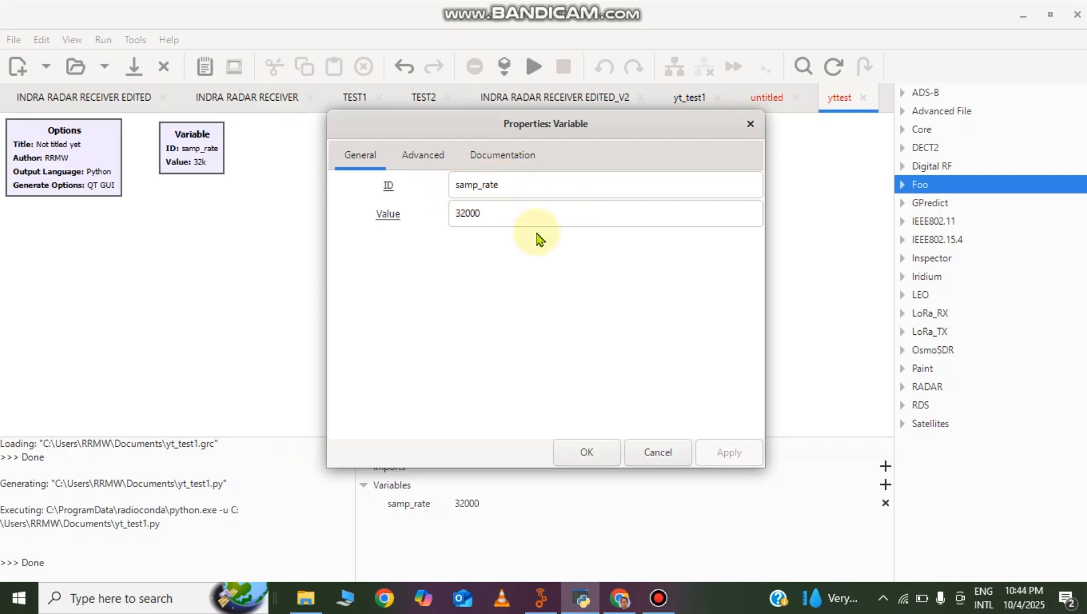
pyautogui.doubleClick(501, 215)
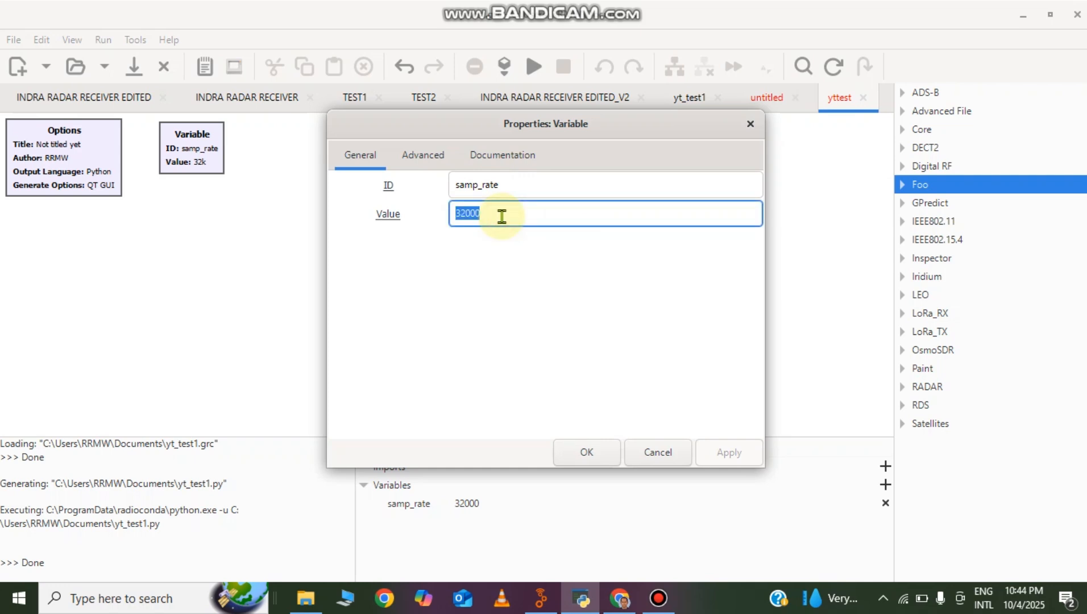
pyautogui.write('48')
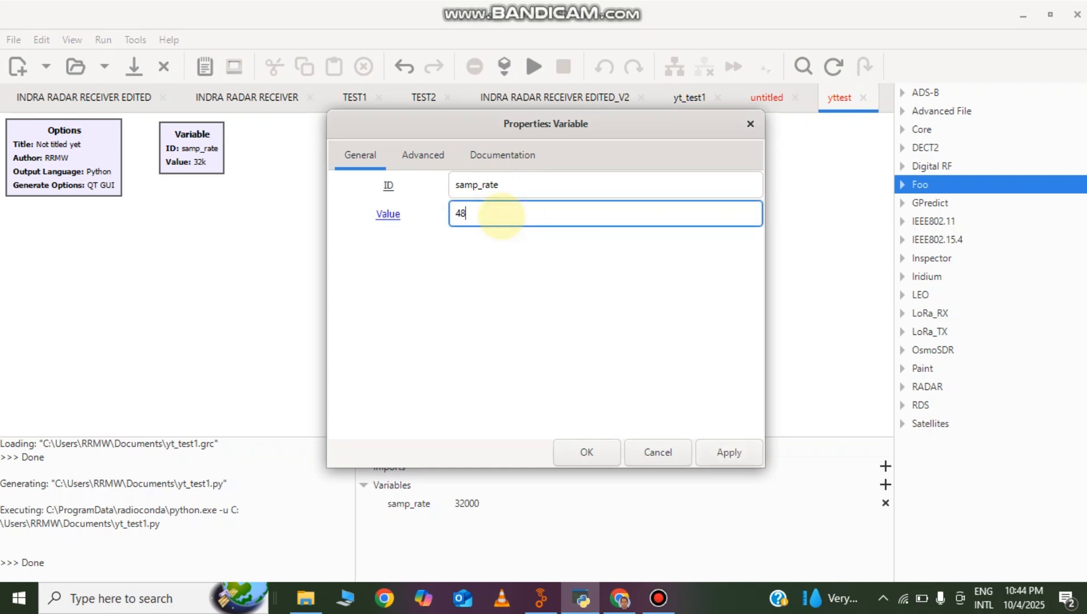
pyautogui.click(586, 452)
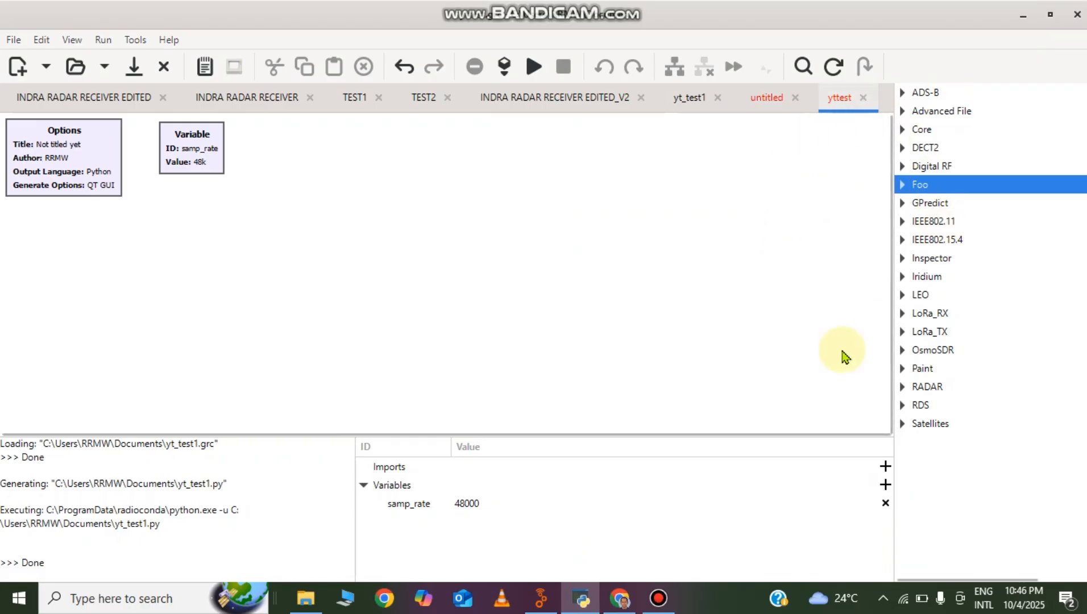
# Search the block library for "source" and place a Signal Source block on the canvas, just below and right of the samp_rate variable.
pyautogui.click(903, 206)
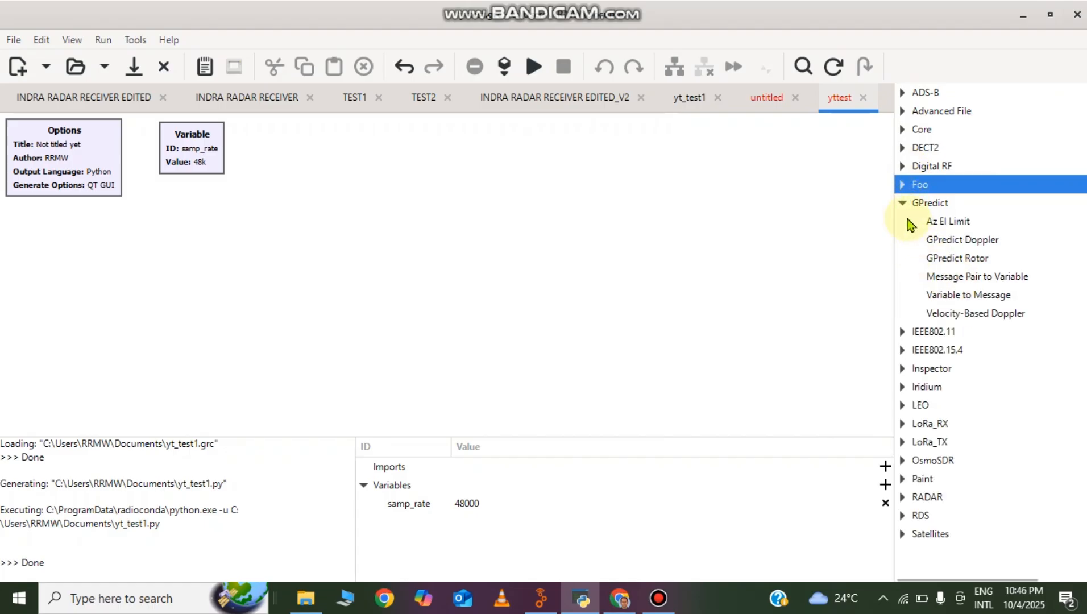
pyautogui.click(903, 203)
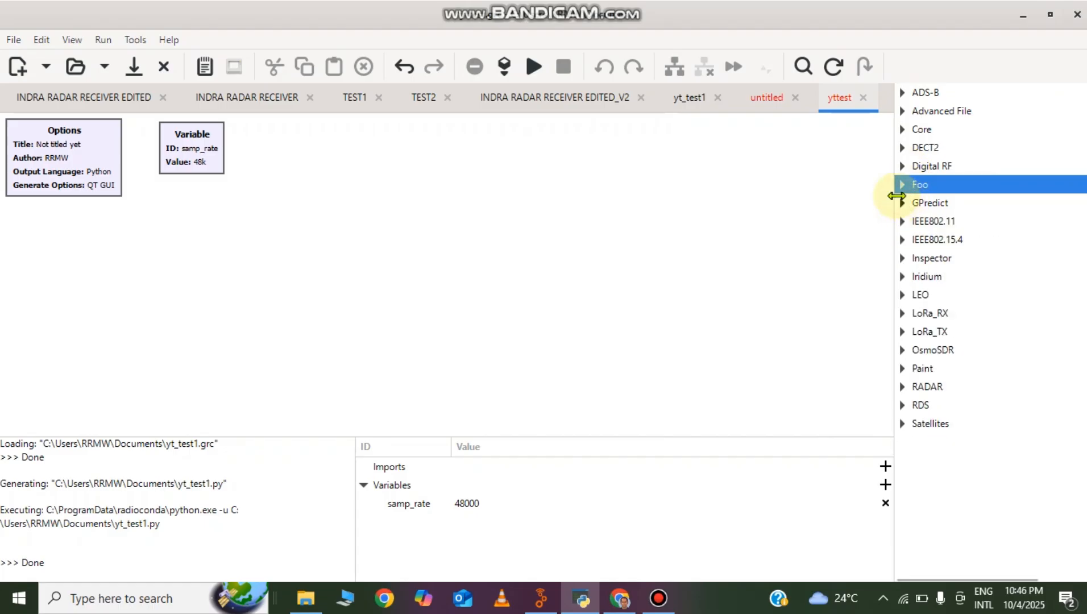
pyautogui.click(802, 68)
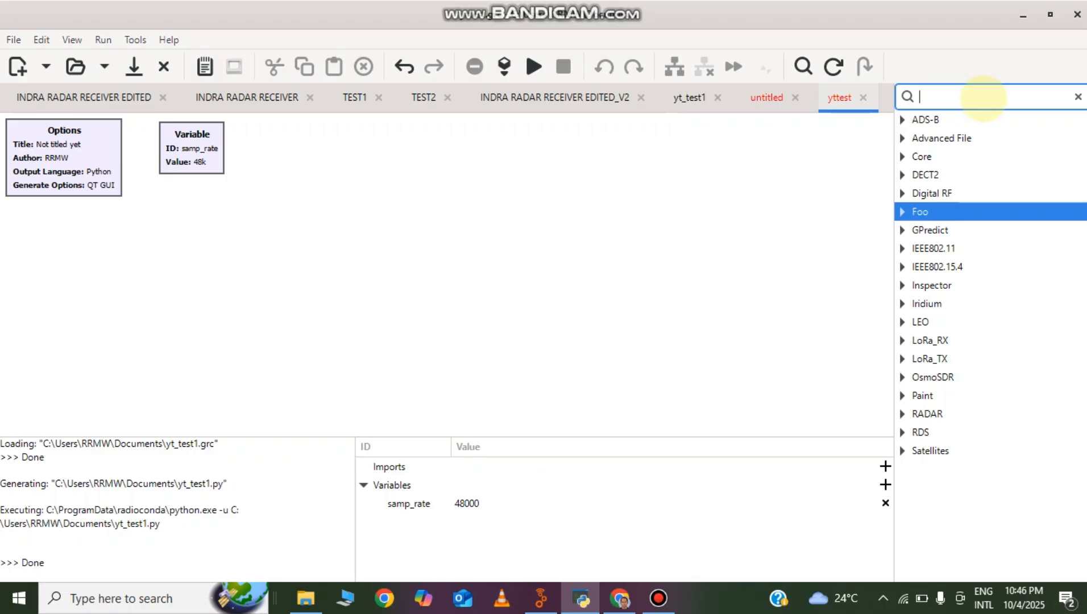
pyautogui.write('source')
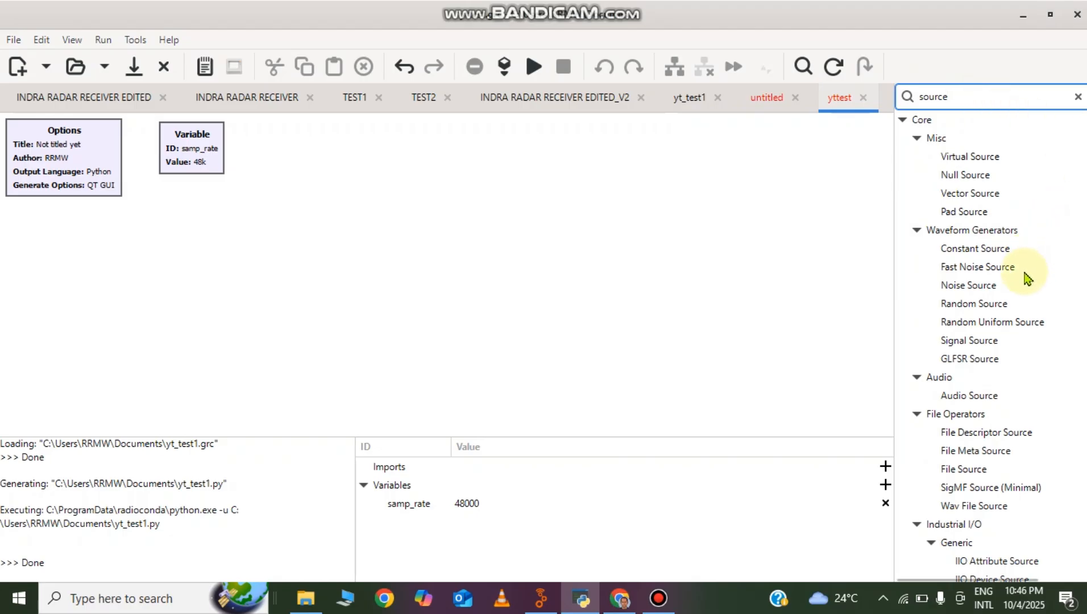
pyautogui.click(967, 343)
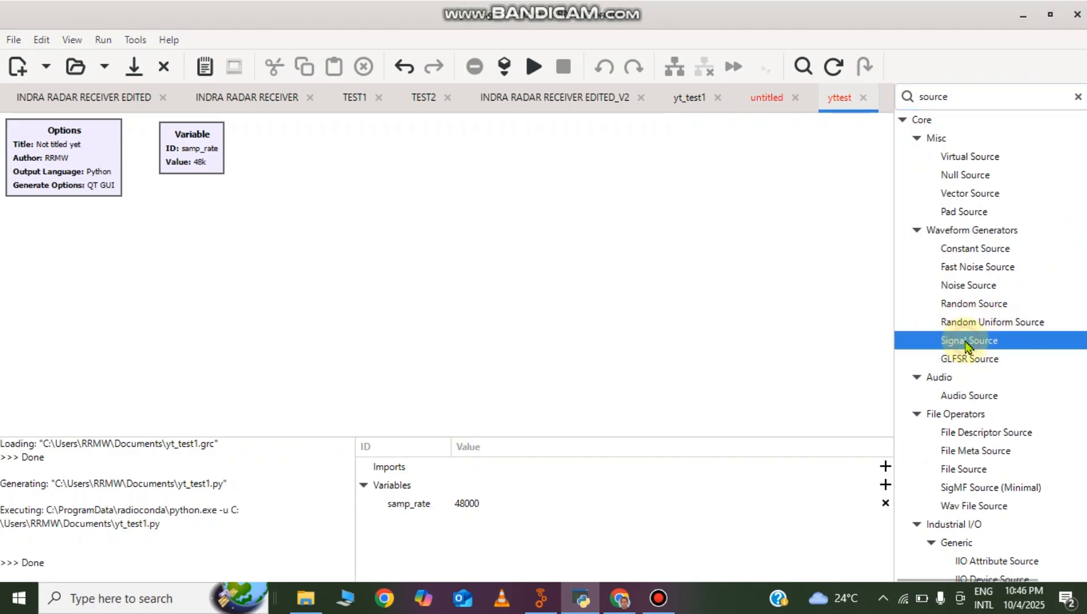
pyautogui.moveTo(958, 343); pyautogui.dragTo(322, 299)
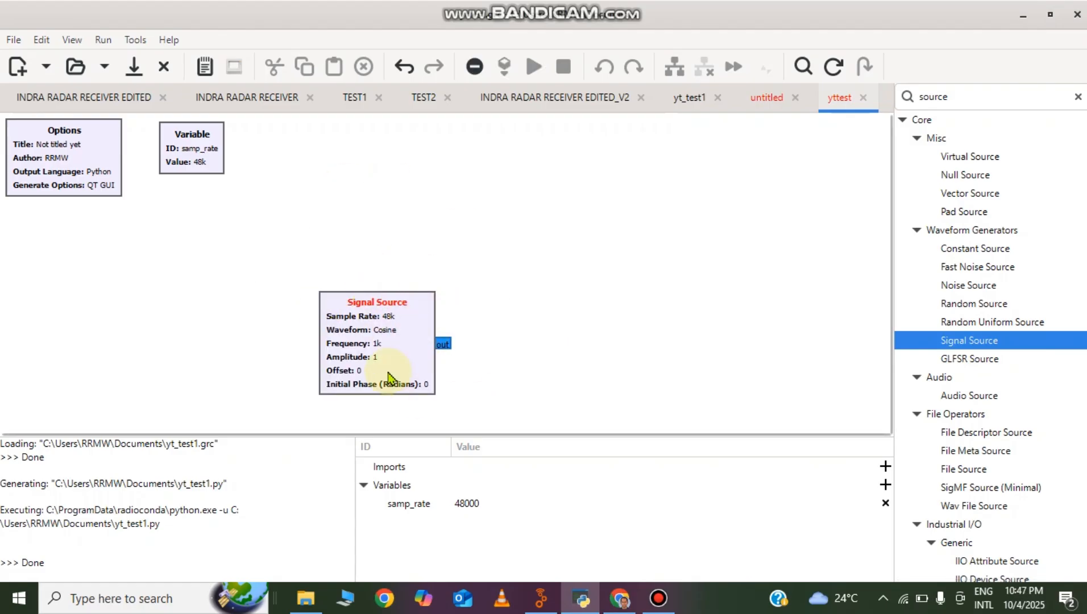
pyautogui.click(400, 345)
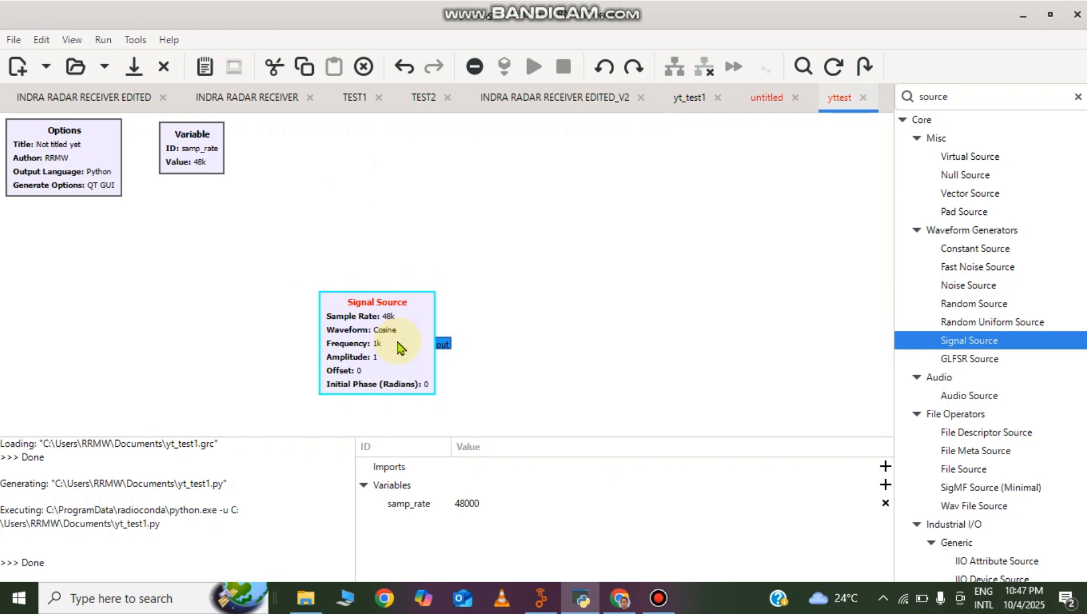
pyautogui.moveTo(400, 345); pyautogui.dragTo(322, 292)
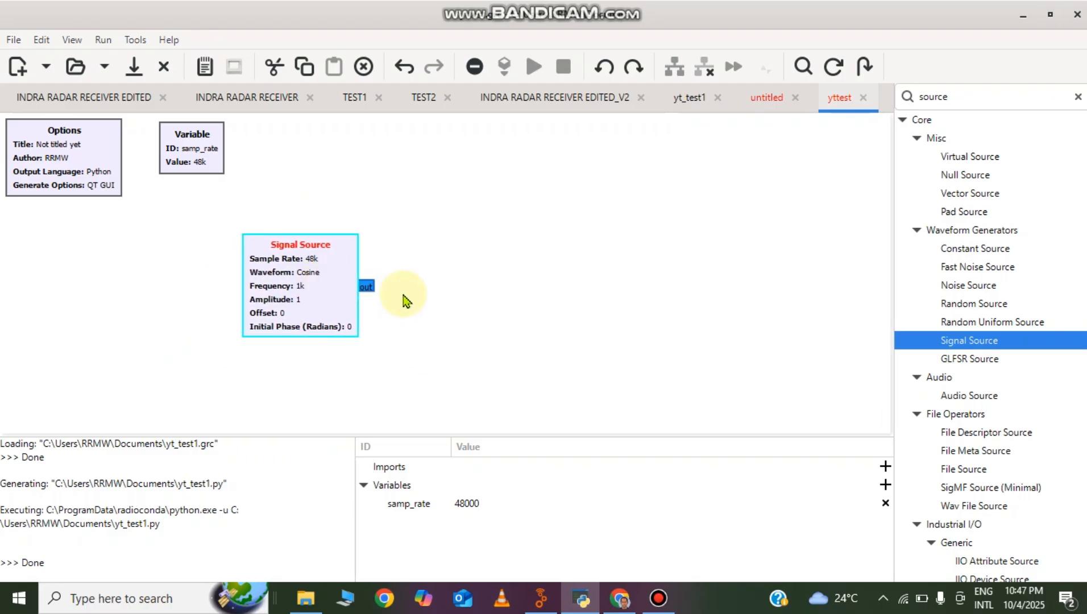
pyautogui.click(466, 270)
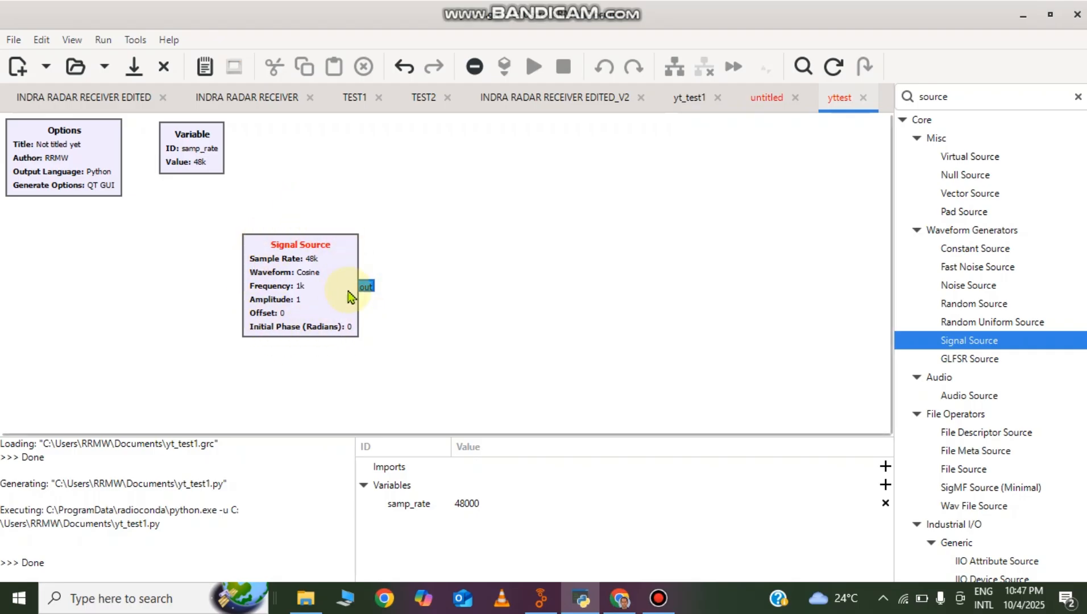
# Set the Signal Source block's output type to float.
pyautogui.doubleClick(302, 287)
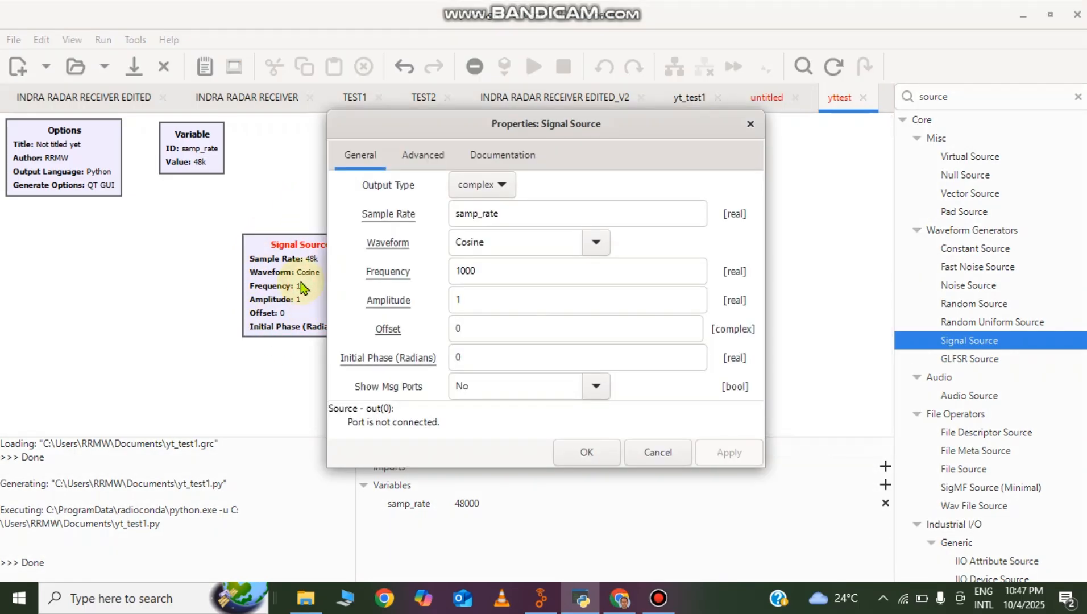
pyautogui.moveTo(424, 125); pyautogui.dragTo(539, 121)
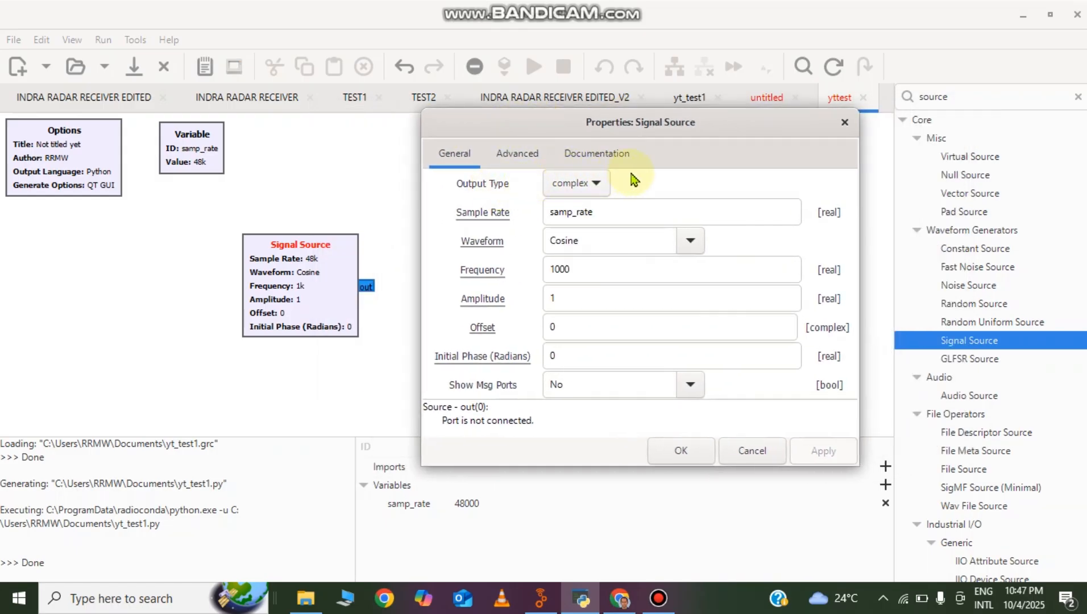
pyautogui.click(587, 189)
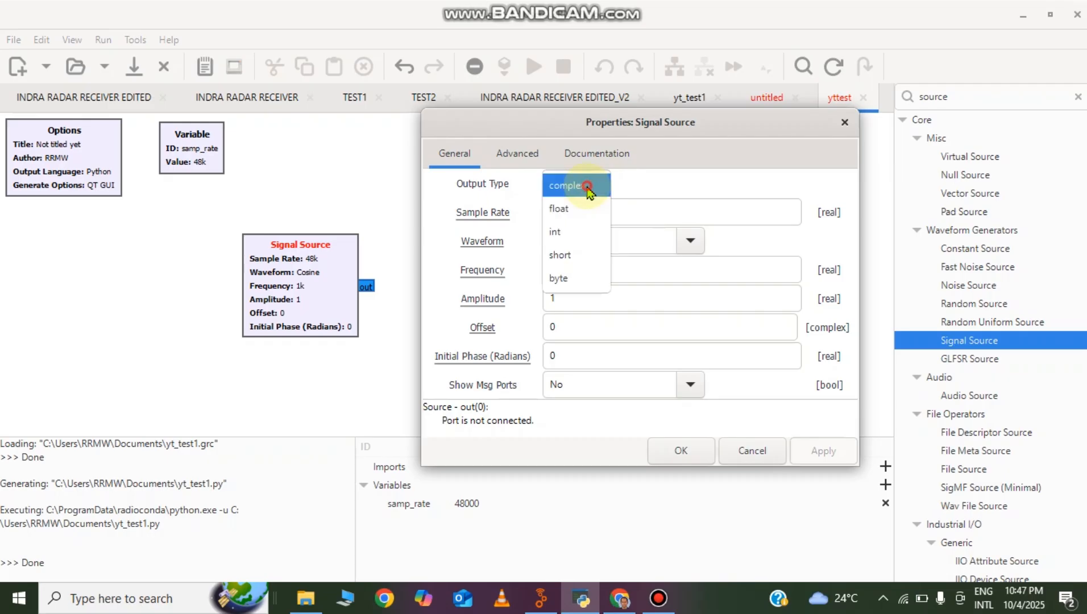
pyautogui.click(632, 183)
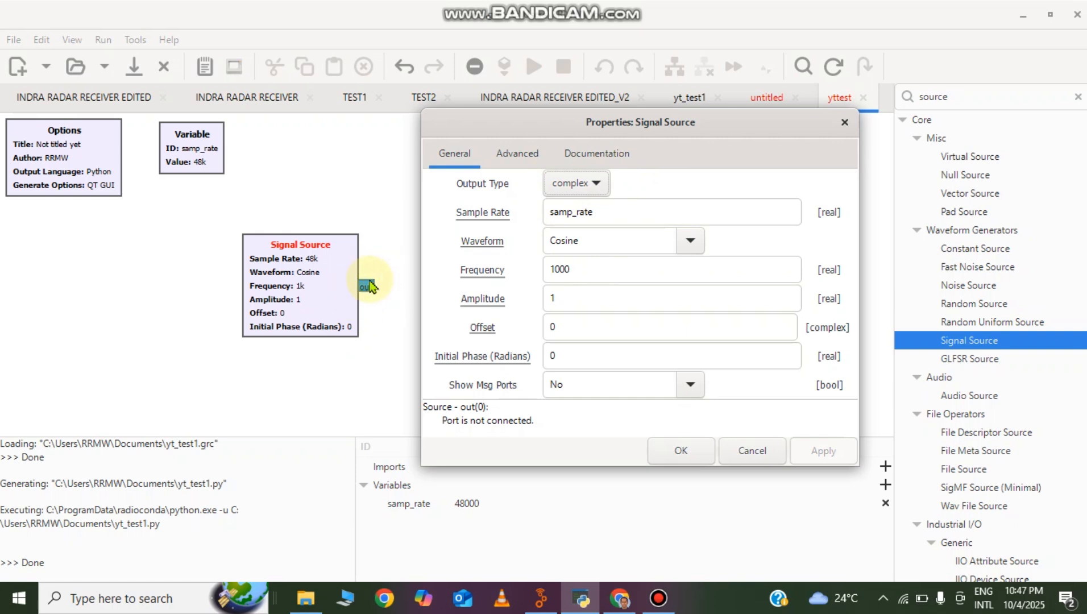
pyautogui.click(366, 287)
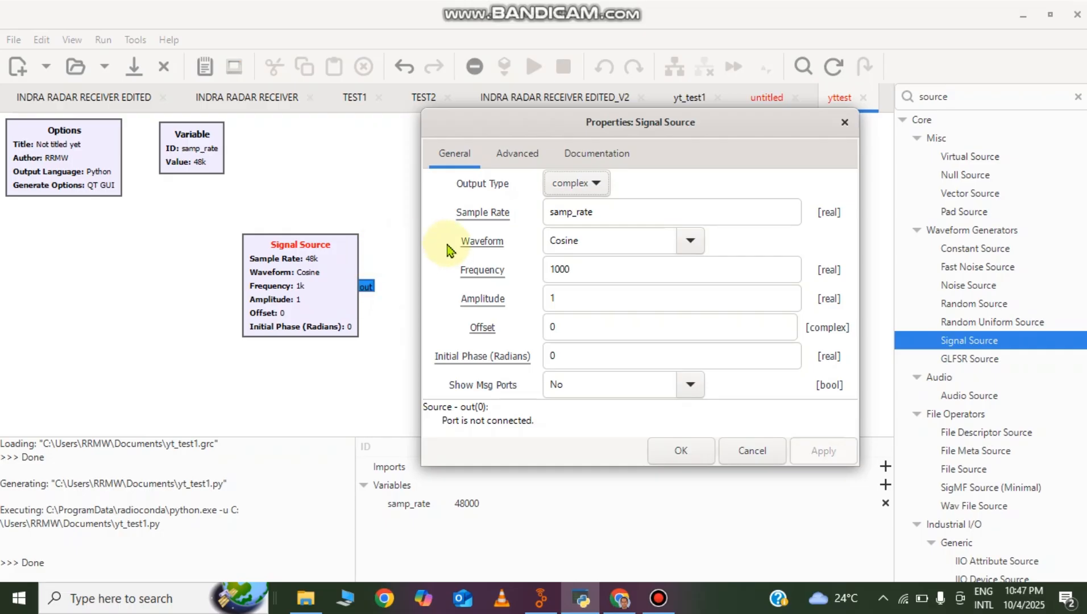
pyautogui.click(574, 184)
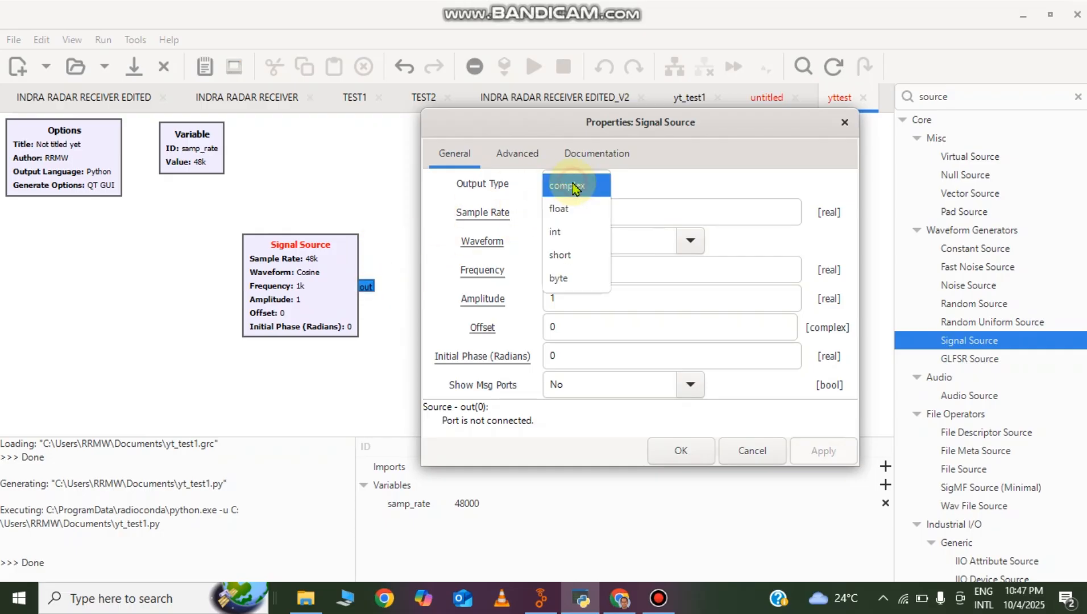
pyautogui.click(574, 208)
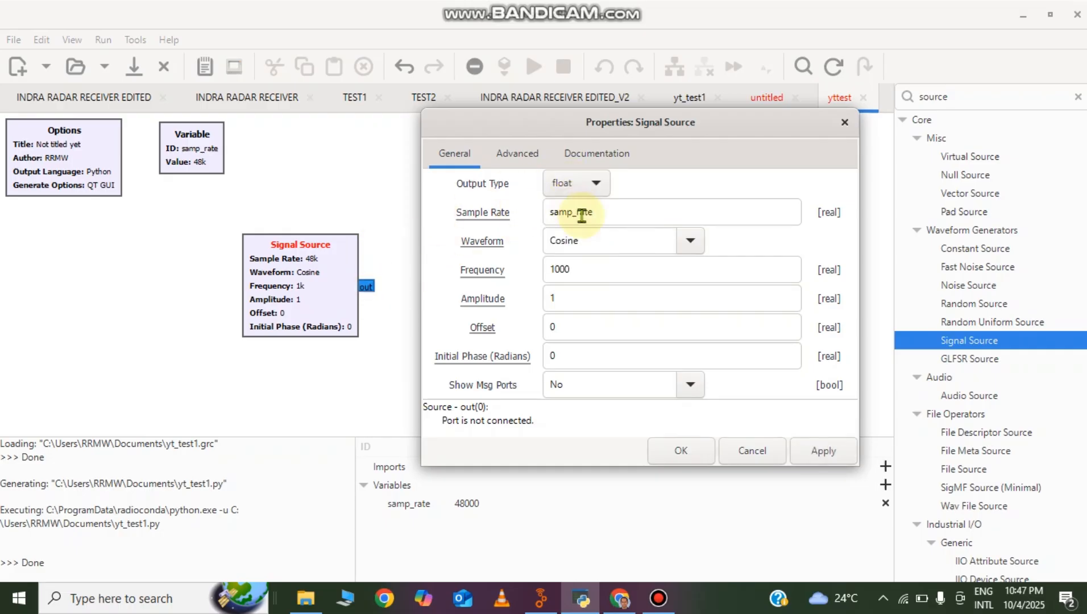
pyautogui.click(681, 451)
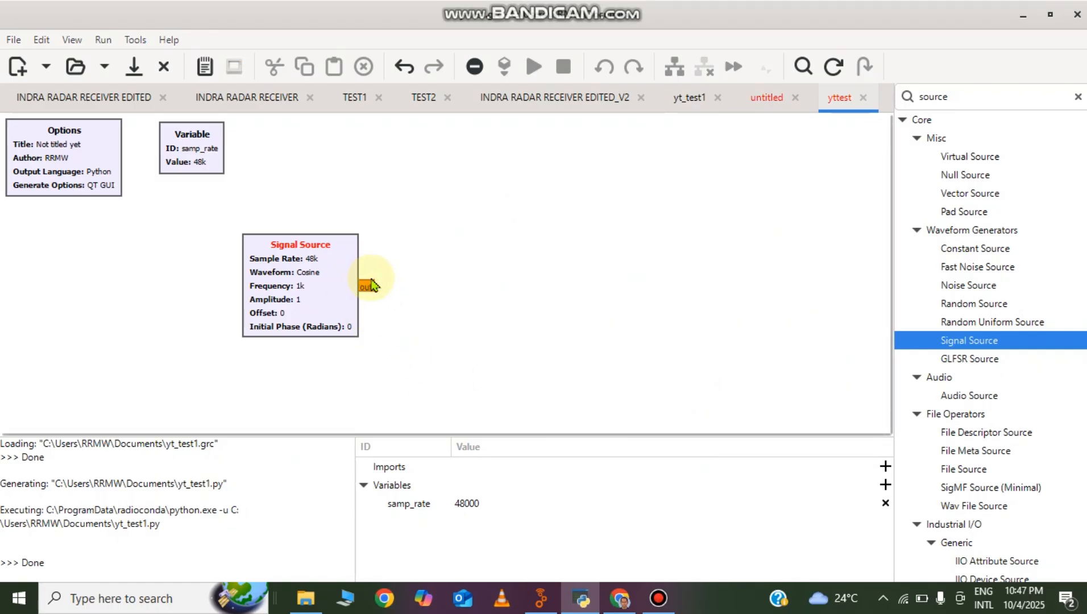
# Set the Signal Source block's waveform to Sine and its amplitude to 2.
pyautogui.doubleClick(323, 267)
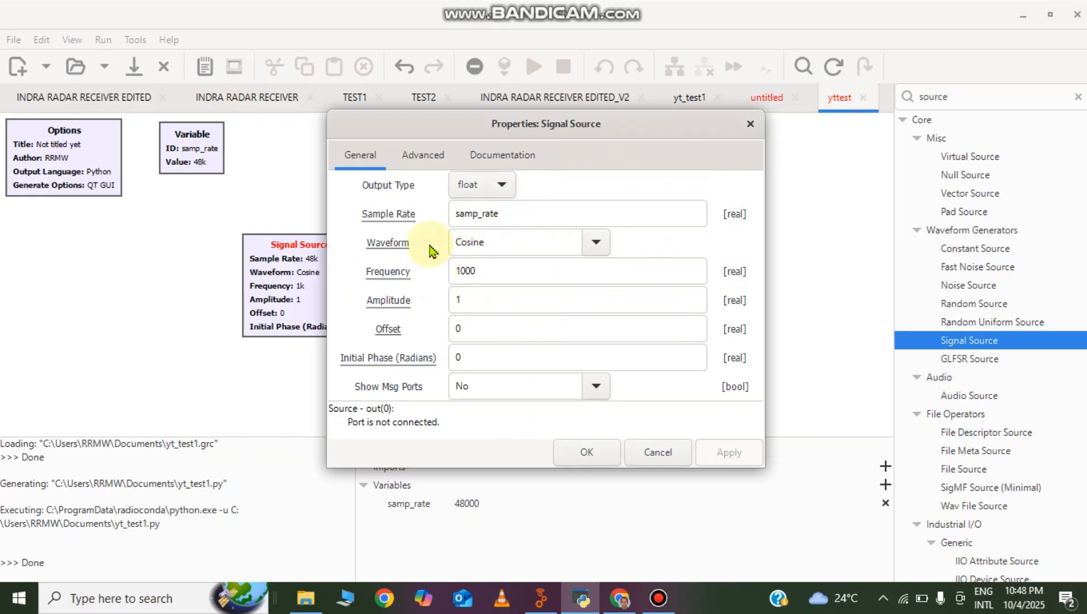
pyautogui.click(593, 243)
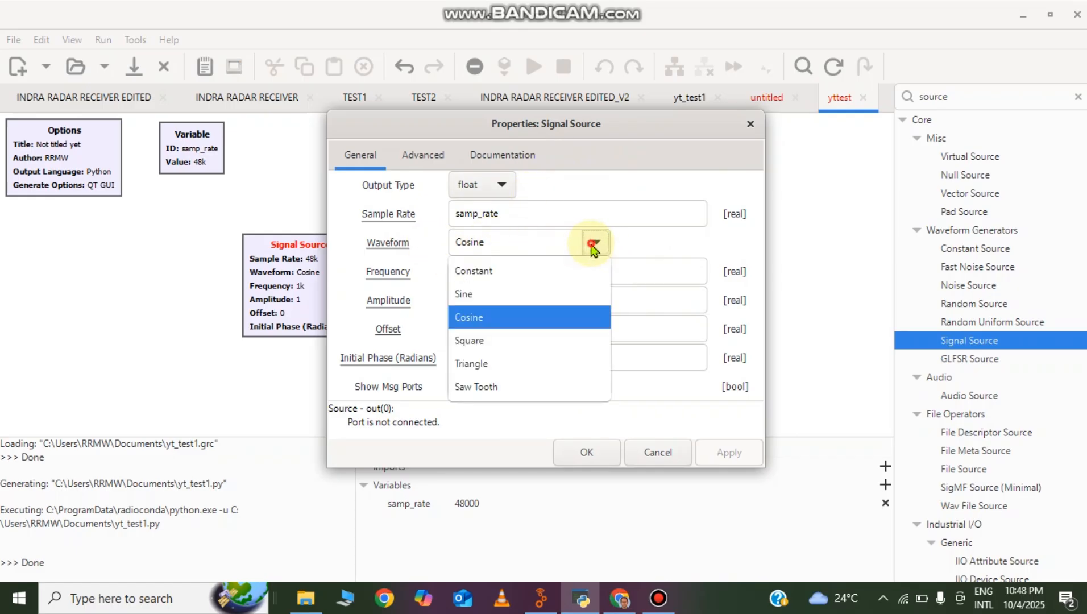
pyautogui.click(498, 299)
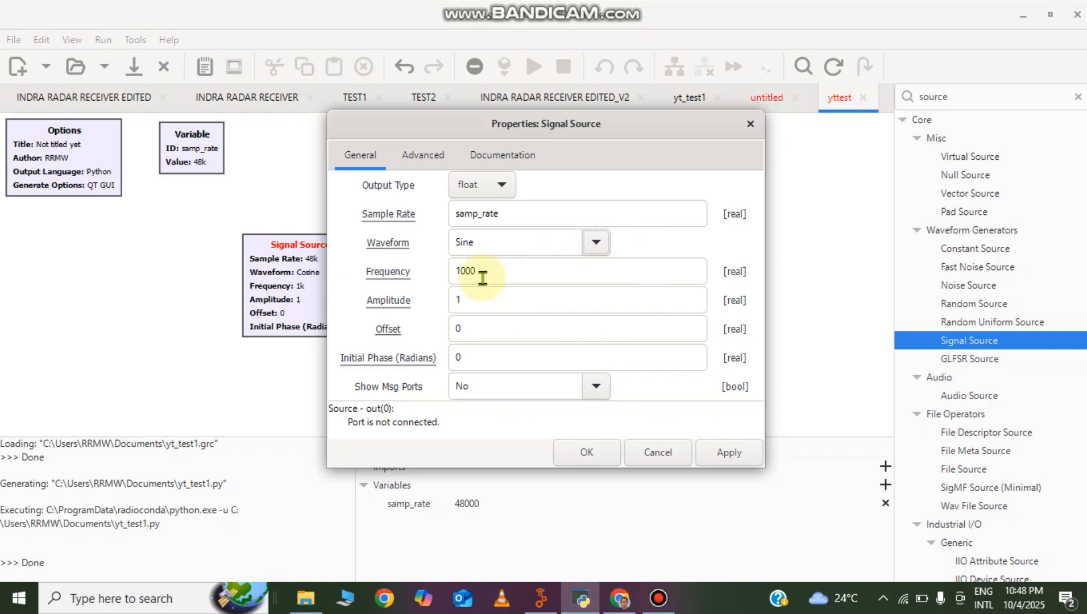
pyautogui.moveTo(493, 273); pyautogui.dragTo(421, 275)
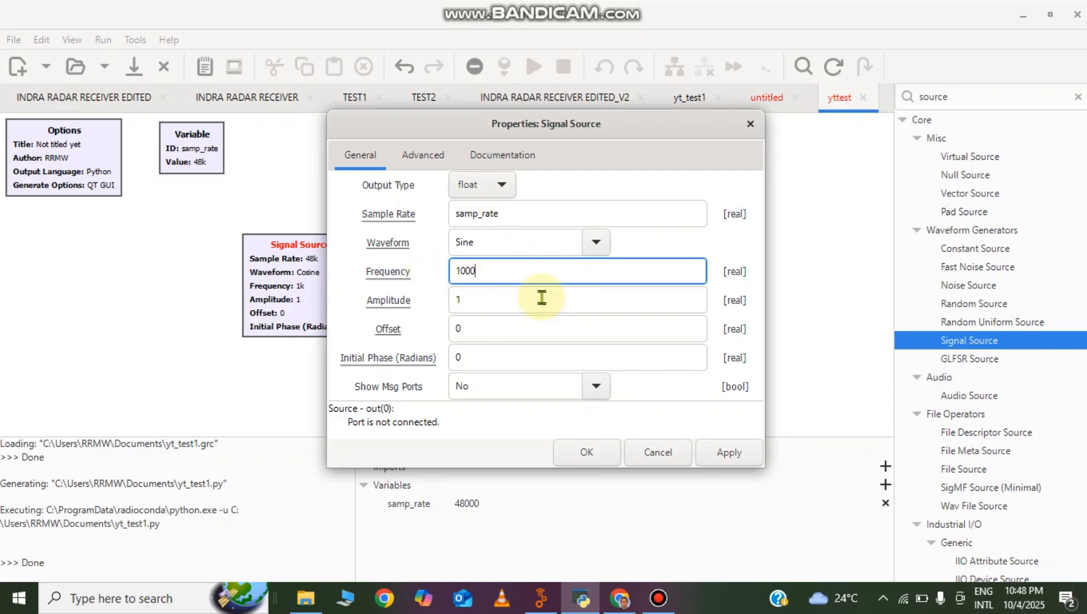
pyautogui.press('Tab')
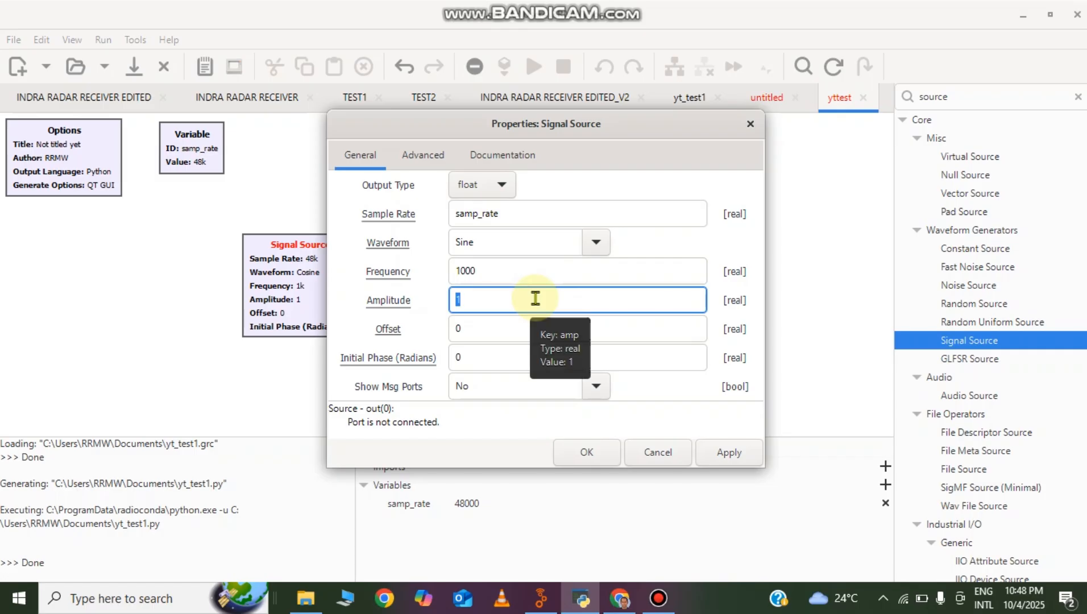
pyautogui.write('2')
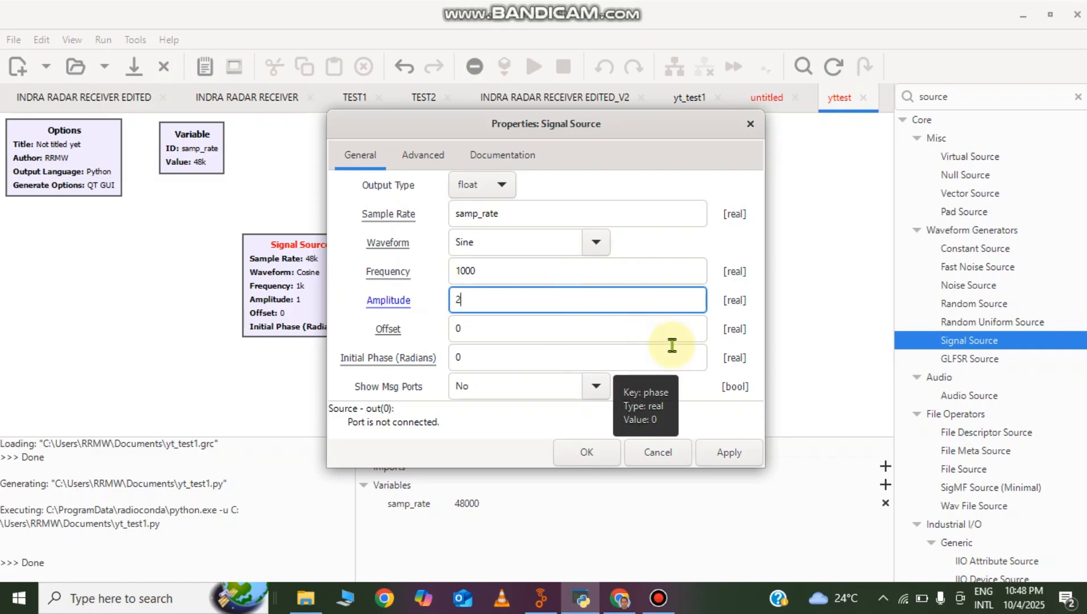
pyautogui.click(580, 453)
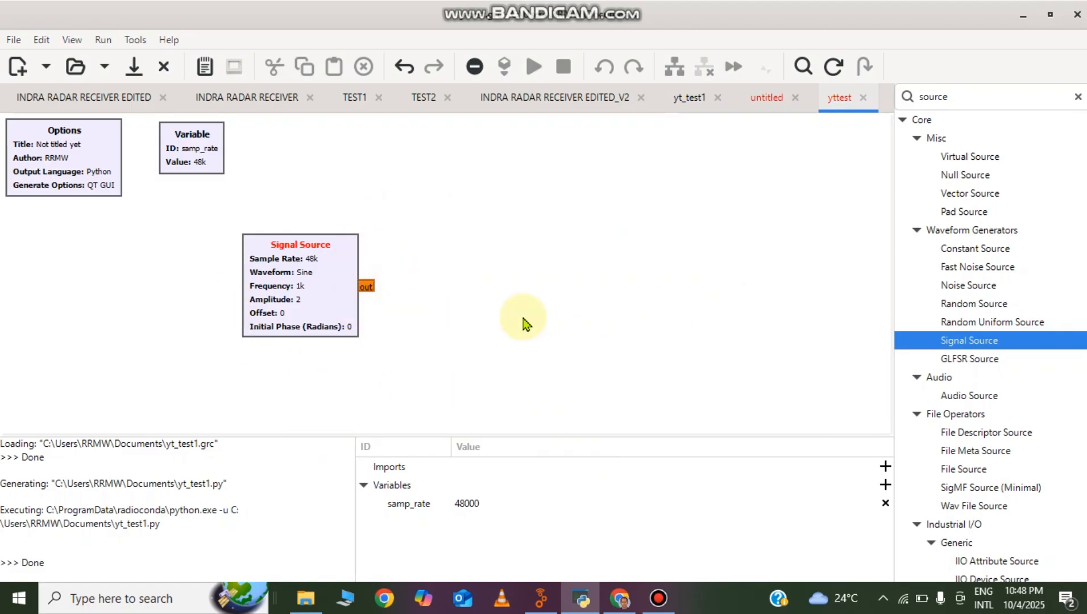
# Search the block library for "throttle" and place a Throttle block just right of the Signal Source, level with its output port.
pyautogui.click(979, 93)
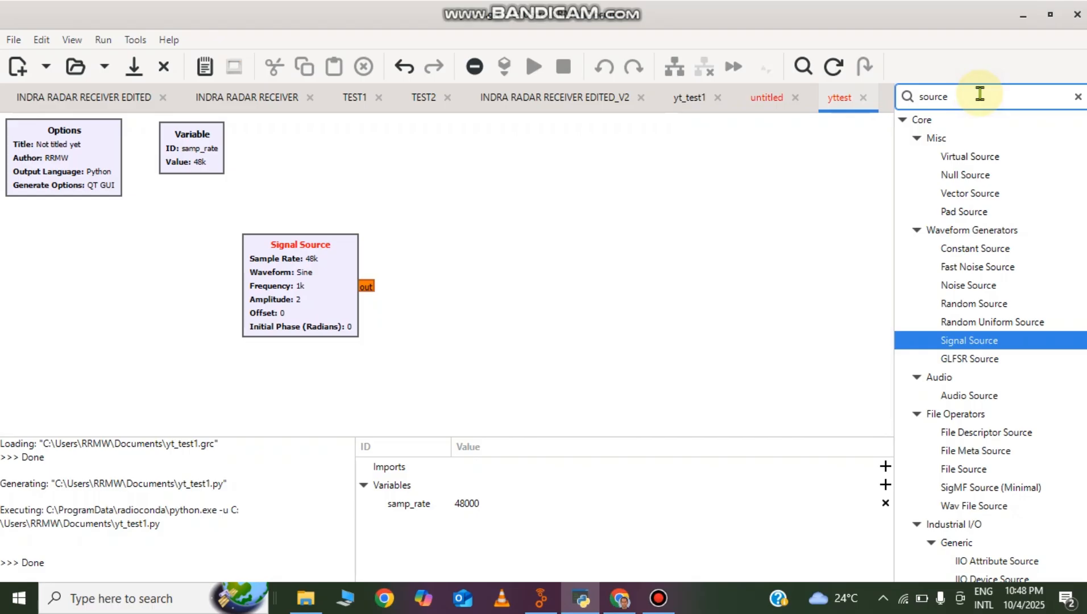
pyautogui.doubleClick(979, 94)
pyautogui.write('thro')
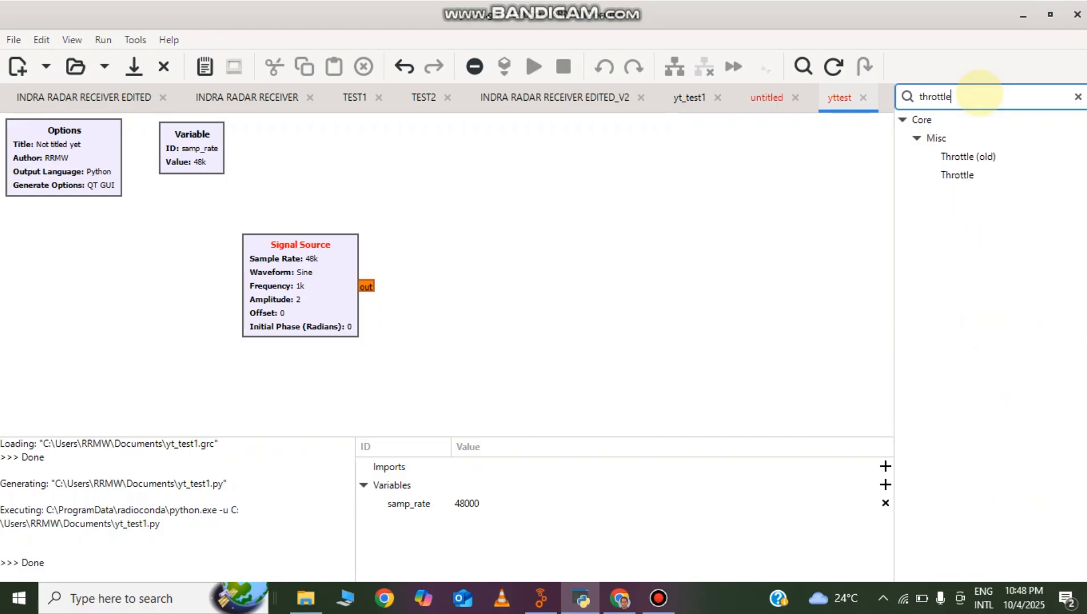
pyautogui.write('ttle')
pyautogui.moveTo(959, 178); pyautogui.dragTo(455, 284)
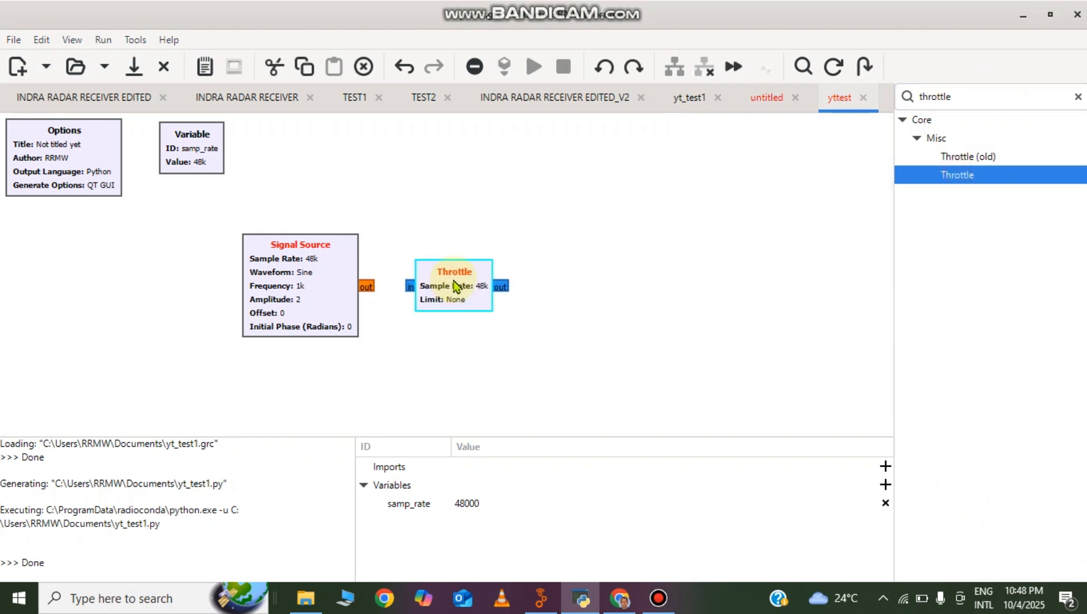
pyautogui.click(548, 237)
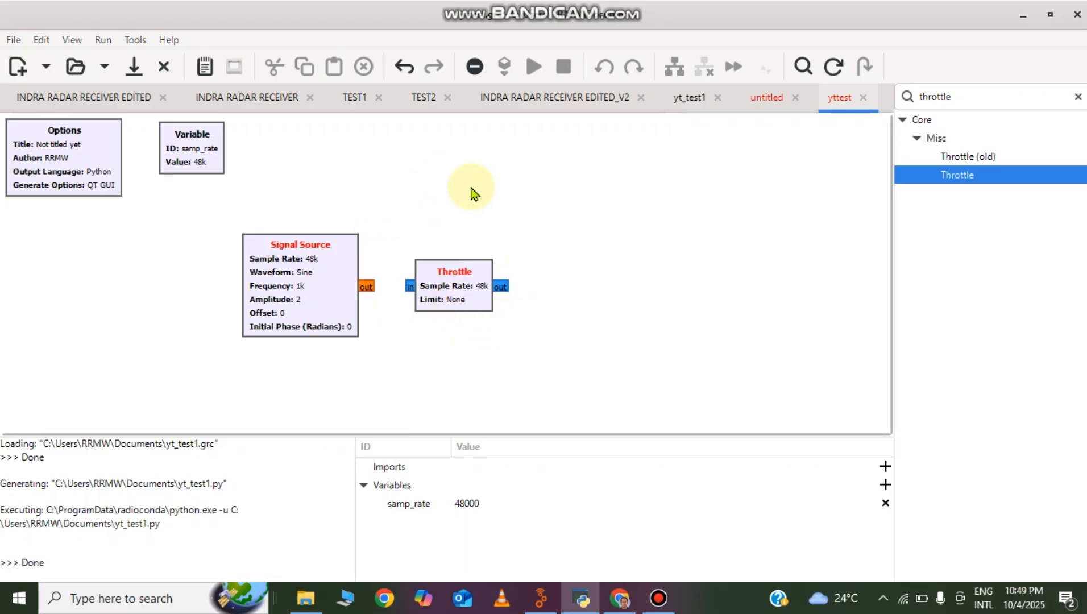
pyautogui.moveTo(454, 273); pyautogui.dragTo(450, 280)
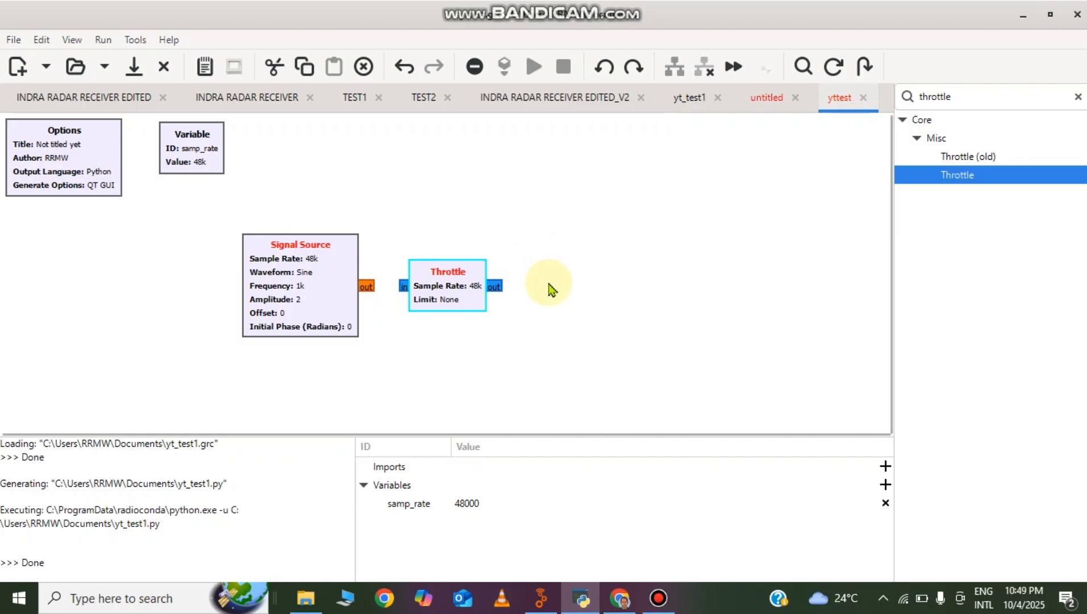
# Set the Throttle block's type to float and connect the Signal Source output to the Throttle input.
pyautogui.doubleClick(466, 291)
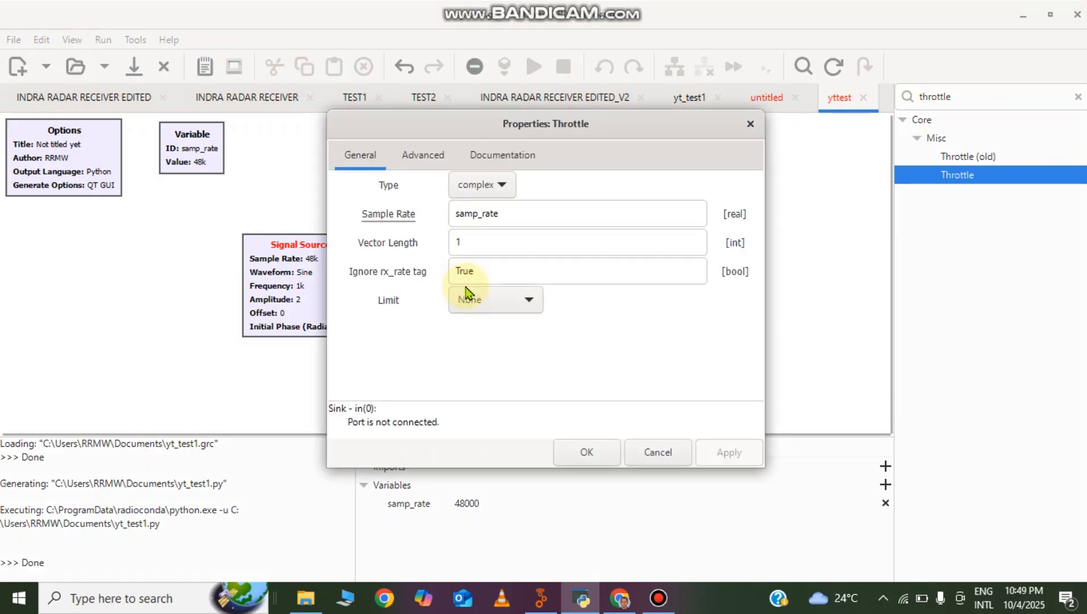
pyautogui.click(496, 185)
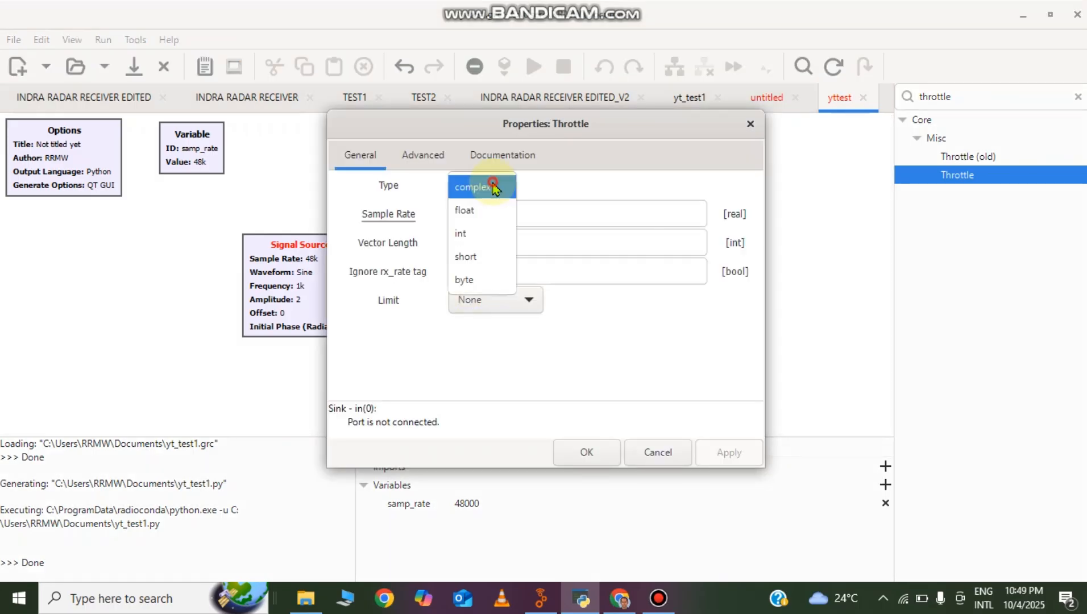
pyautogui.click(493, 215)
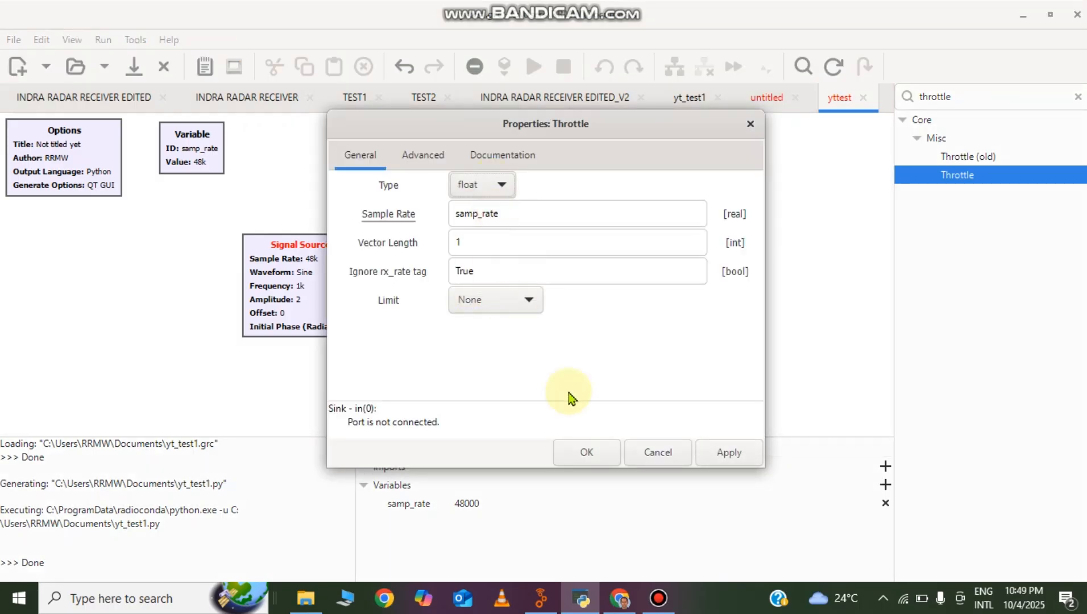
pyautogui.click(587, 455)
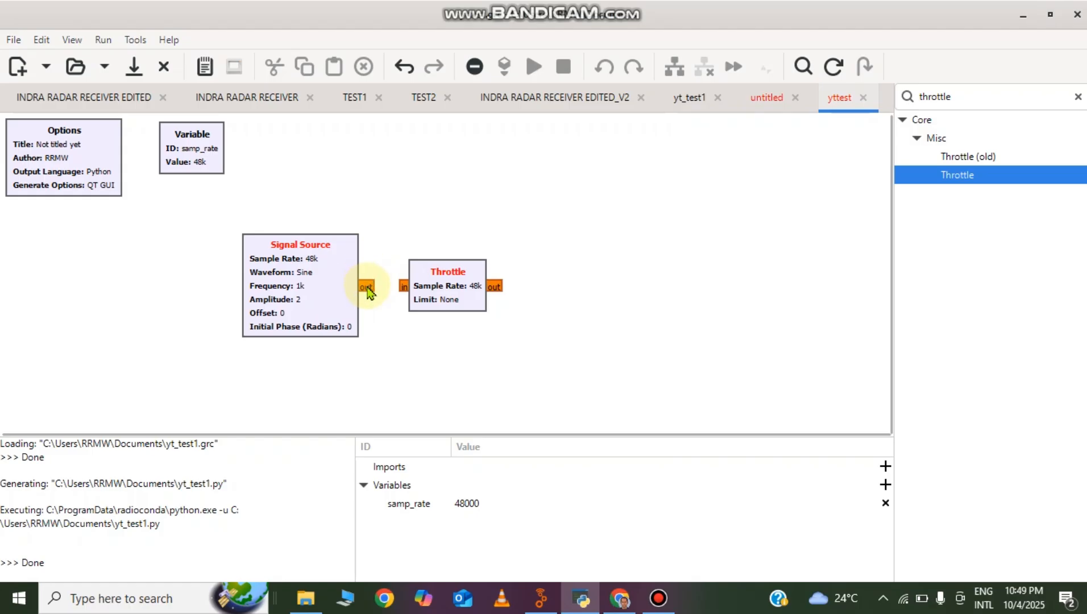
pyautogui.click(403, 287)
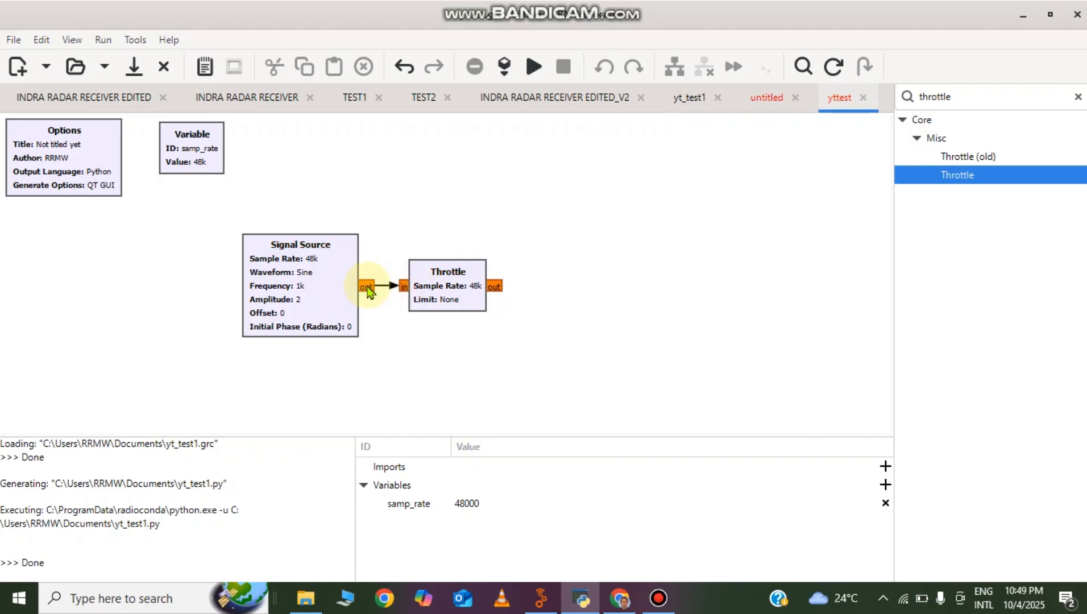
pyautogui.click(360, 287)
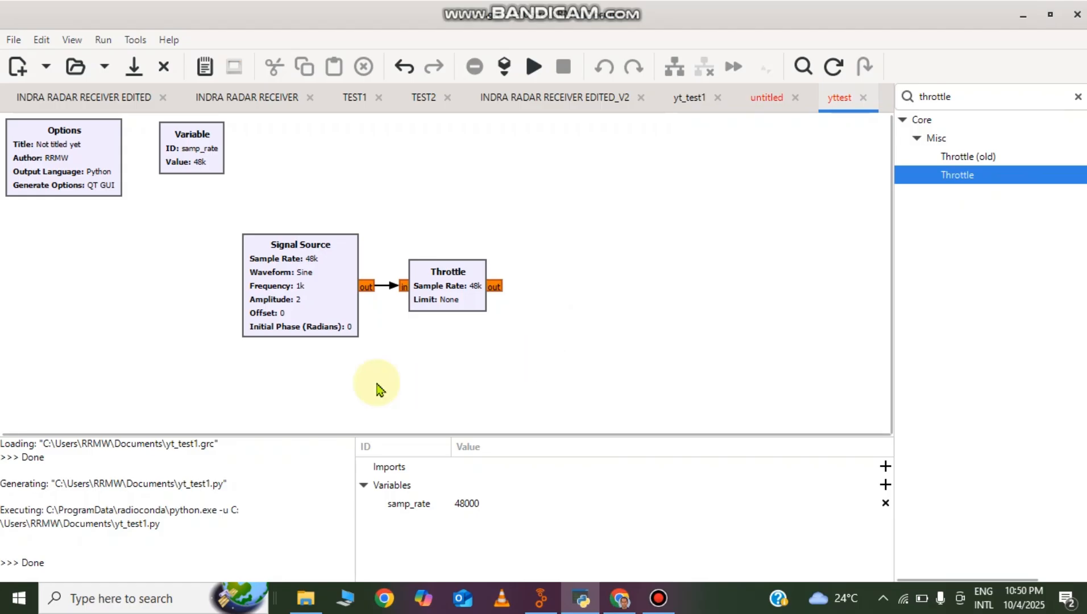
# Duplicate the Signal Source block and place the copy directly below the original.
pyautogui.click(310, 281)
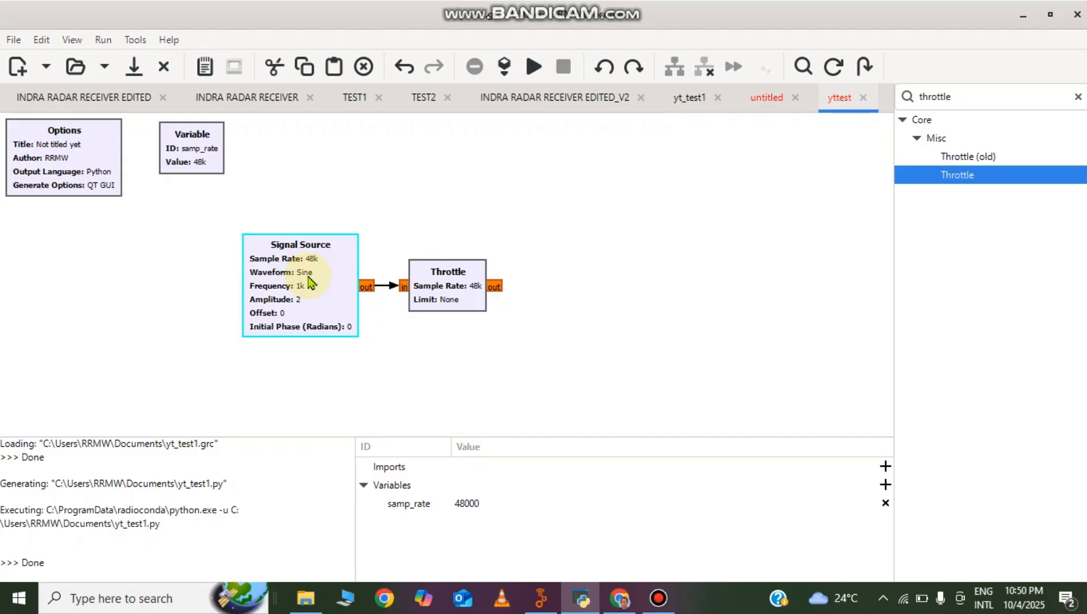
pyautogui.click(278, 388)
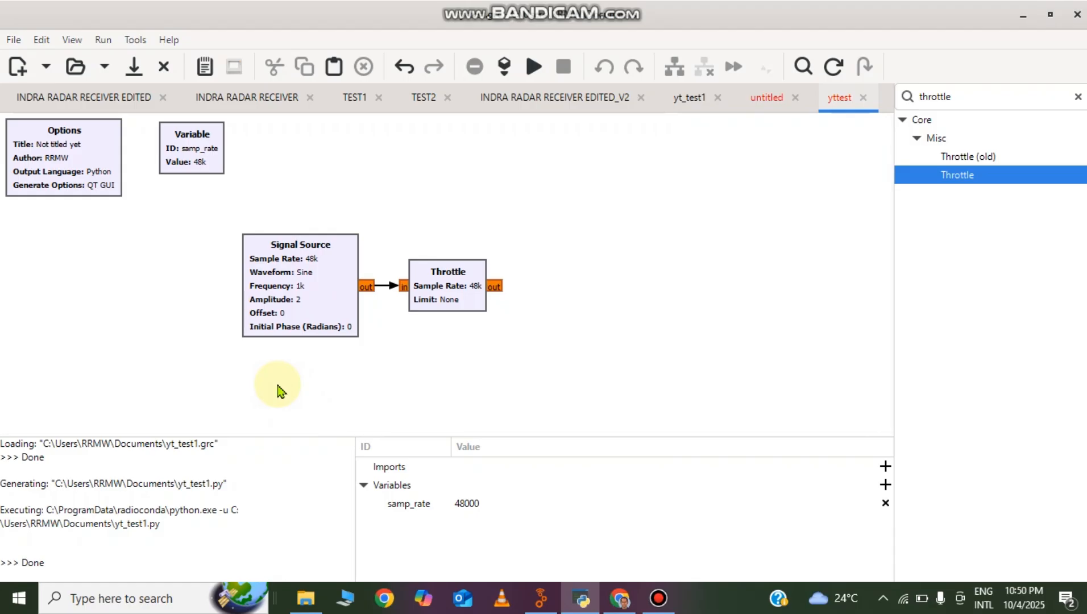
pyautogui.hotkey('ctrl', 'v')
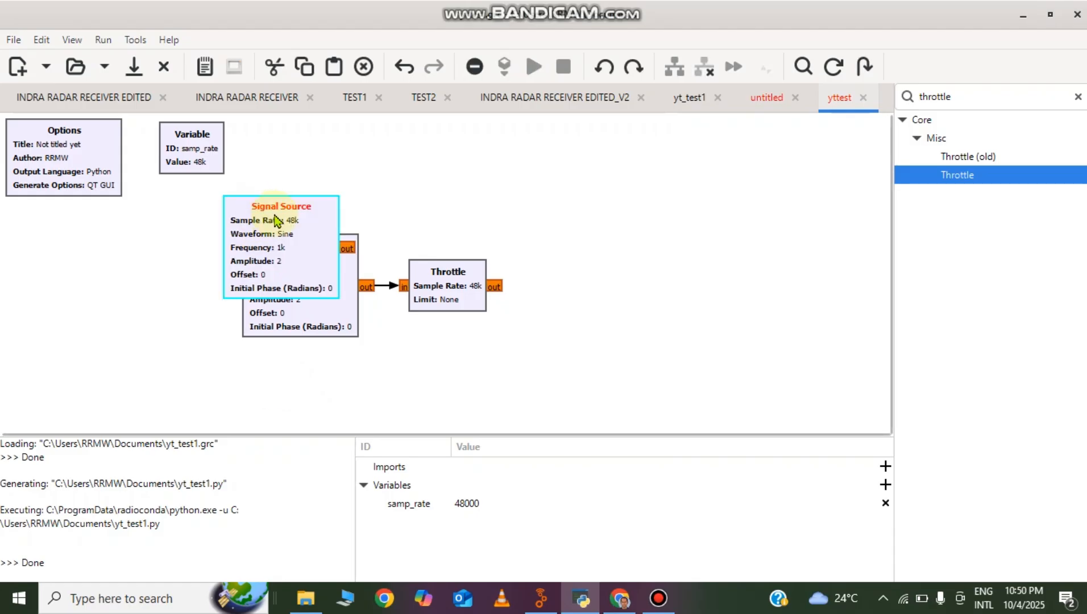
pyautogui.moveTo(276, 219); pyautogui.dragTo(297, 386)
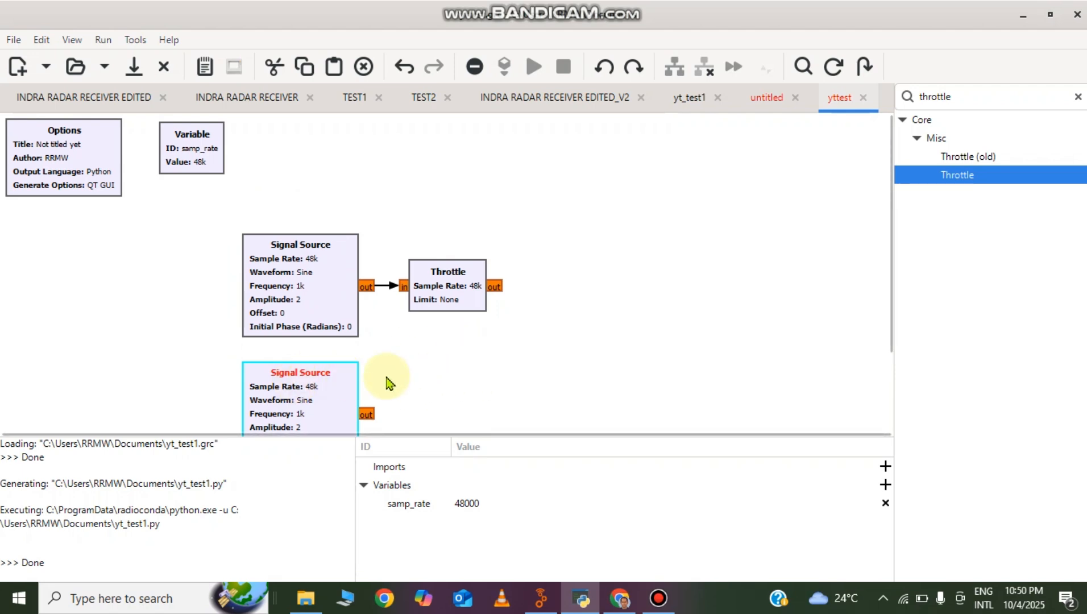
# Configure the lower Signal Source with a Cosine waveform, a frequency of 2000 and an amplitude of 1.
pyautogui.doubleClick(341, 383)
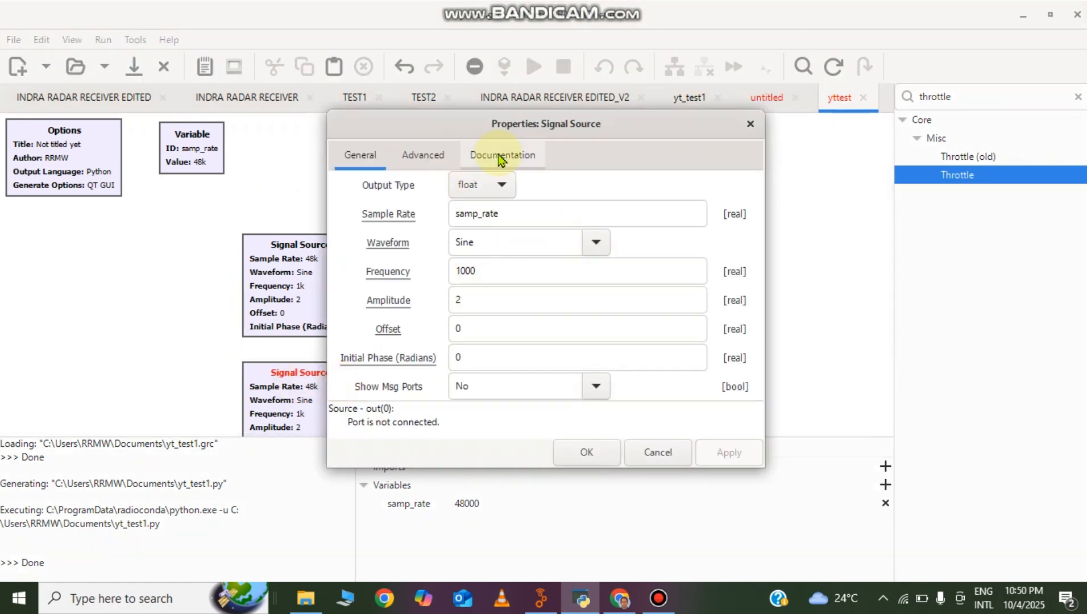
pyautogui.click(597, 244)
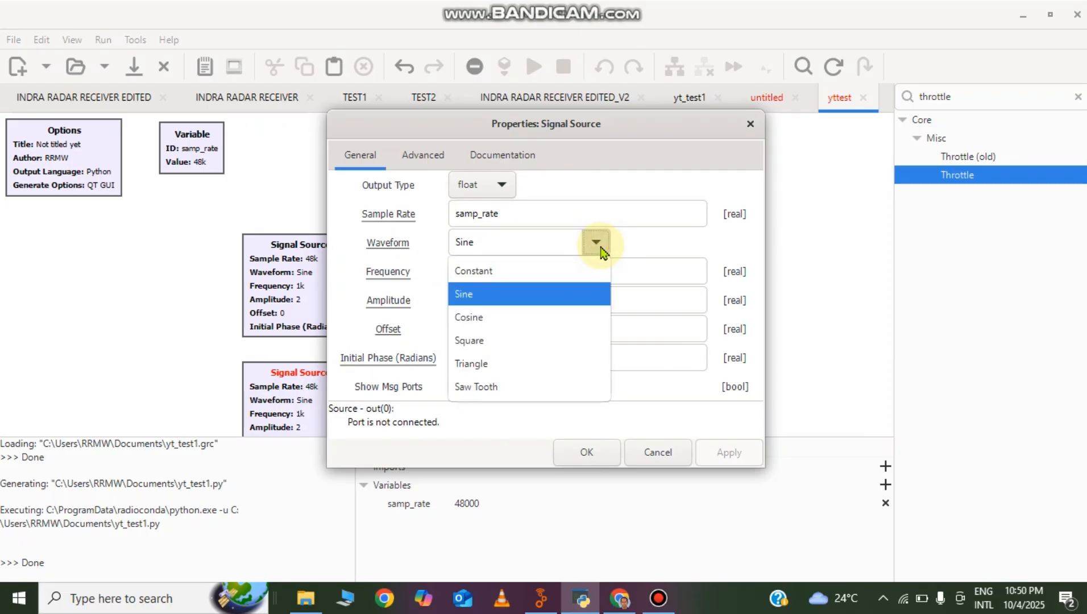
pyautogui.click(522, 322)
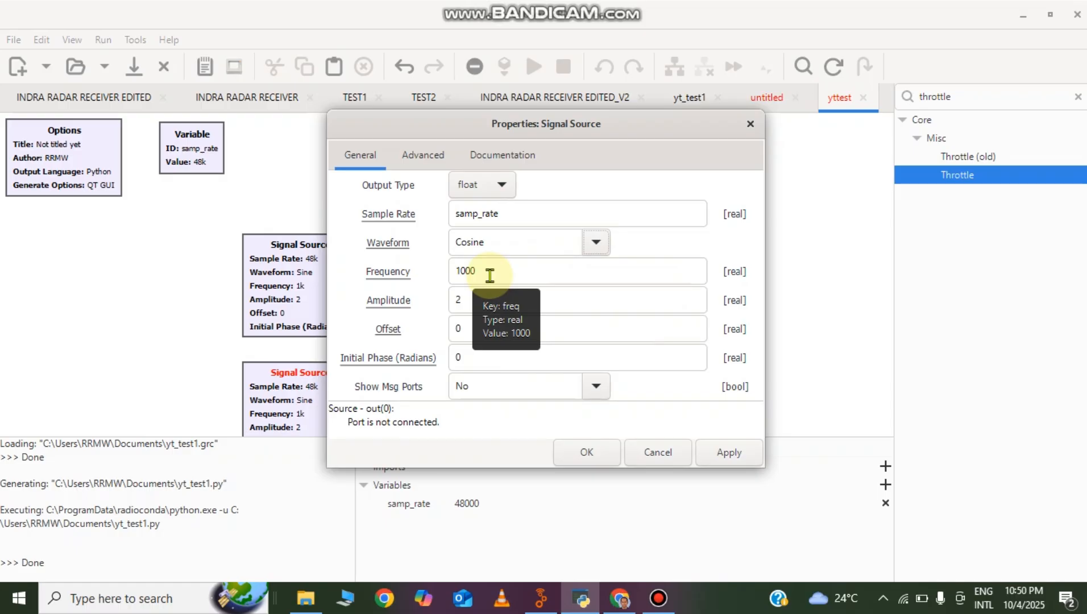
pyautogui.click(461, 272)
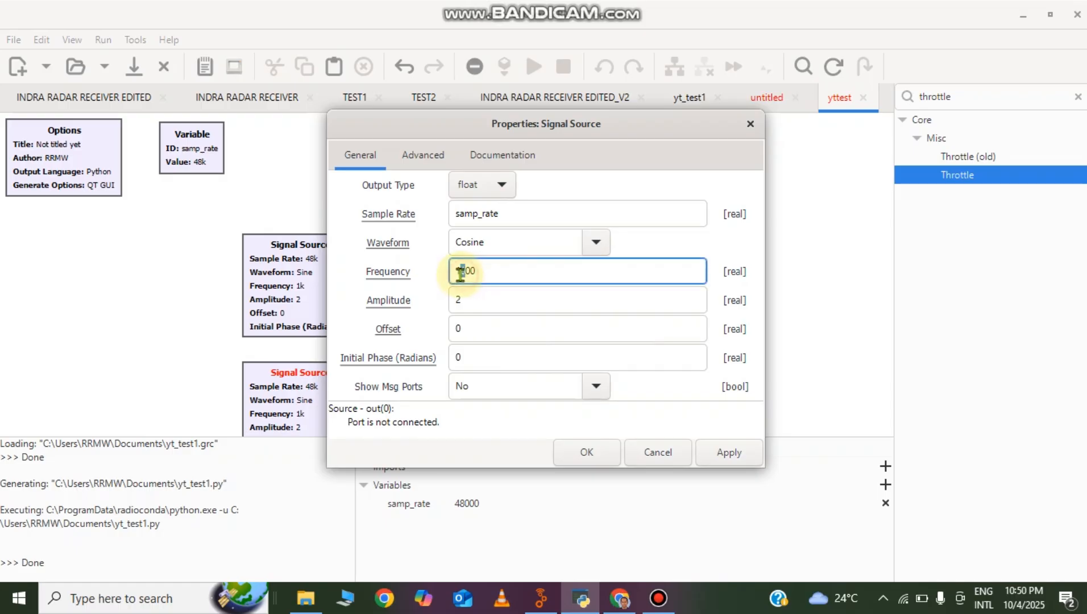
pyautogui.press('BackSpace')
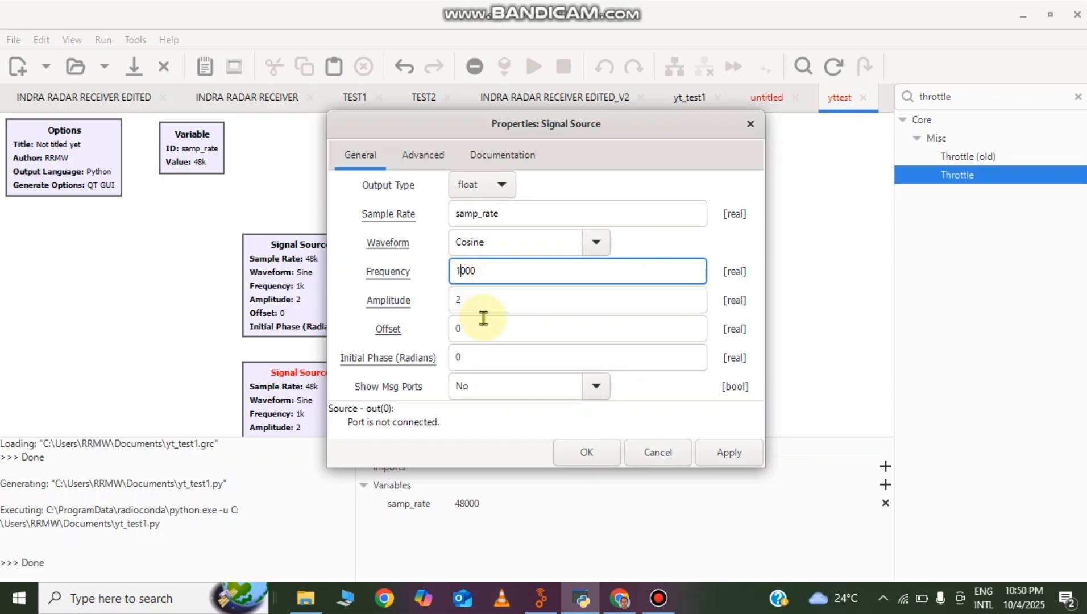
pyautogui.write('2')
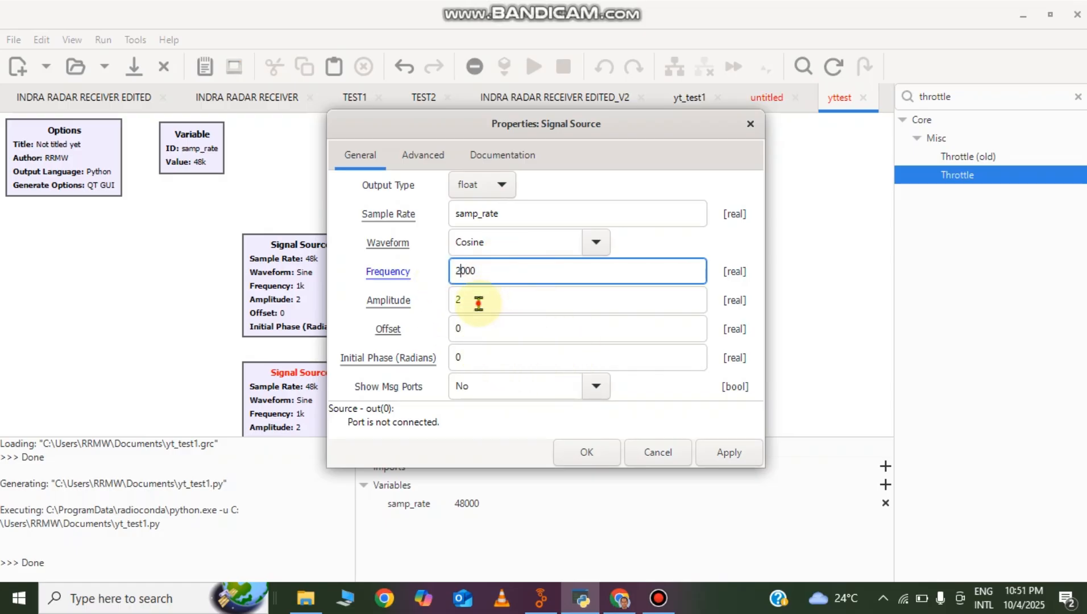
pyautogui.press('Tab')
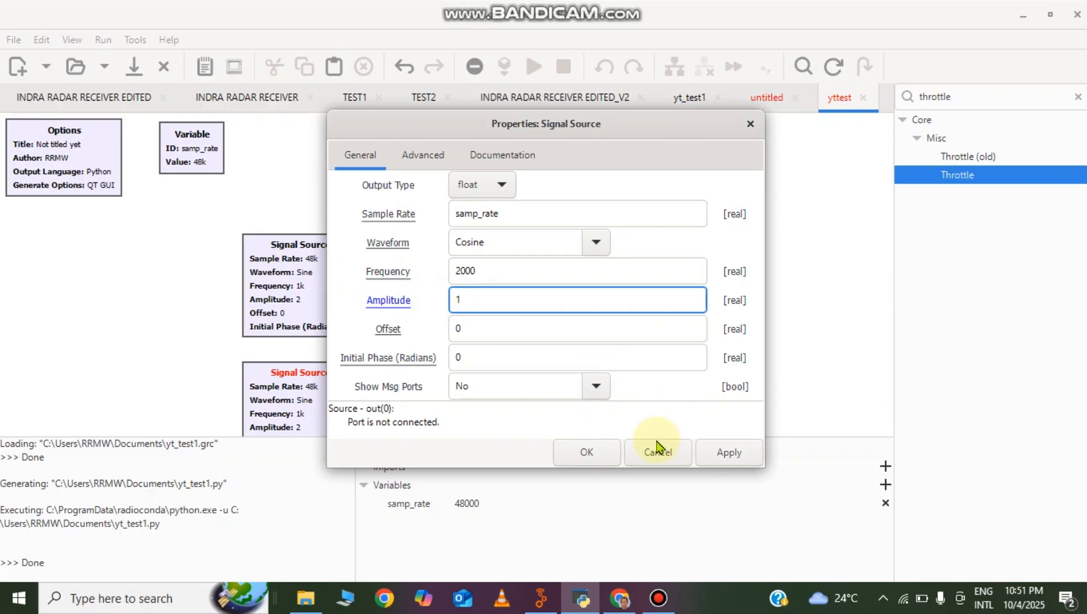
pyautogui.click(606, 453)
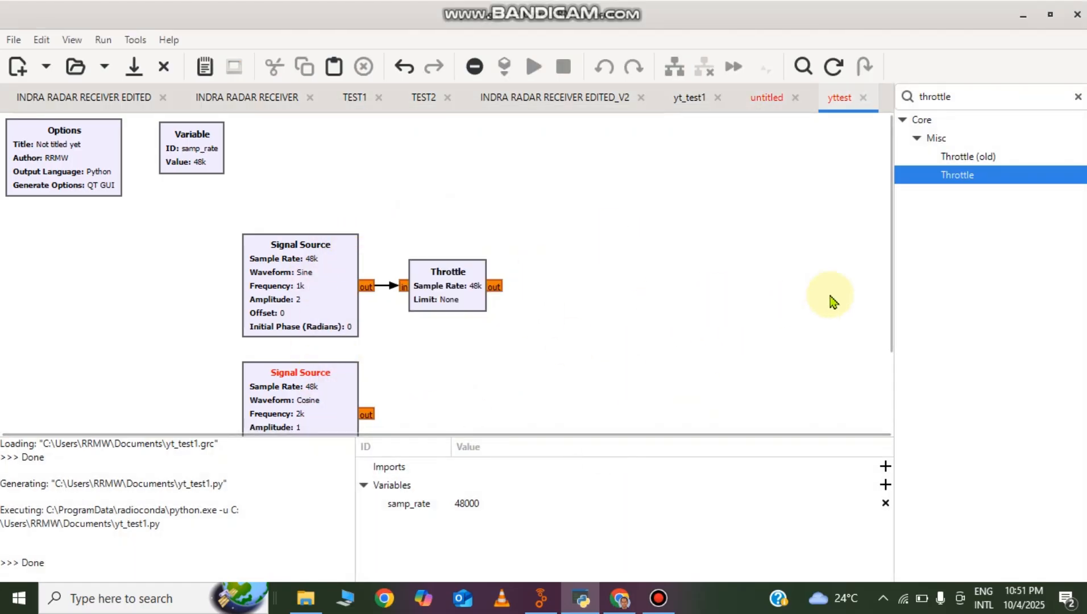
# Search the block library for "add" and place an Add block below and to the right of the Throttle block.
pyautogui.moveTo(891, 294); pyautogui.dragTo(903, 342)
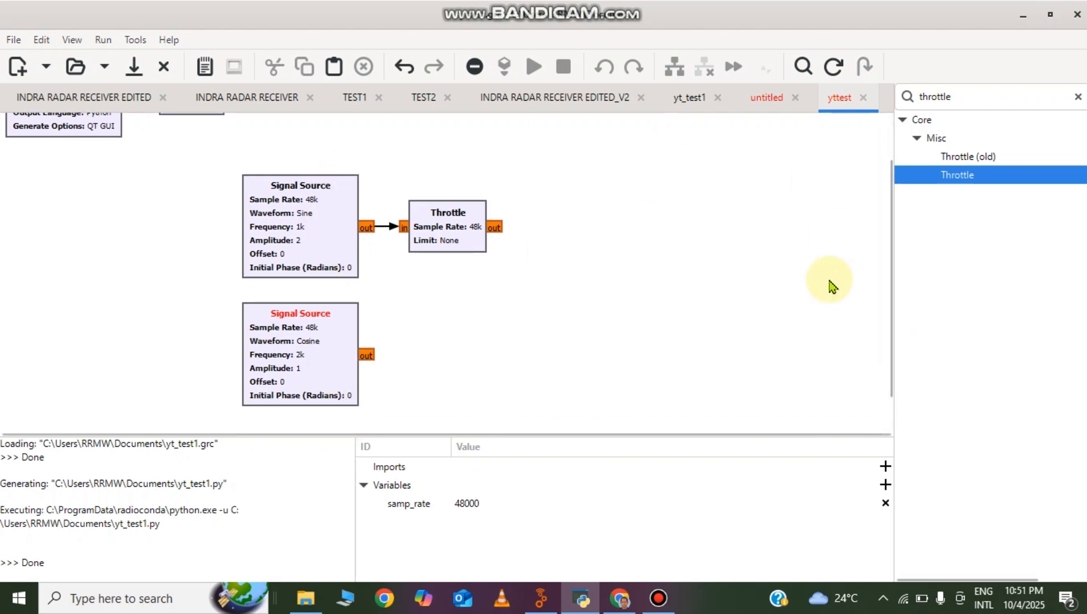
pyautogui.click(1078, 98)
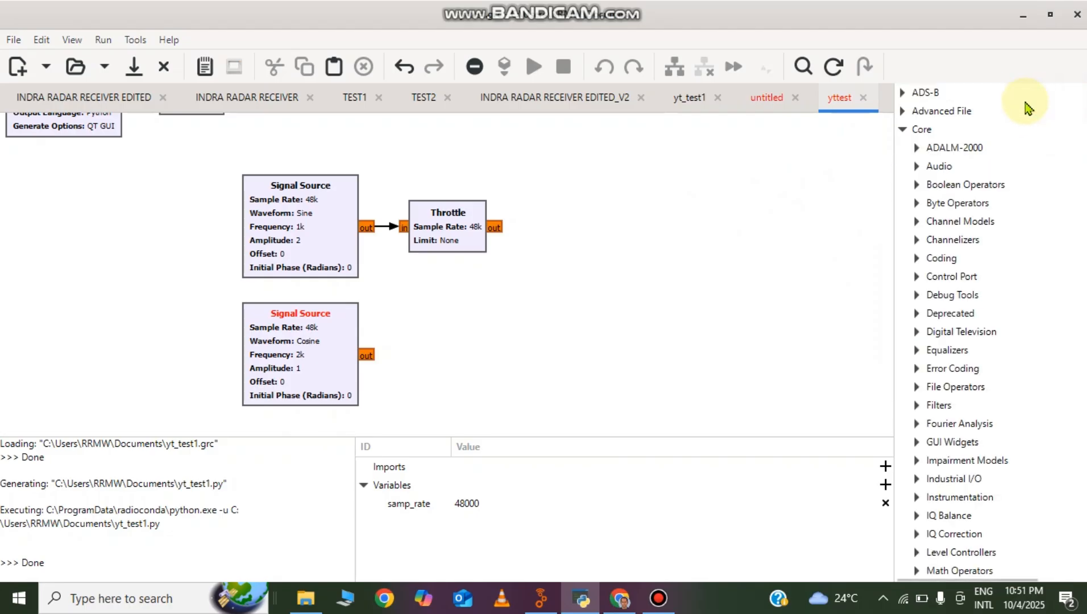
pyautogui.click(798, 67)
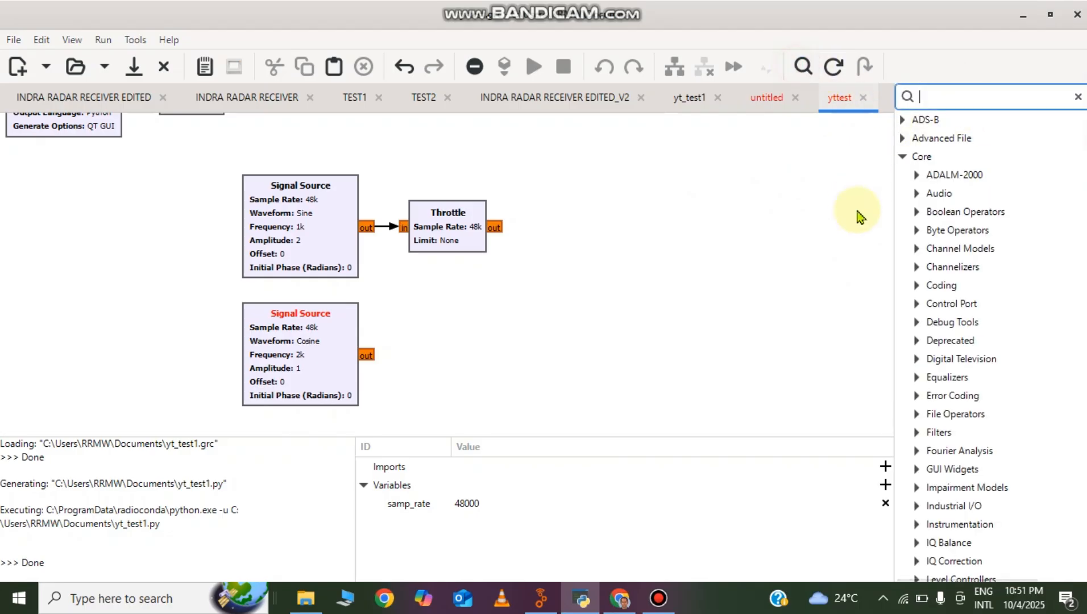
pyautogui.write('add')
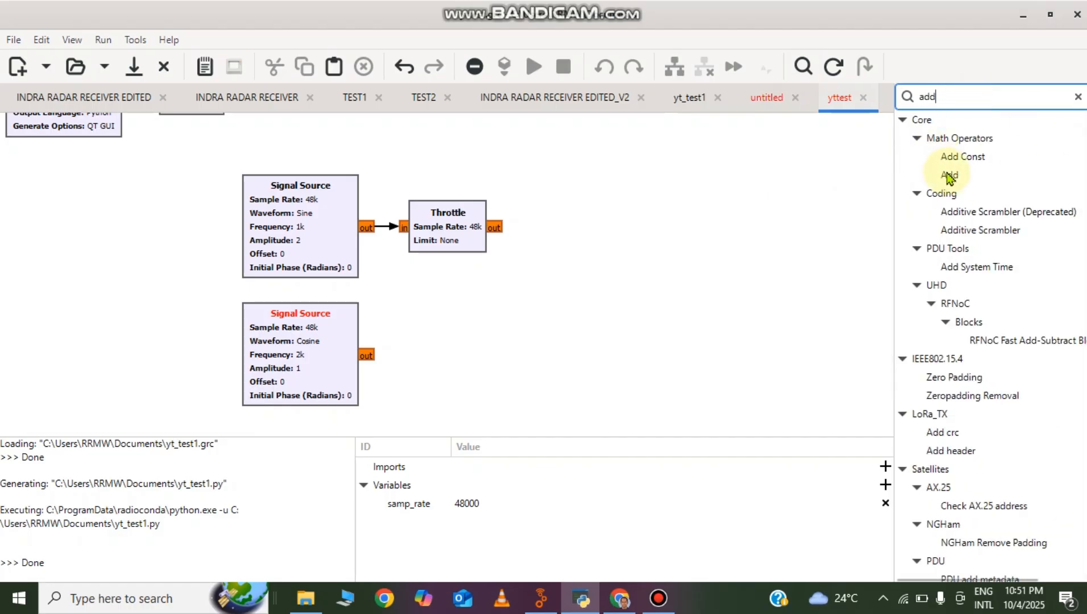
pyautogui.moveTo(950, 175); pyautogui.dragTo(553, 330)
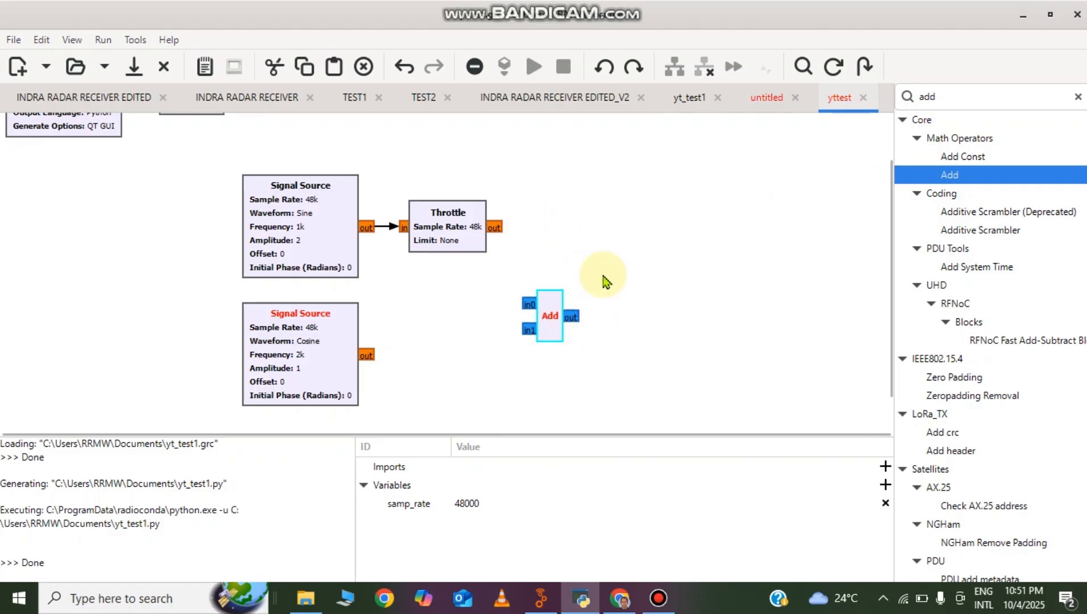
# Set the Add block's IO type to float, keeping two inputs and a vector length of 1.
pyautogui.doubleClick(550, 331)
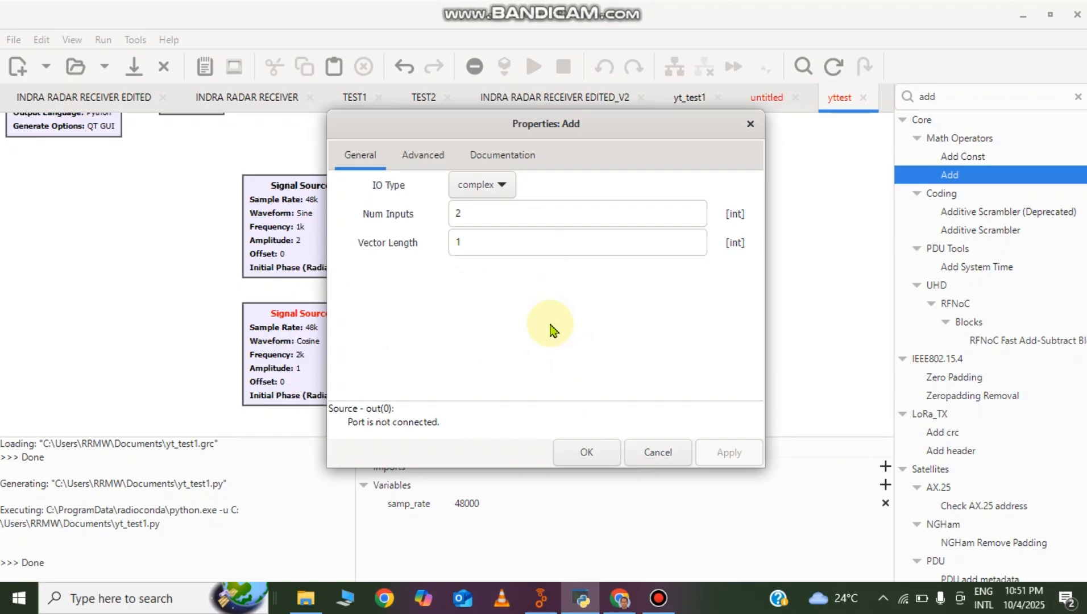
pyautogui.click(486, 190)
pyautogui.click(490, 211)
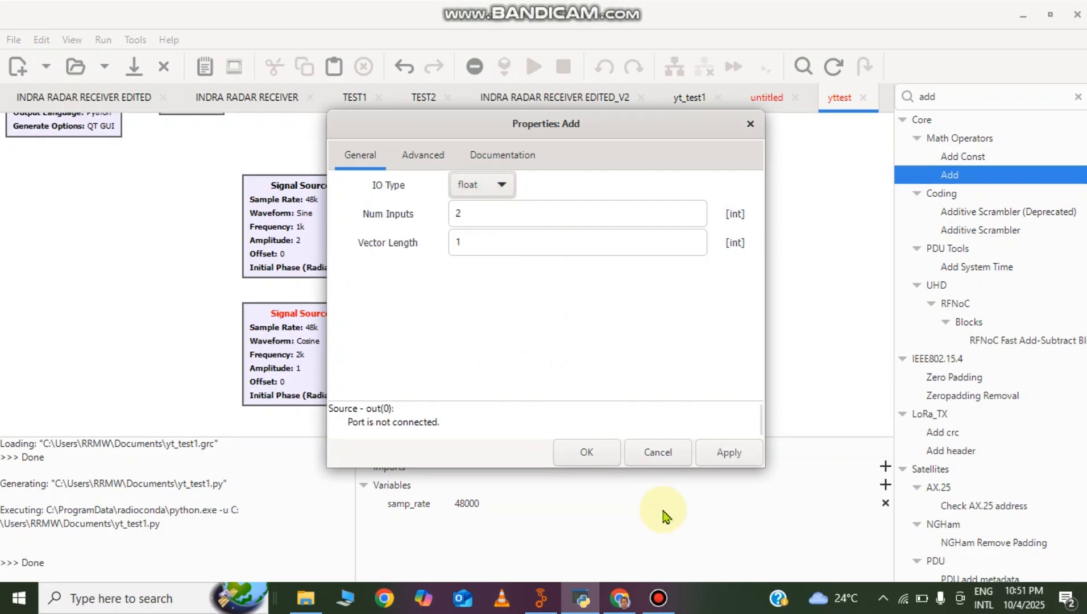
pyautogui.click(595, 464)
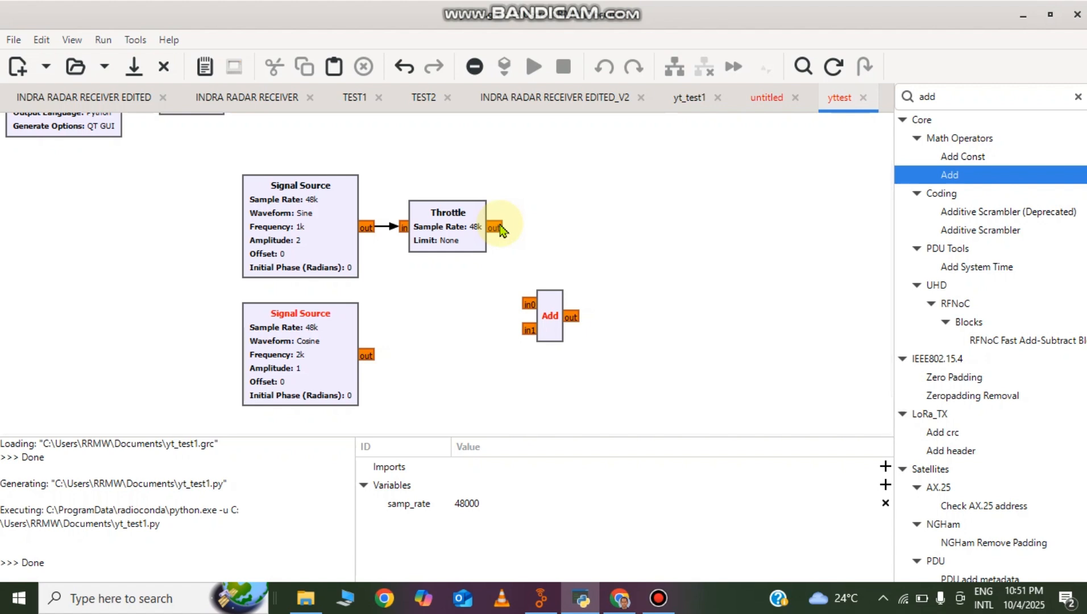
# Connect the Throttle output to the Add block's in0 and the lower Signal Source output to in1.
pyautogui.click(500, 226)
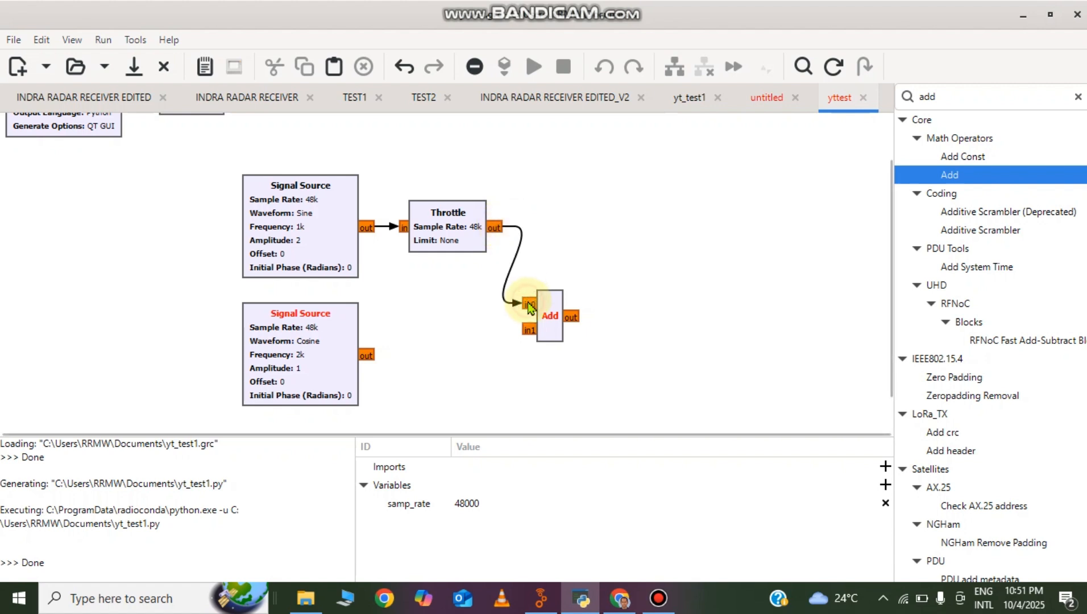
pyautogui.click(366, 355)
pyautogui.click(528, 335)
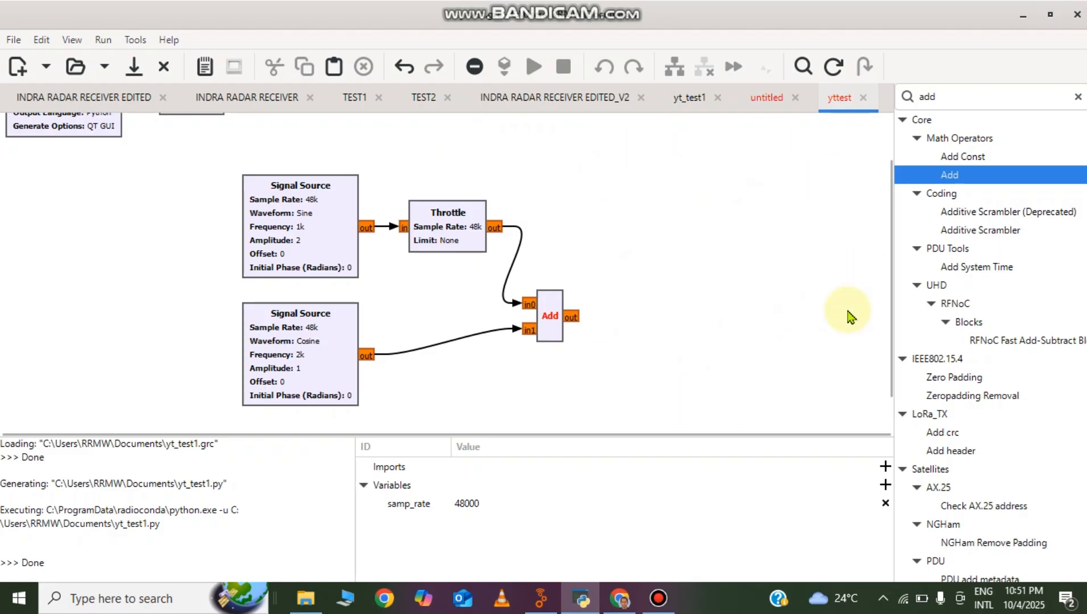
# Search the block library for "qt gui tim" and place a QT GUI Time Sink beside the Add block's output.
pyautogui.click(1078, 98)
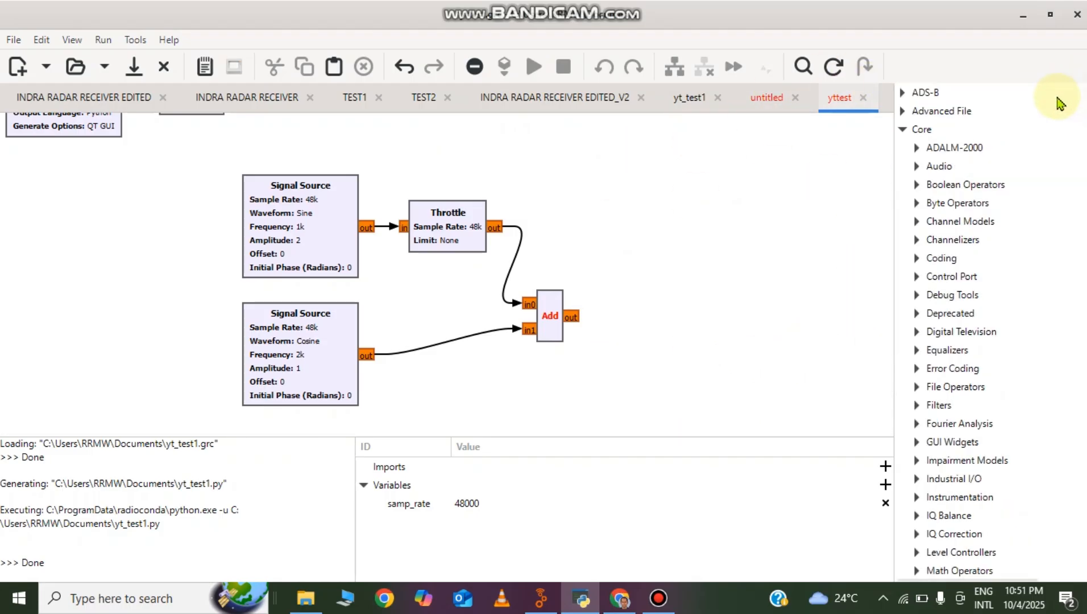
pyautogui.click(808, 78)
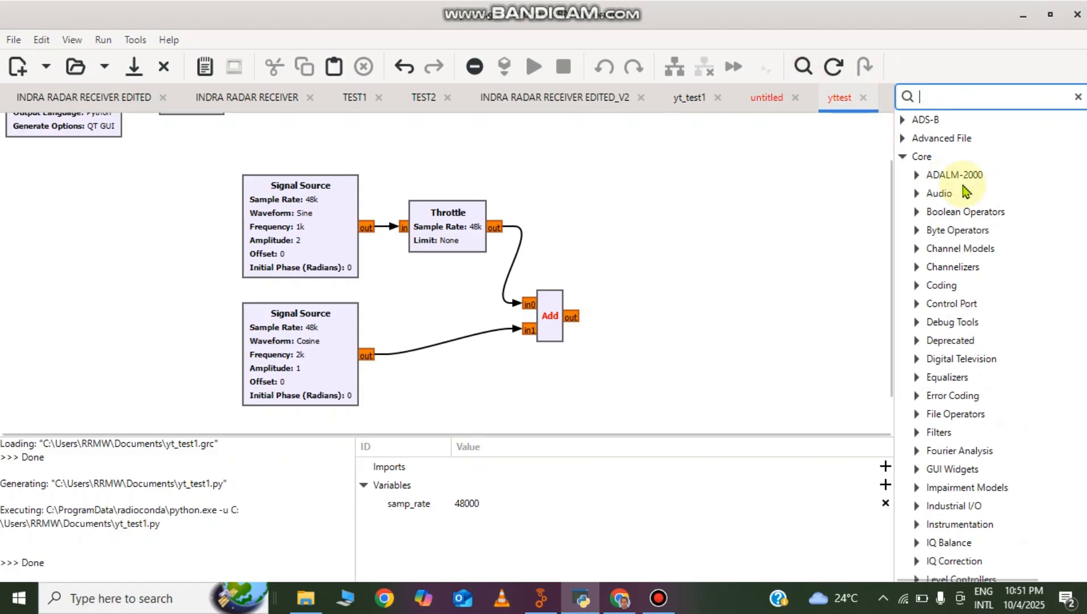
pyautogui.write('qt')
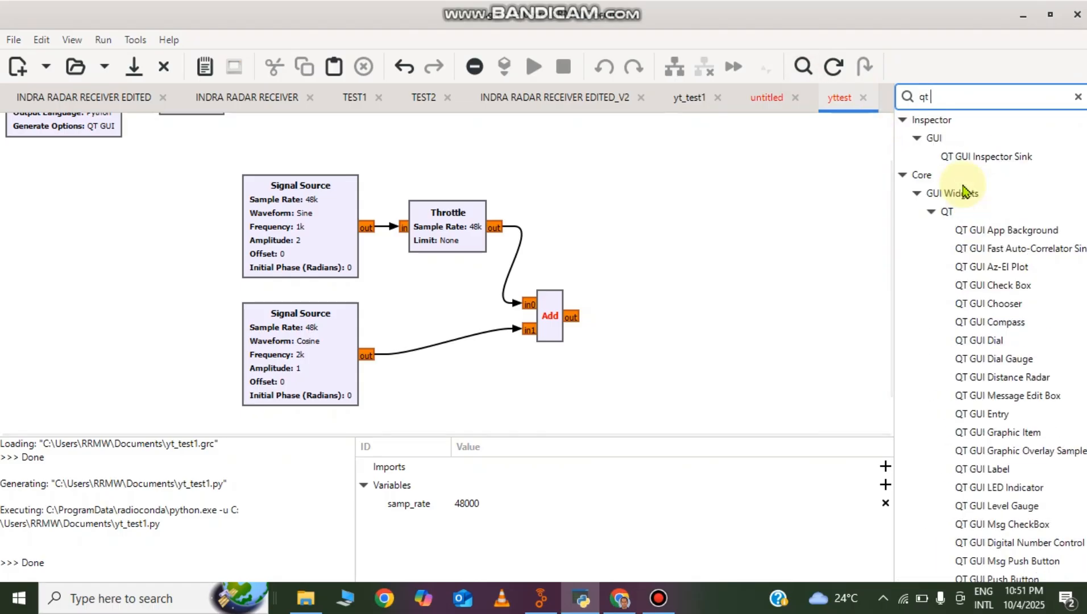
pyautogui.write(' gui ')
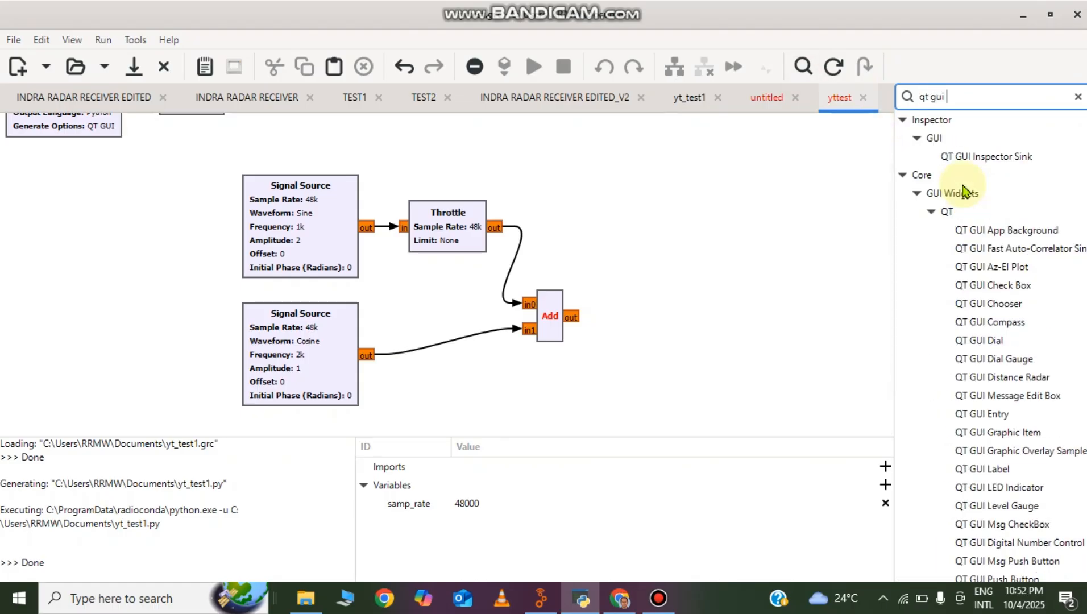
pyautogui.write('tim')
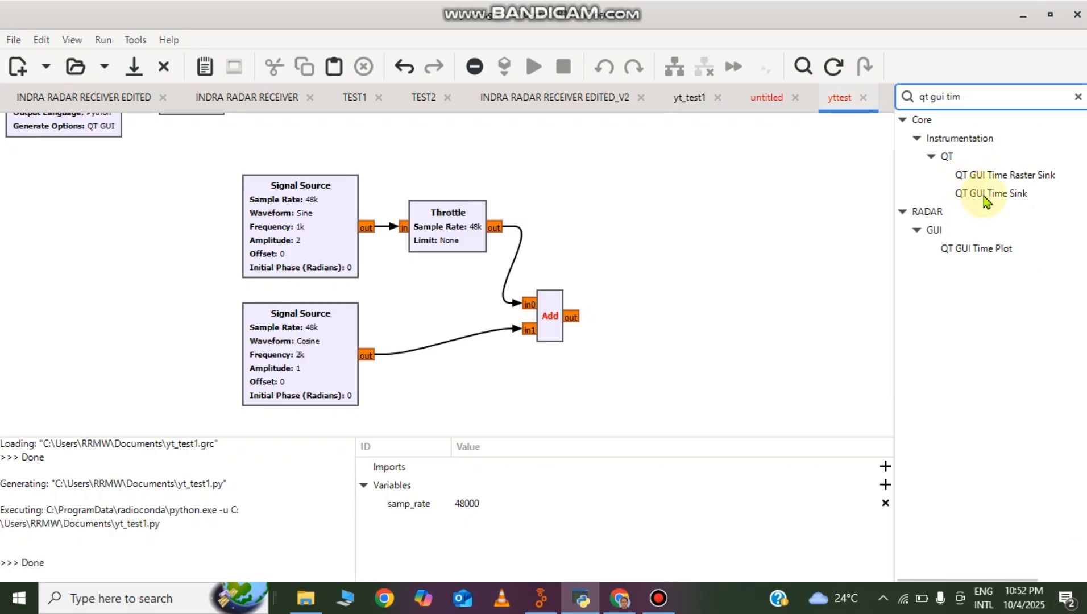
pyautogui.moveTo(985, 196); pyautogui.dragTo(689, 313)
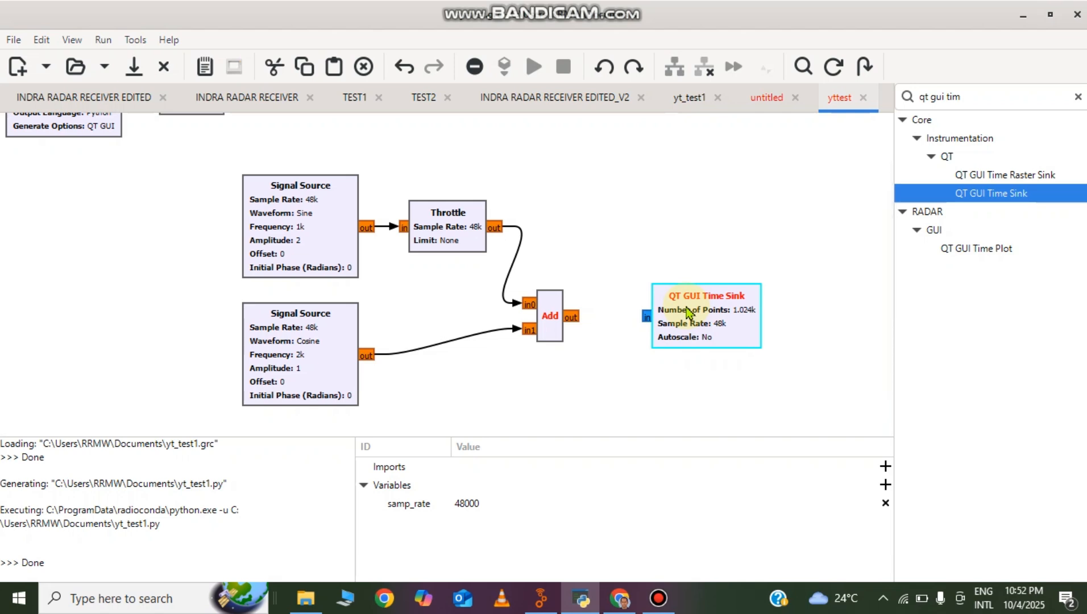
# Configure the QT GUI Time Sink with type Float and Autoscale set to Yes.
pyautogui.doubleClick(705, 324)
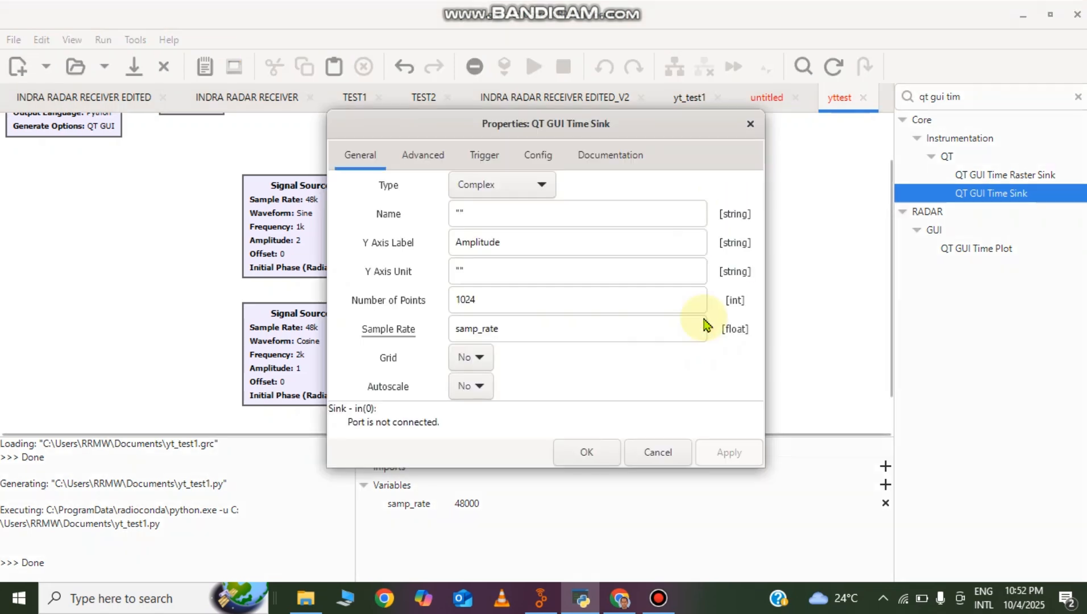
pyautogui.click(497, 191)
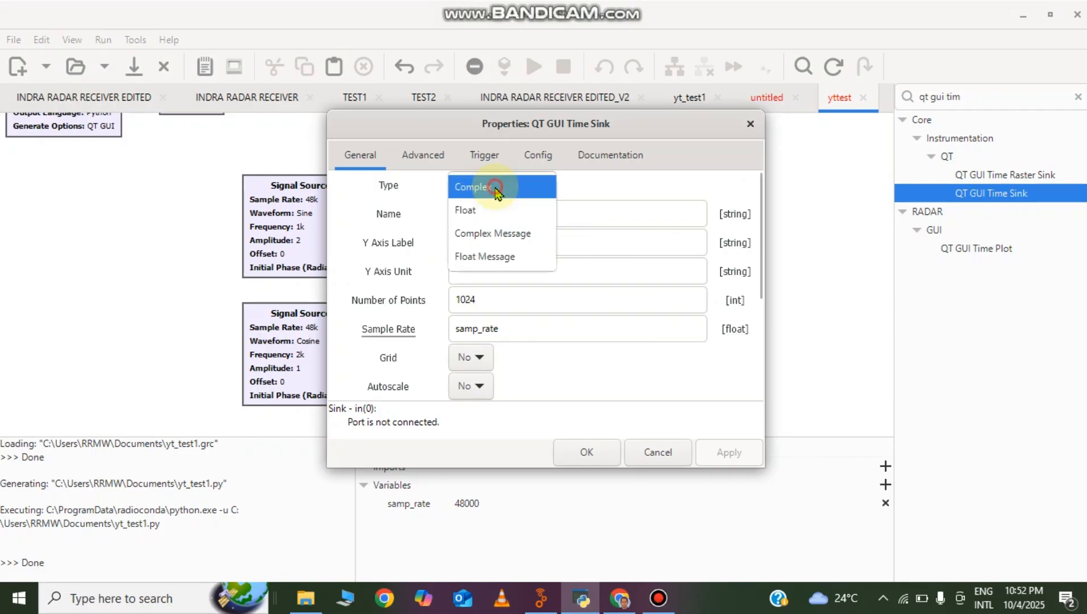
pyautogui.click(495, 210)
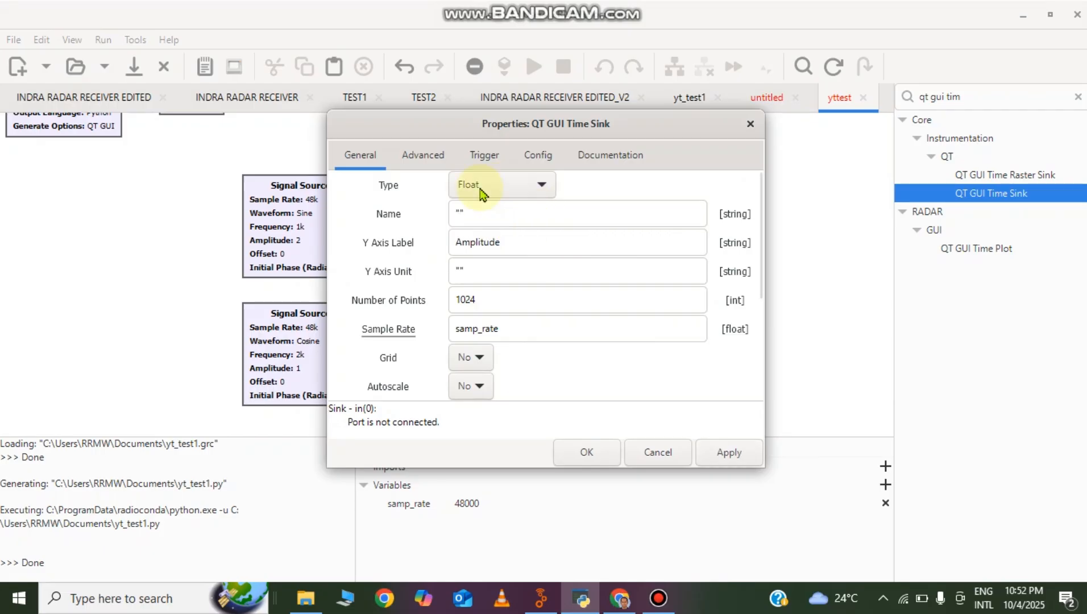
pyautogui.moveTo(619, 139); pyautogui.dragTo(884, 229)
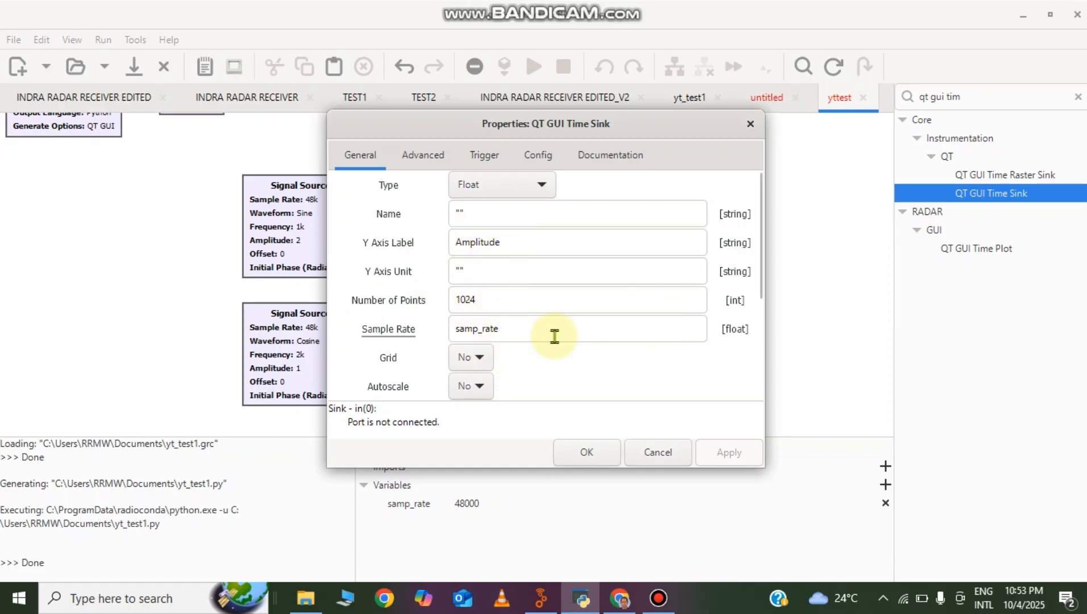
pyautogui.moveTo(759, 288); pyautogui.dragTo(767, 355)
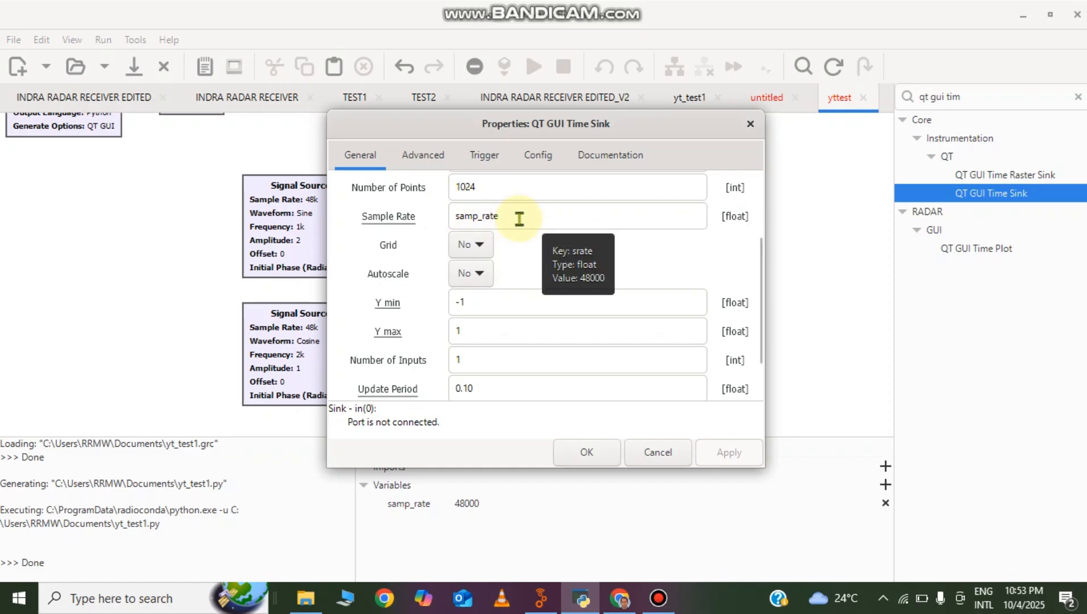
pyautogui.moveTo(519, 219); pyautogui.dragTo(413, 206)
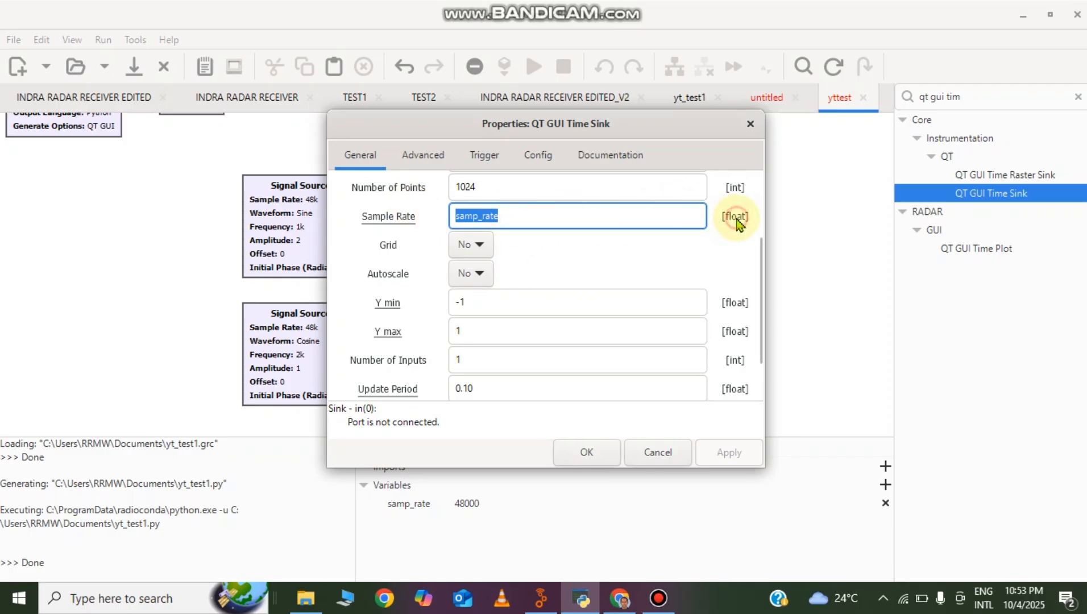
pyautogui.click(469, 244)
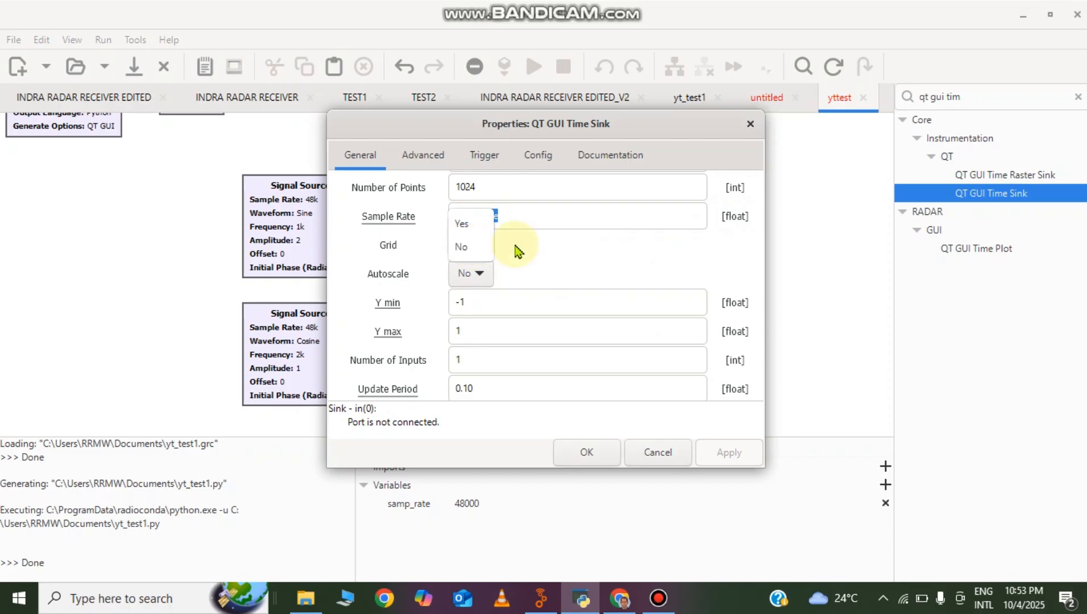
pyautogui.click(534, 267)
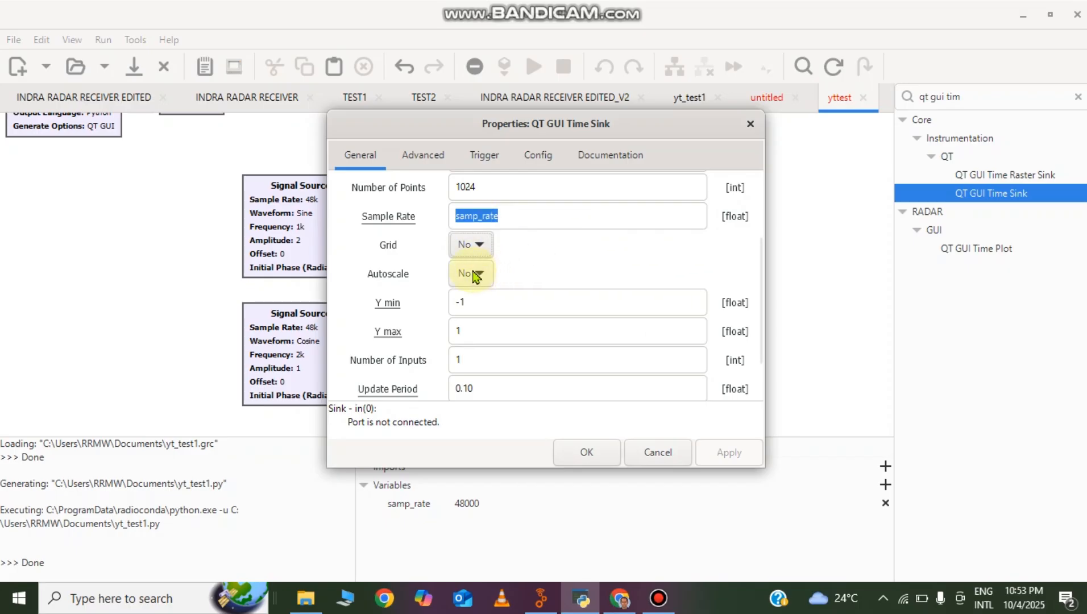
pyautogui.click(474, 276)
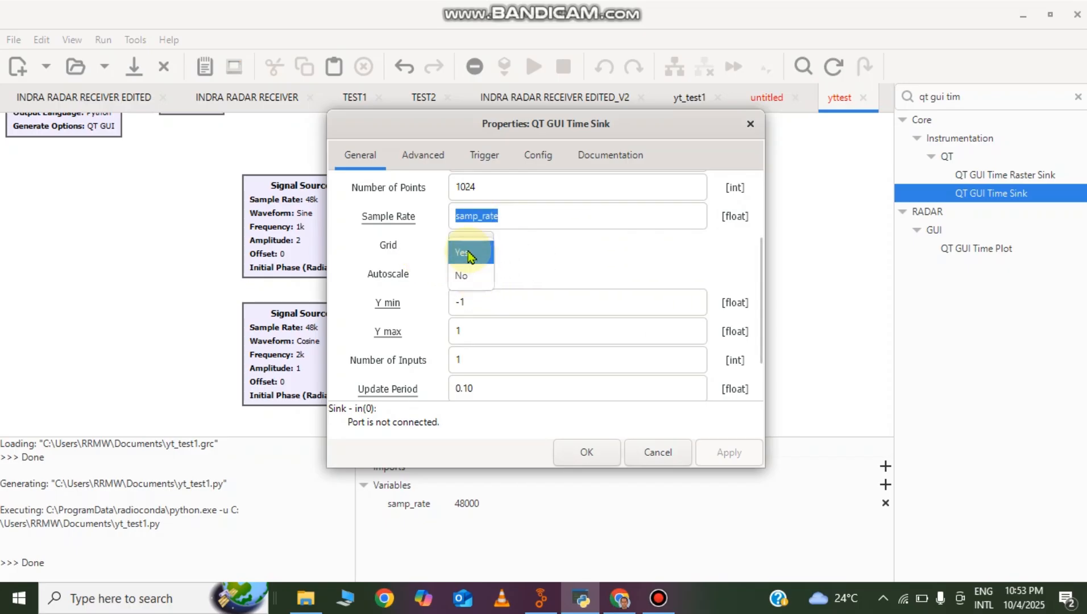
pyautogui.click(468, 250)
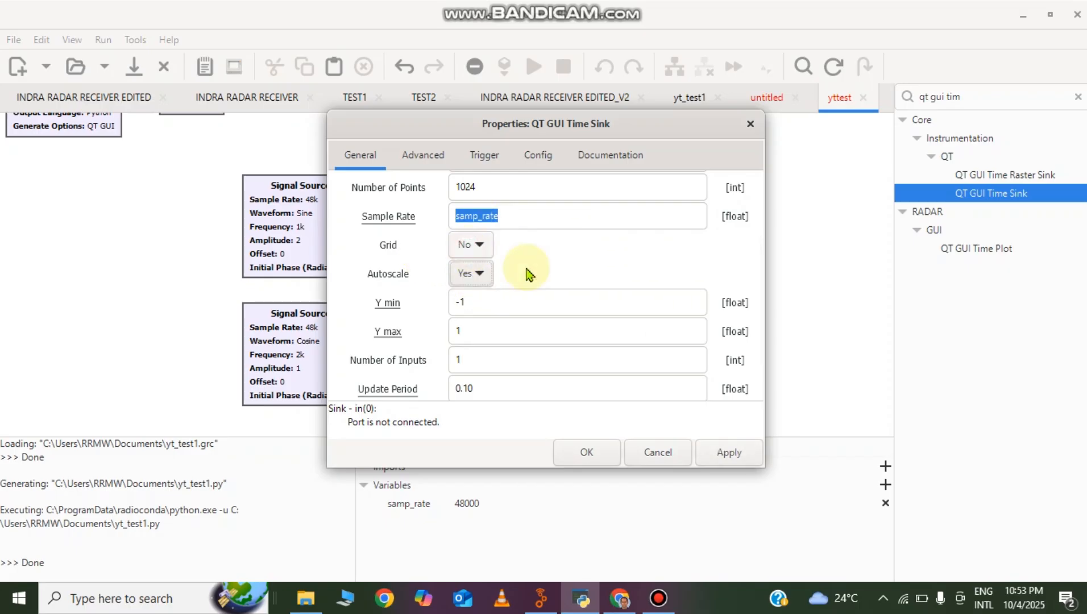
pyautogui.click(586, 453)
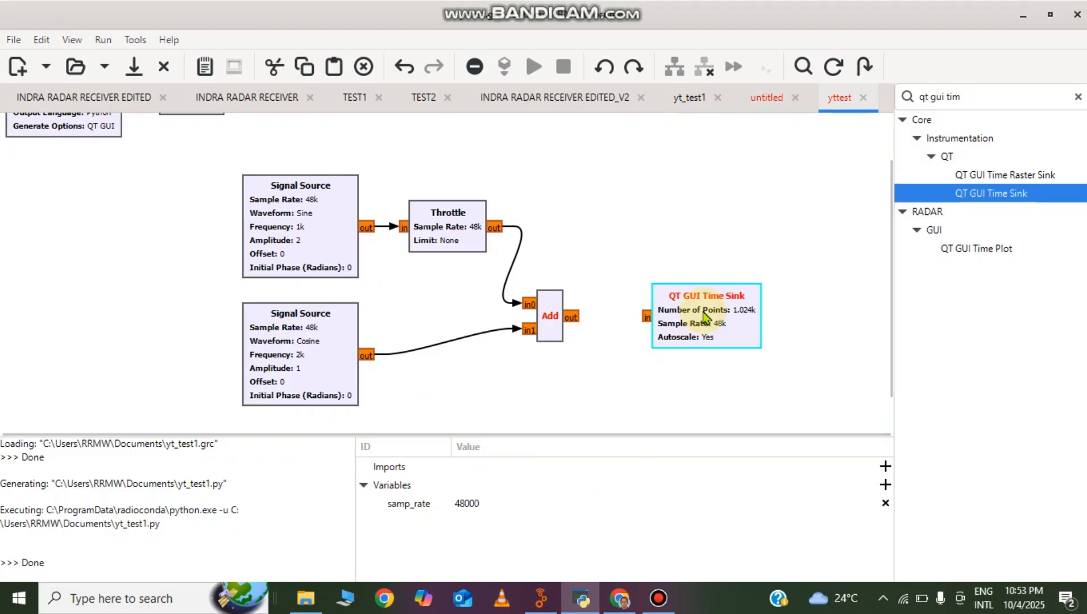
# Connect the Add block's output to the QT GUI Time Sink input.
pyautogui.click(582, 347)
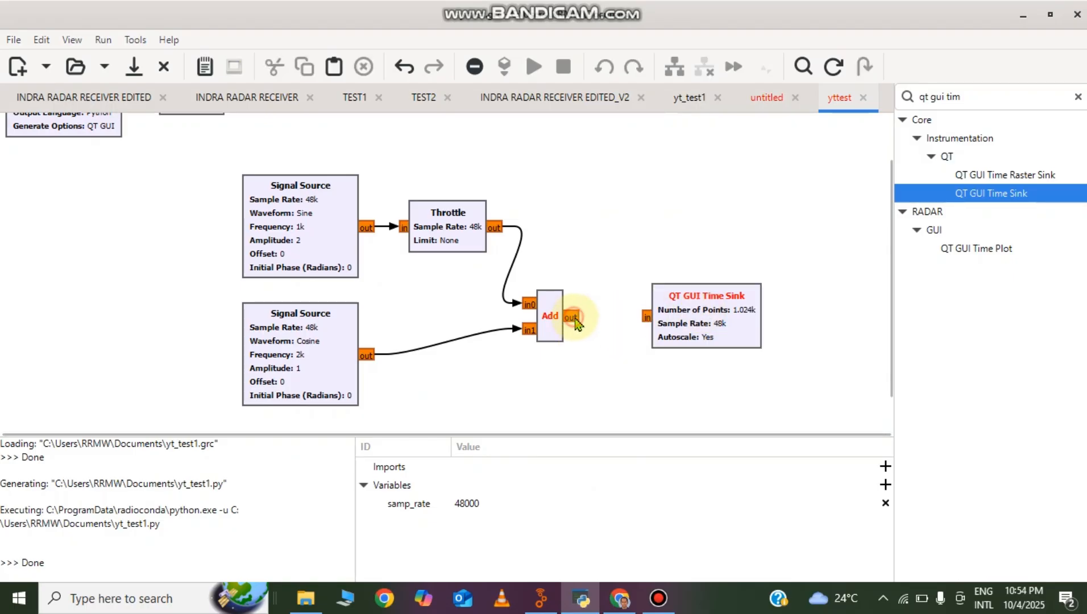
pyautogui.click(572, 317)
pyautogui.click(645, 317)
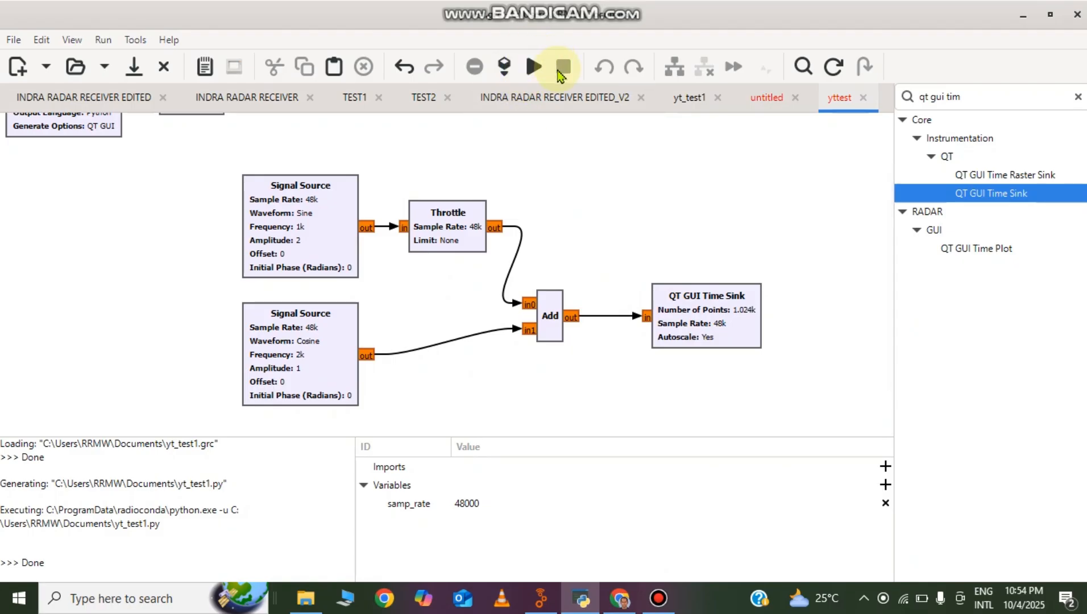
# Run the flow graph, examine the summed waveform in the maximized time plot, and close the plot window.
pyautogui.click(533, 68)
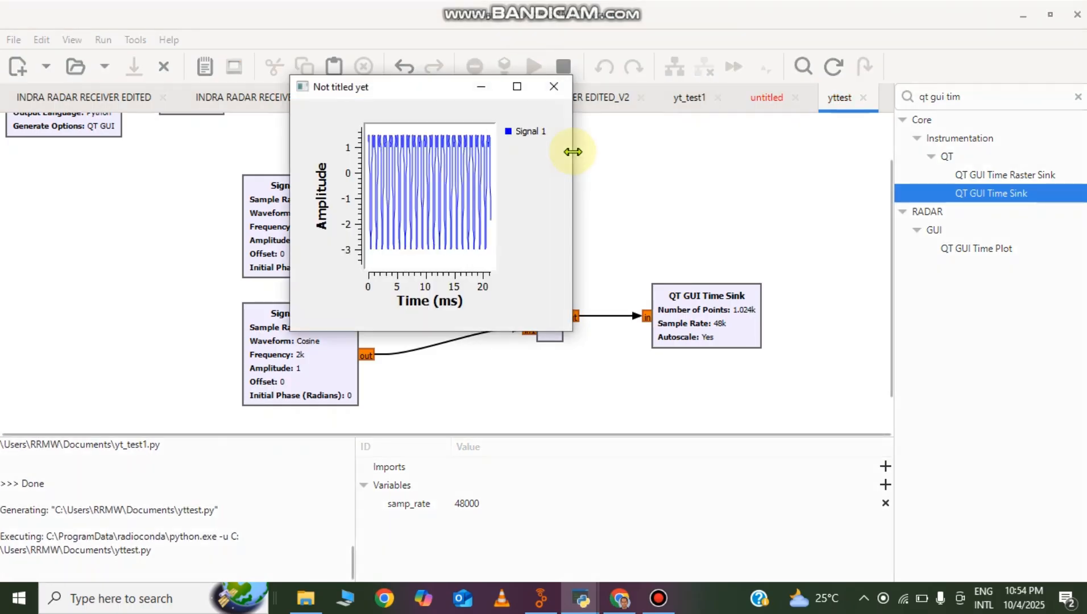
pyautogui.click(516, 88)
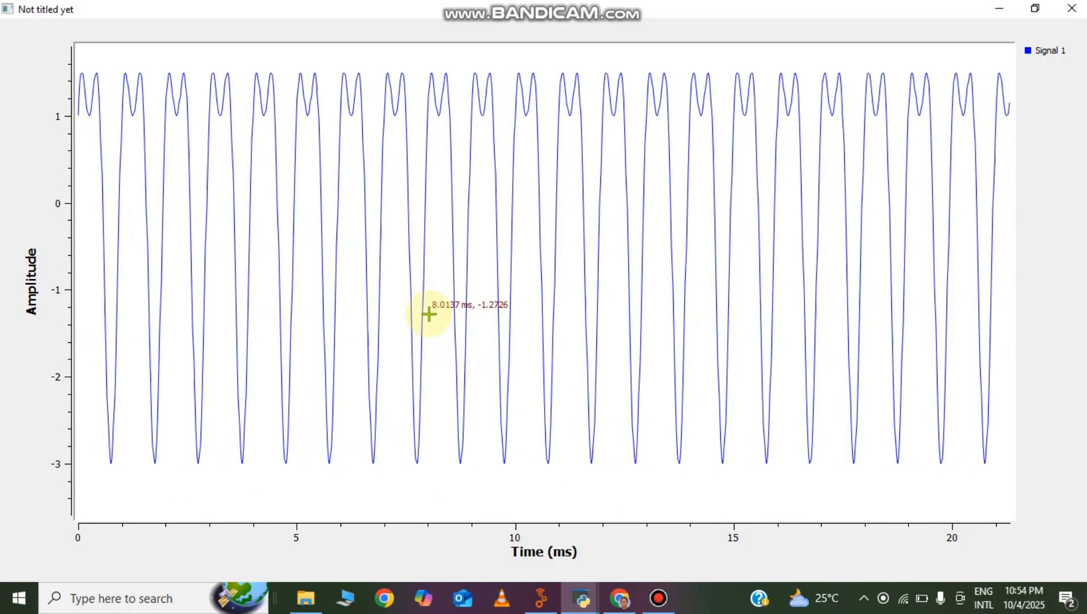
pyautogui.click(1071, 9)
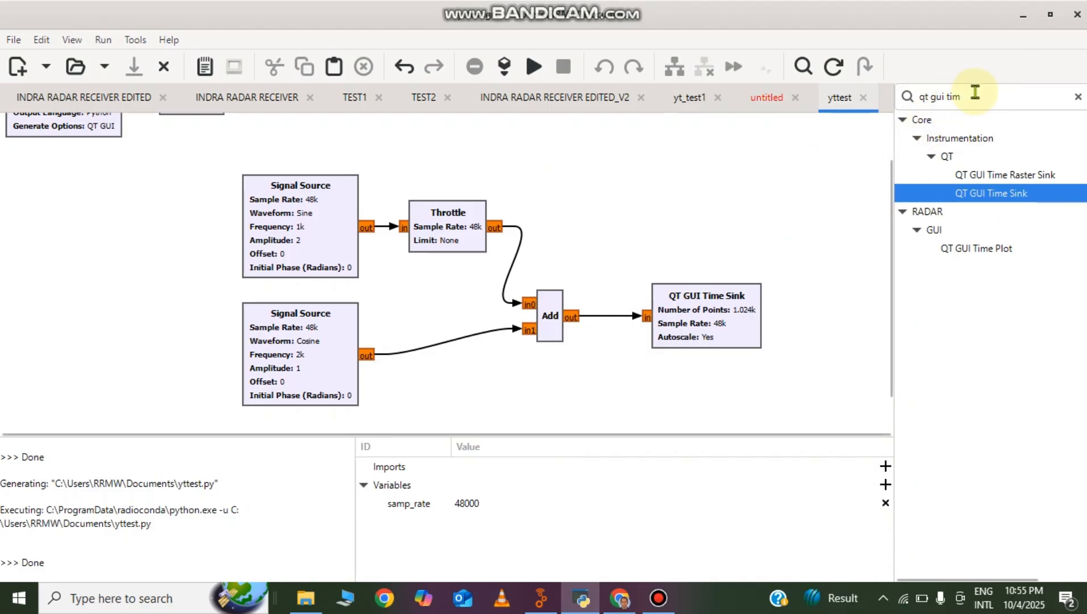
# Search the block library for "qt gui fre" and place a QT GUI Frequency Sink directly above the Time Sink.
pyautogui.click(986, 91)
pyautogui.press('BackSpace')
pyautogui.press('BackSpace')
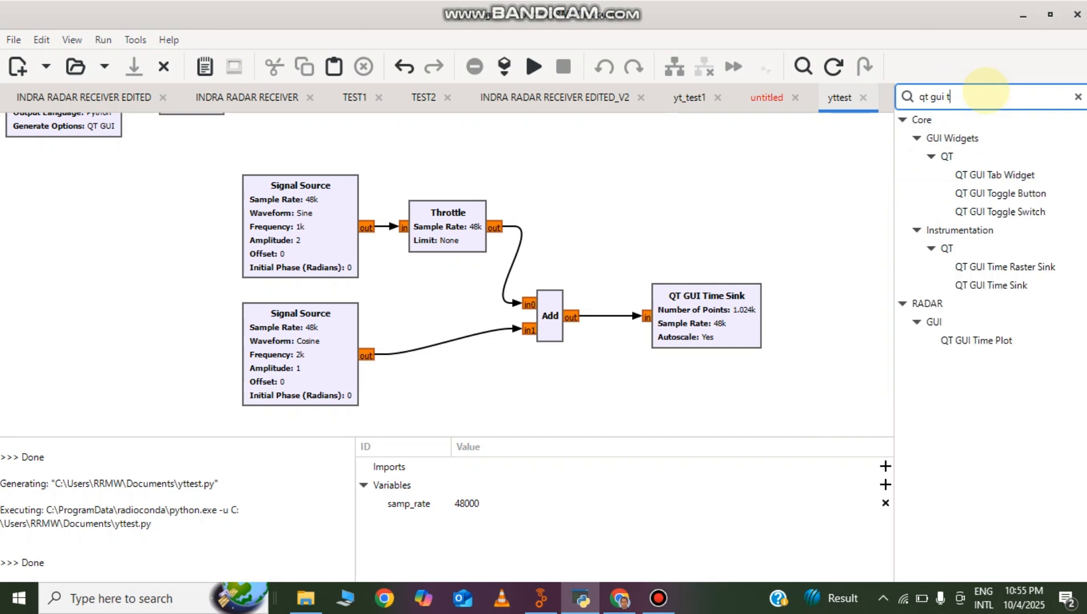
pyautogui.press('BackSpace')
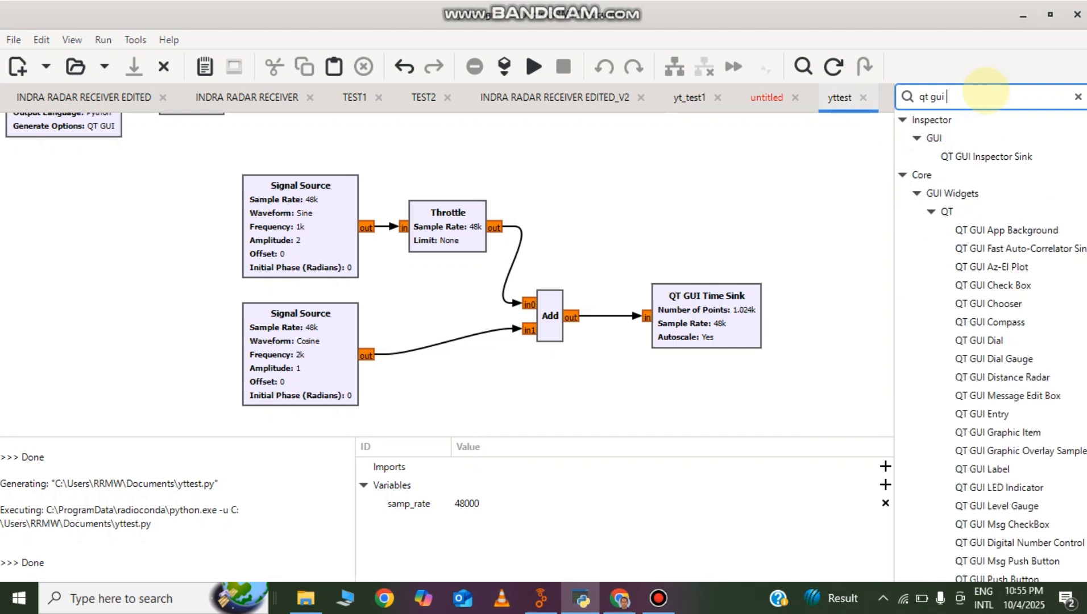
pyautogui.write('fre')
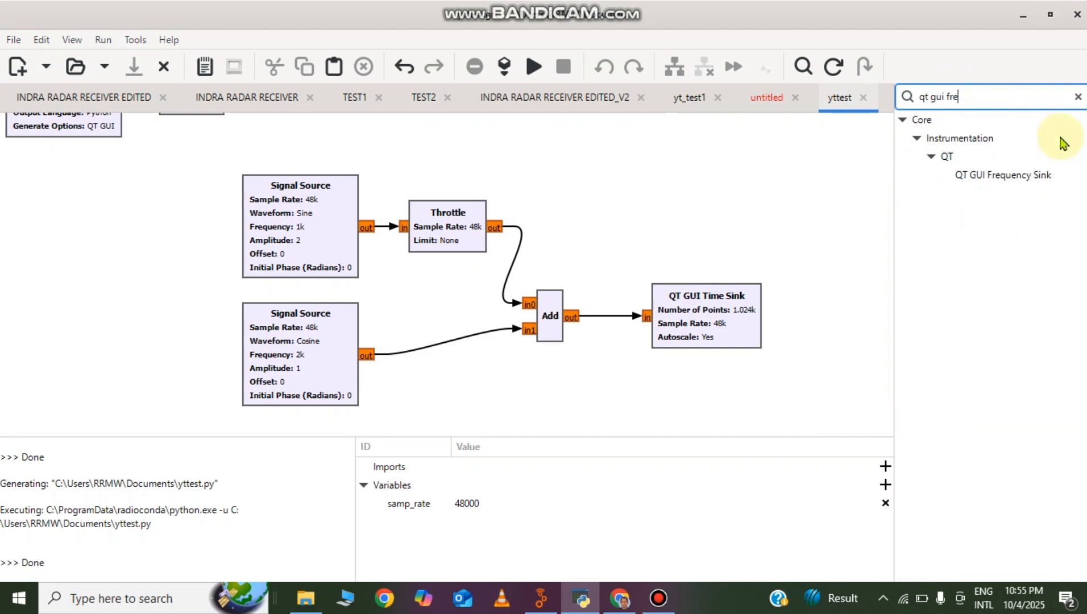
pyautogui.moveTo(1001, 181); pyautogui.dragTo(686, 220)
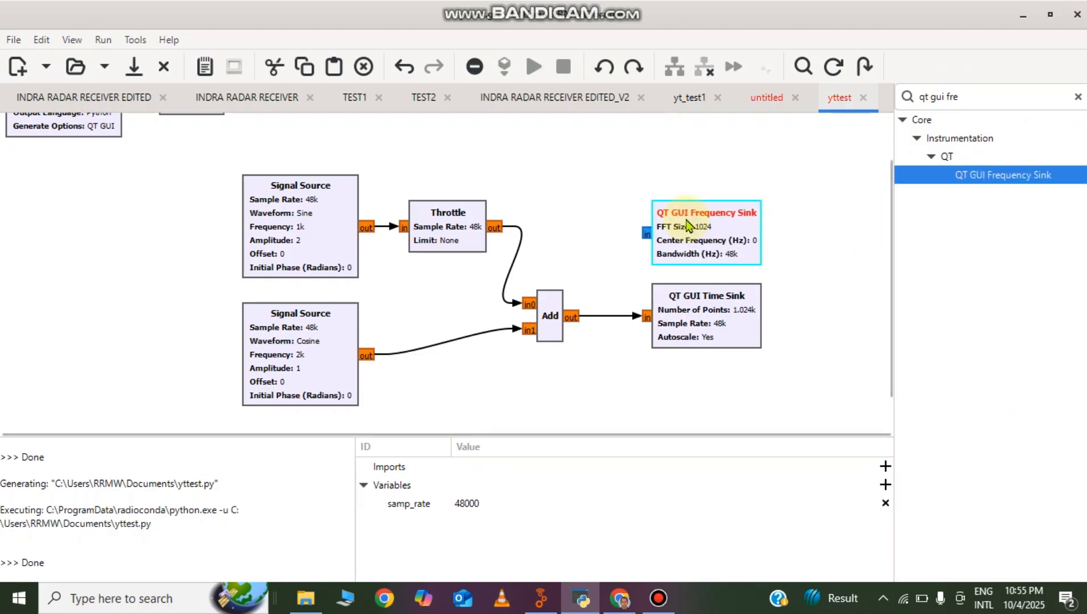
# Set the QT GUI Frequency Sink's type to Float.
pyautogui.doubleClick(705, 246)
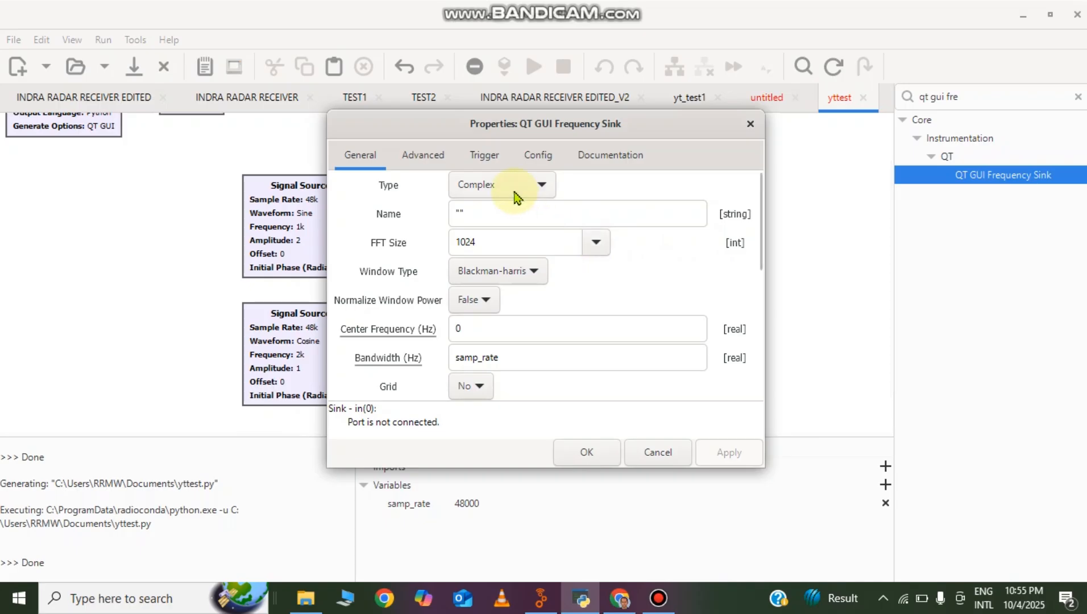
pyautogui.click(515, 193)
pyautogui.click(501, 209)
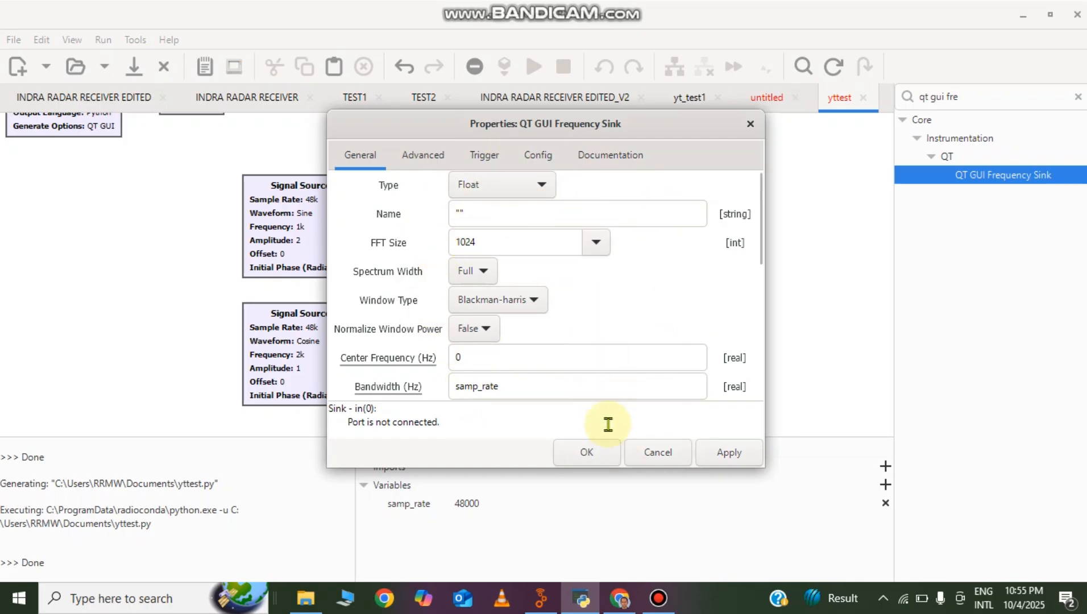
pyautogui.click(586, 453)
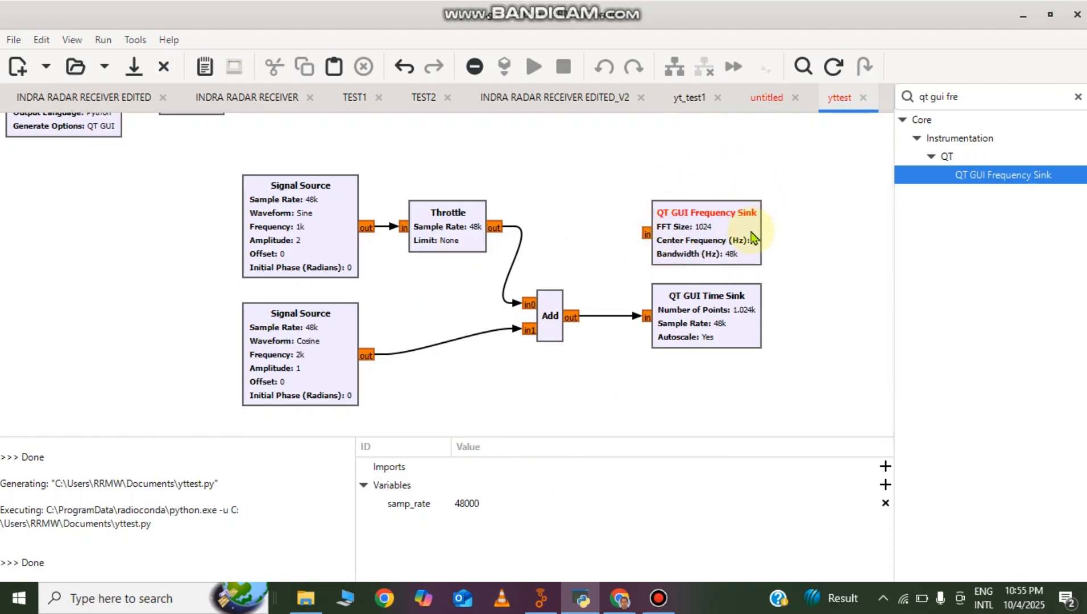
# Connect the Add block's output to the QT GUI Frequency Sink input.
pyautogui.click(647, 232)
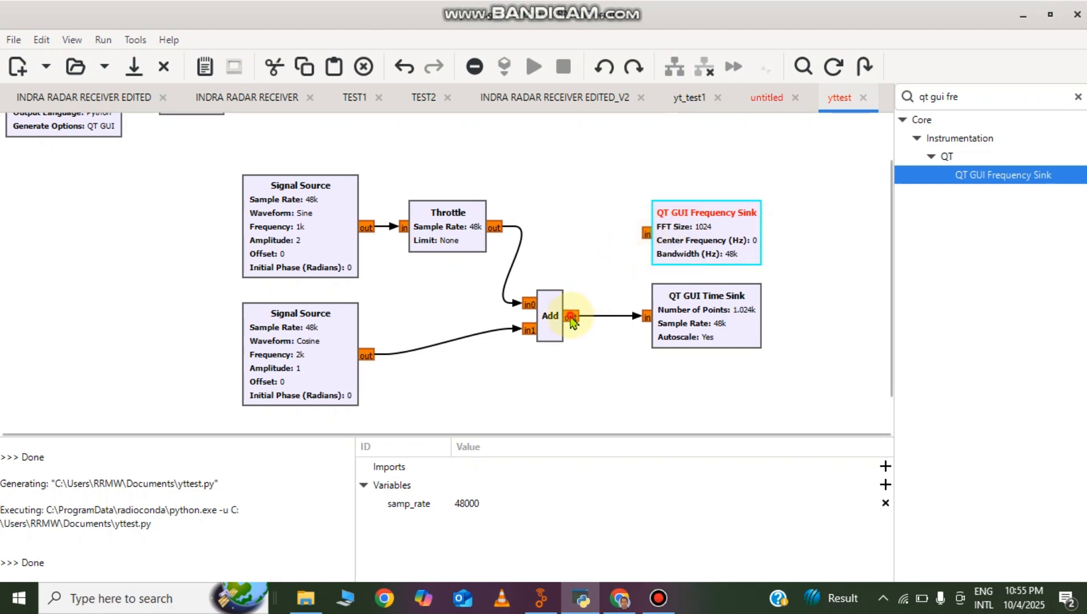
pyautogui.click(571, 318)
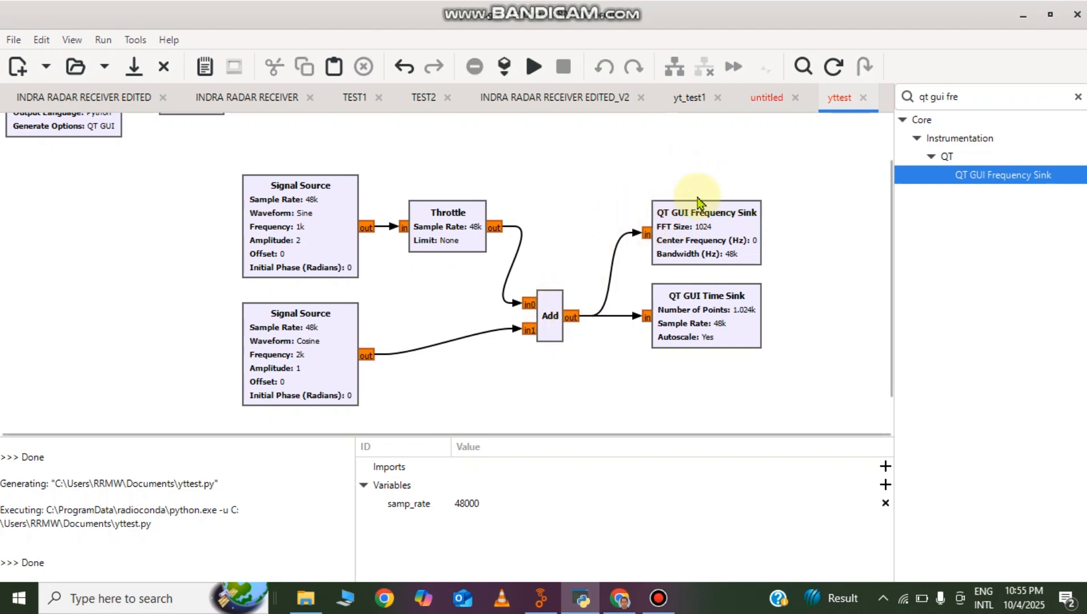
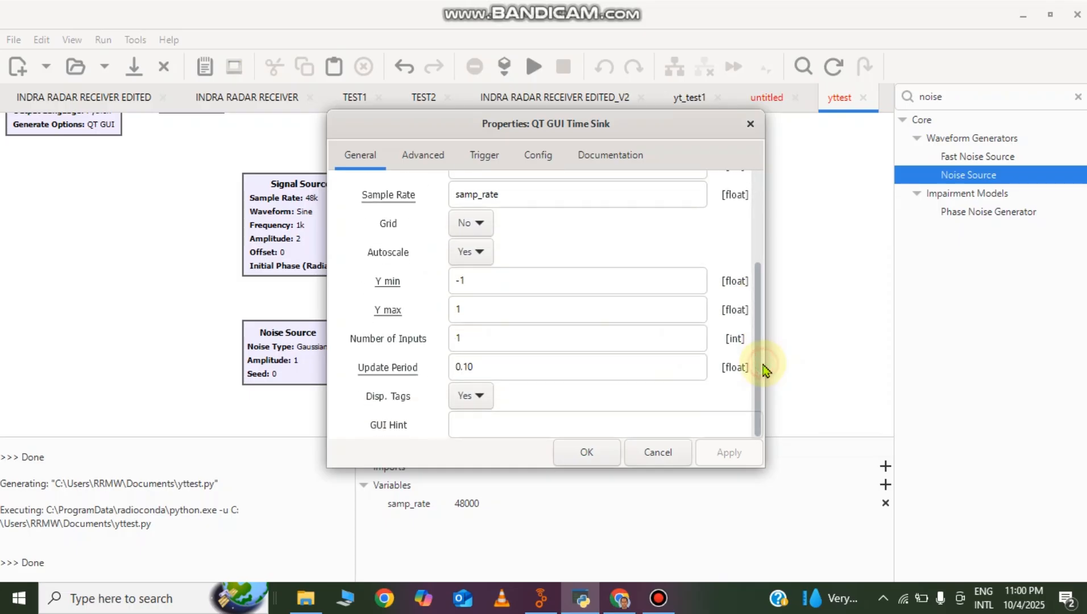
# Accept the Time Sink properties, run the flow graph, examine the noise, sine, summed and frequency plots, and close the plot window.
pyautogui.click(595, 452)
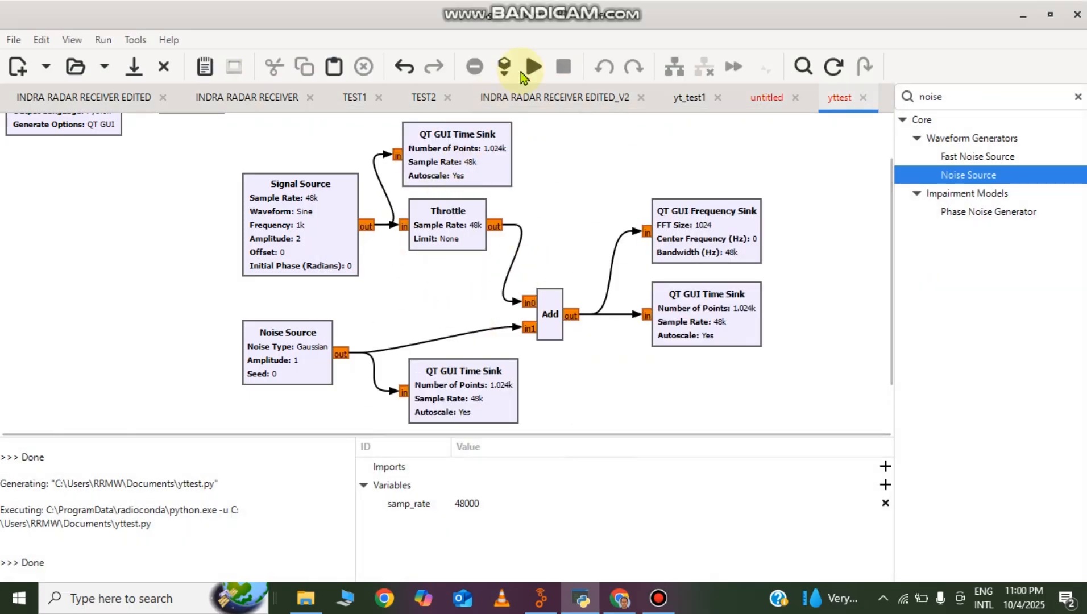
pyautogui.click(537, 68)
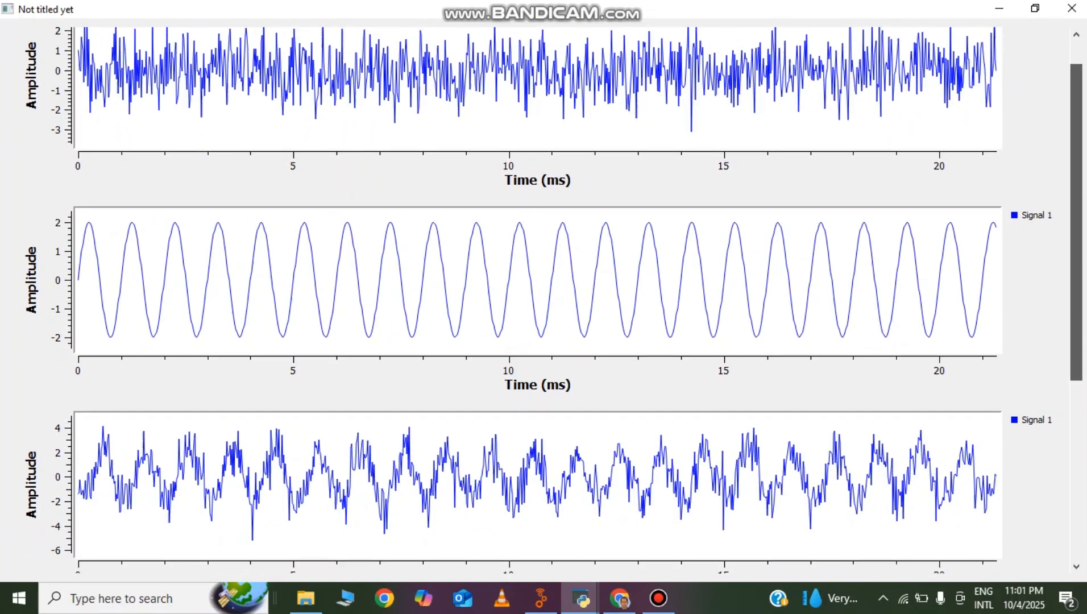
pyautogui.moveTo(1077, 297); pyautogui.dragTo(1077, 331)
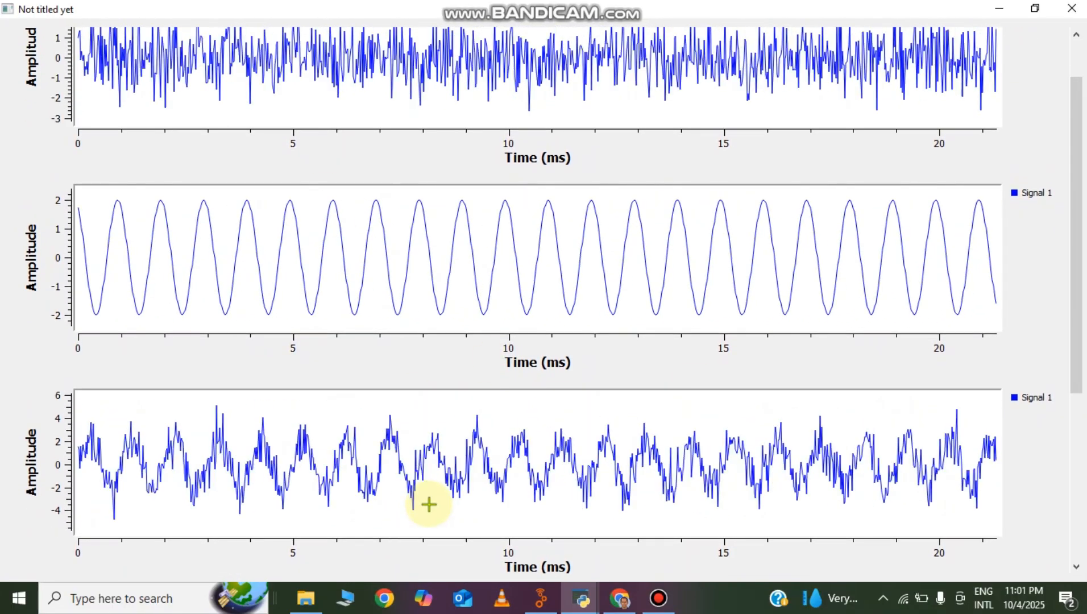
pyautogui.moveTo(1079, 256); pyautogui.dragTo(1077, 414)
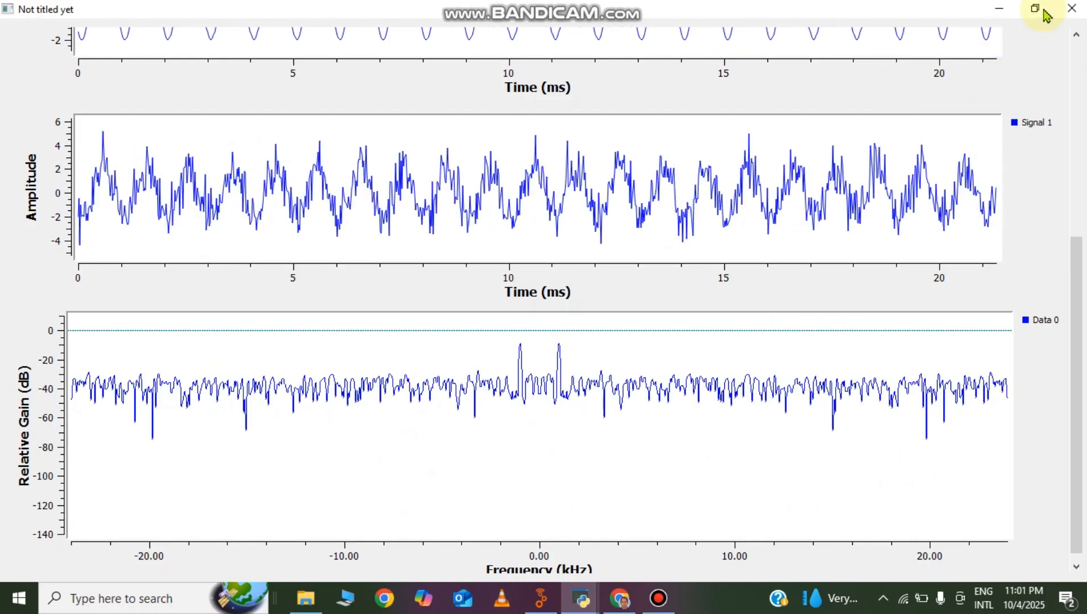
pyautogui.click(1074, 7)
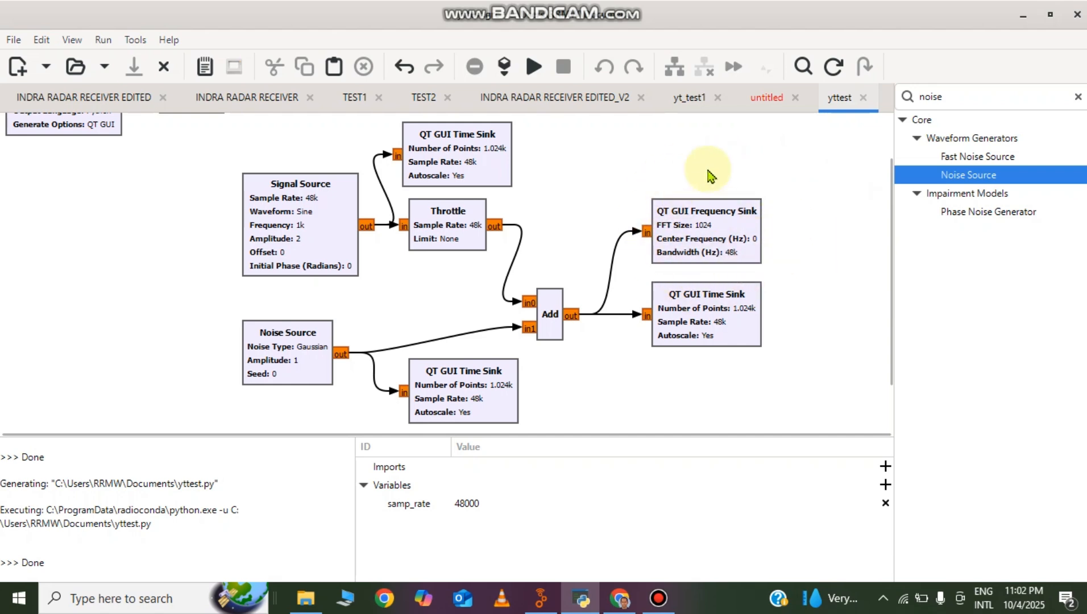
# Search the block library for "qt gui r" and place a QT GUI Range between the samp_rate variable and the upper Time Sink, above the Signal Source.
pyautogui.doubleClick(959, 99)
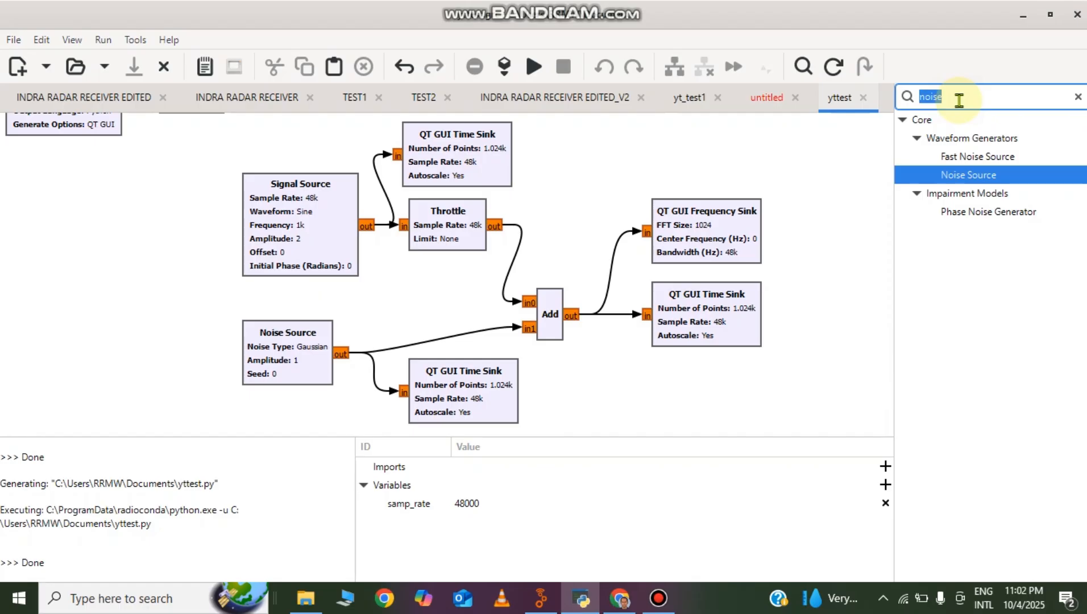
pyautogui.write('qt gui')
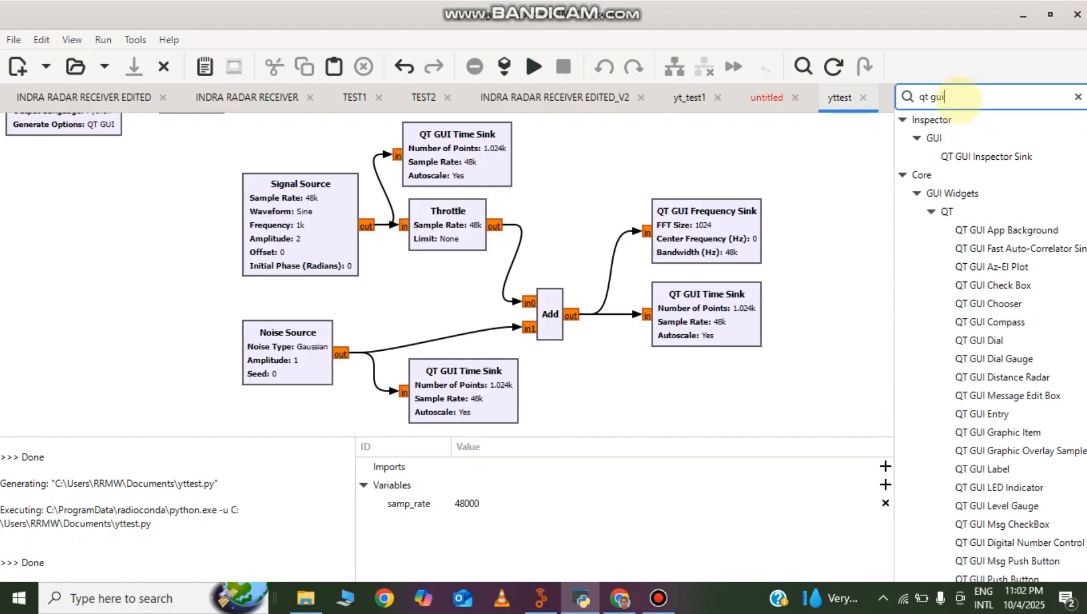
pyautogui.write(' r')
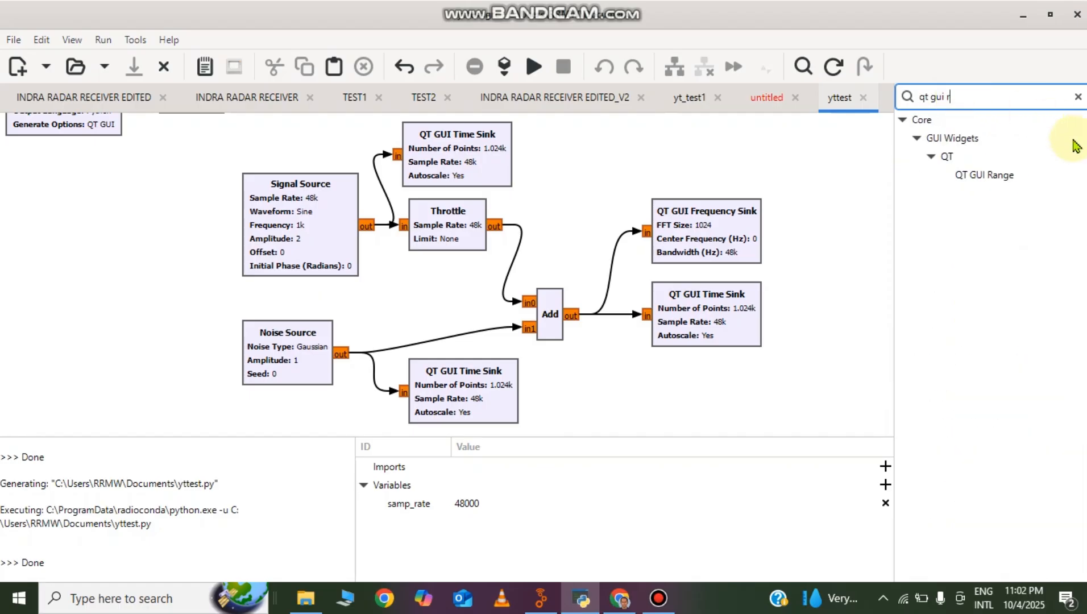
pyautogui.moveTo(987, 176); pyautogui.dragTo(305, 134)
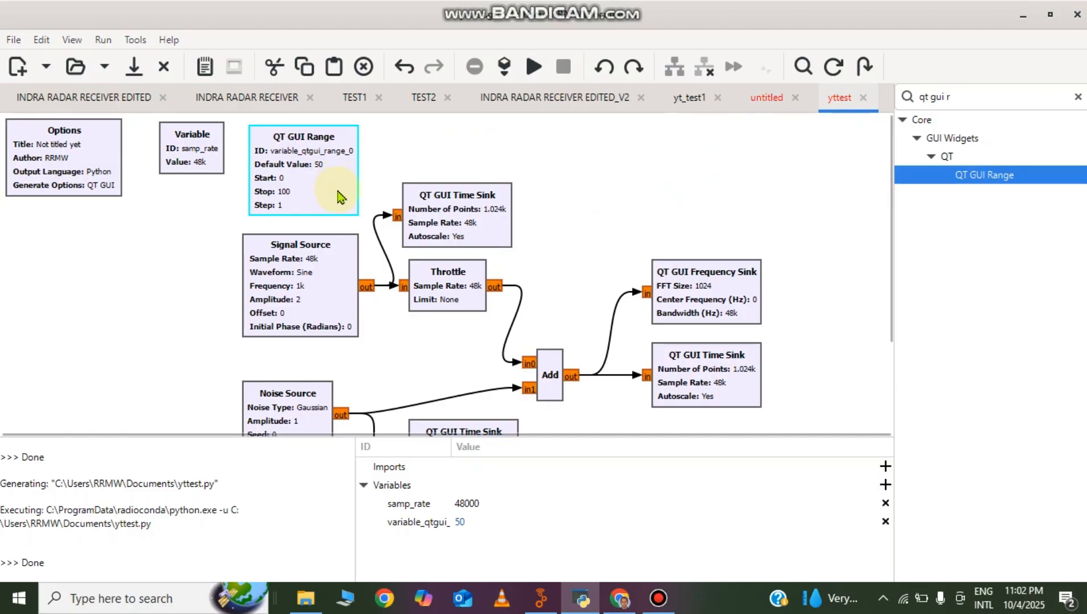
# Configure the QT GUI Range with ID freq, default value 1000, start 1000, stop 2000 and step 100.
pyautogui.doubleClick(317, 176)
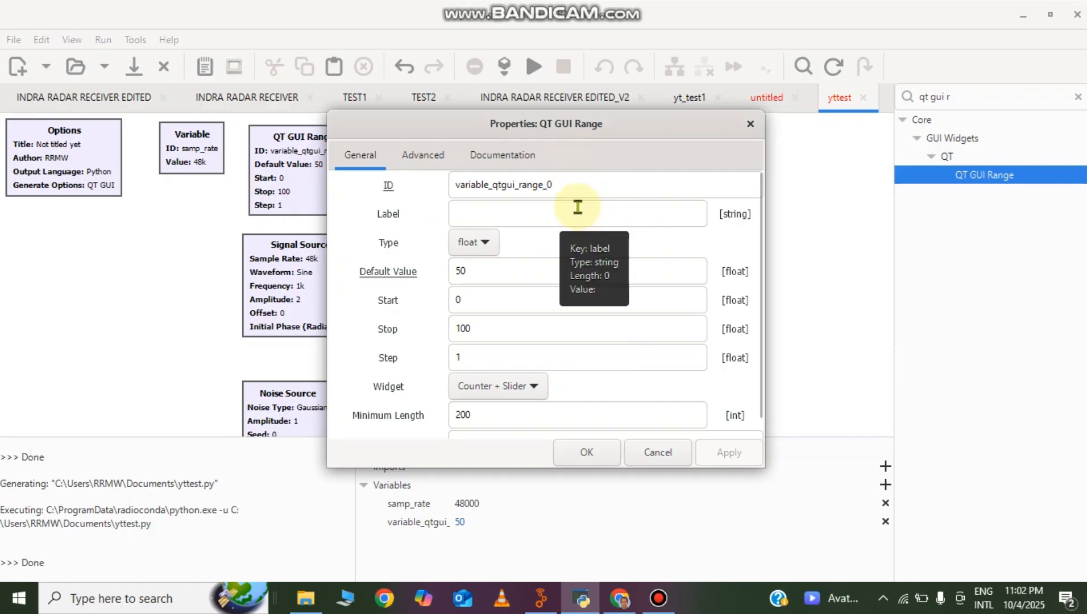
pyautogui.moveTo(563, 184); pyautogui.dragTo(390, 191)
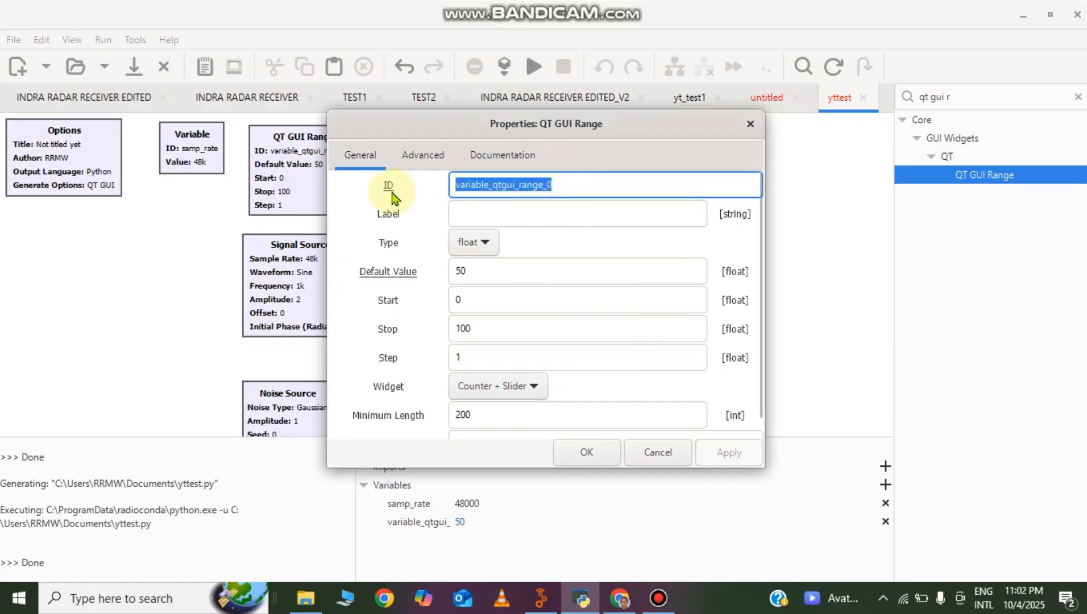
pyautogui.write('freq')
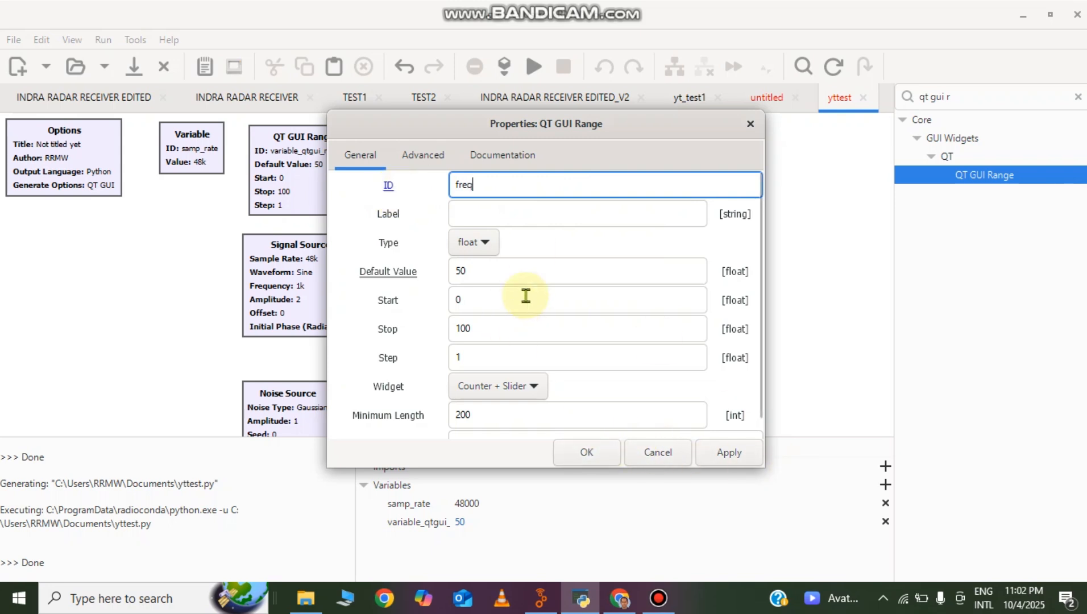
pyautogui.doubleClick(490, 301)
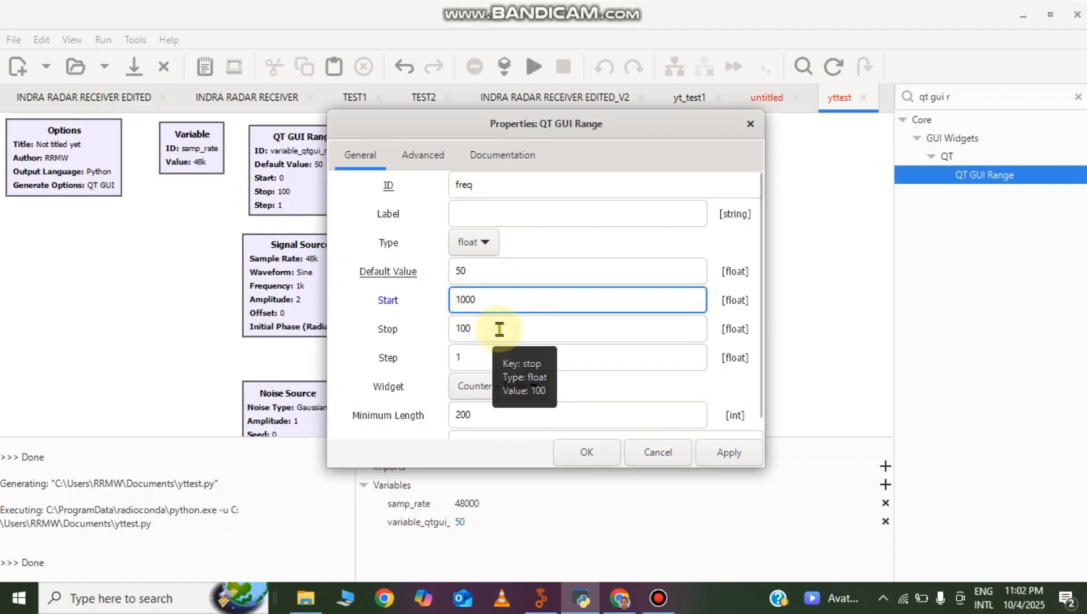
pyautogui.doubleClick(482, 271)
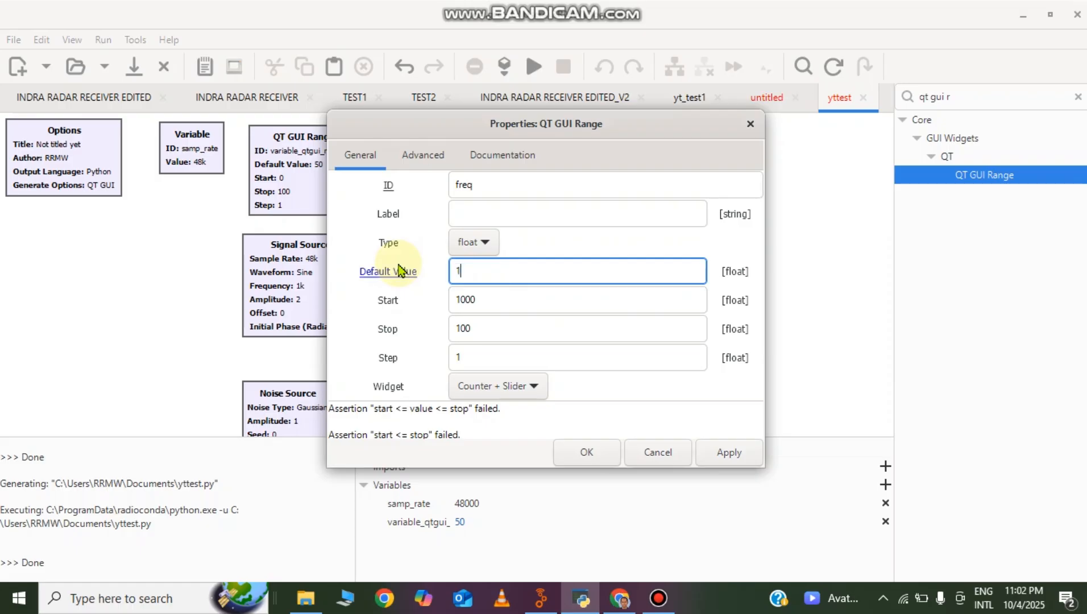
pyautogui.doubleClick(491, 331)
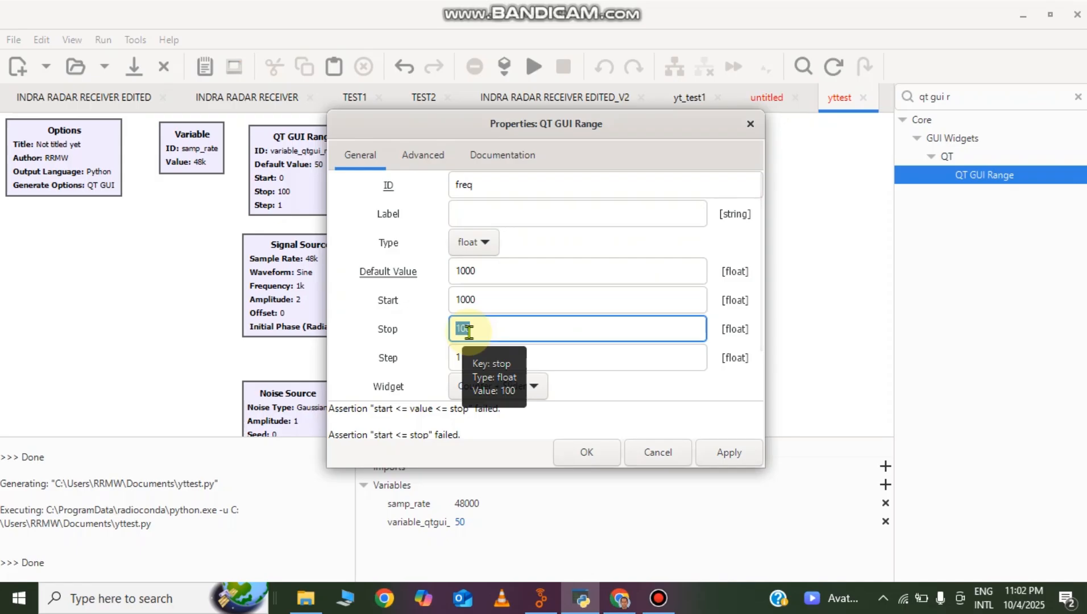
pyautogui.write('2000')
pyautogui.click(500, 355)
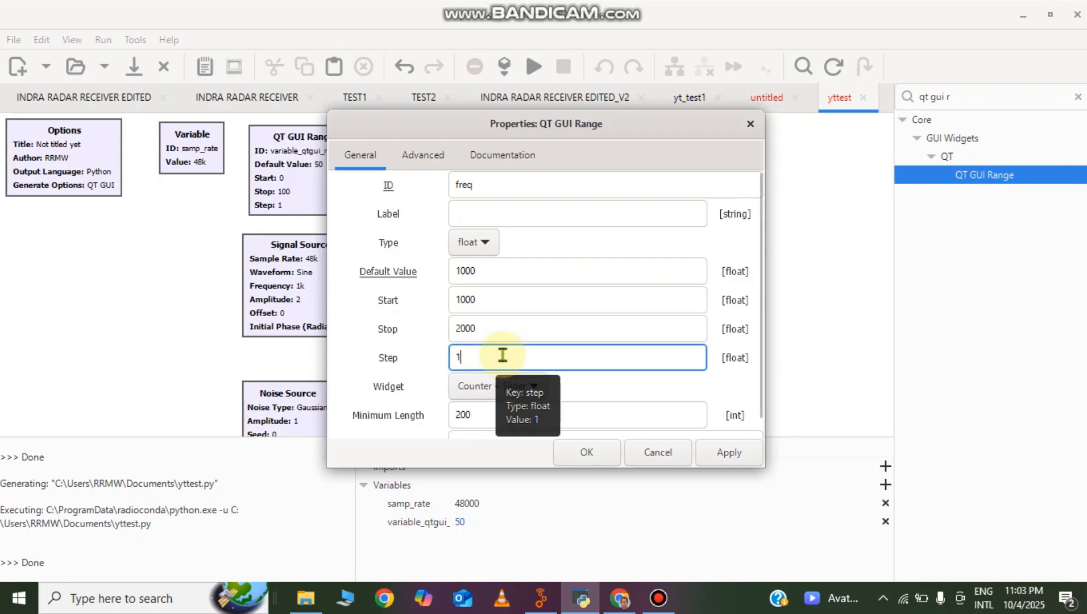
pyautogui.write('00')
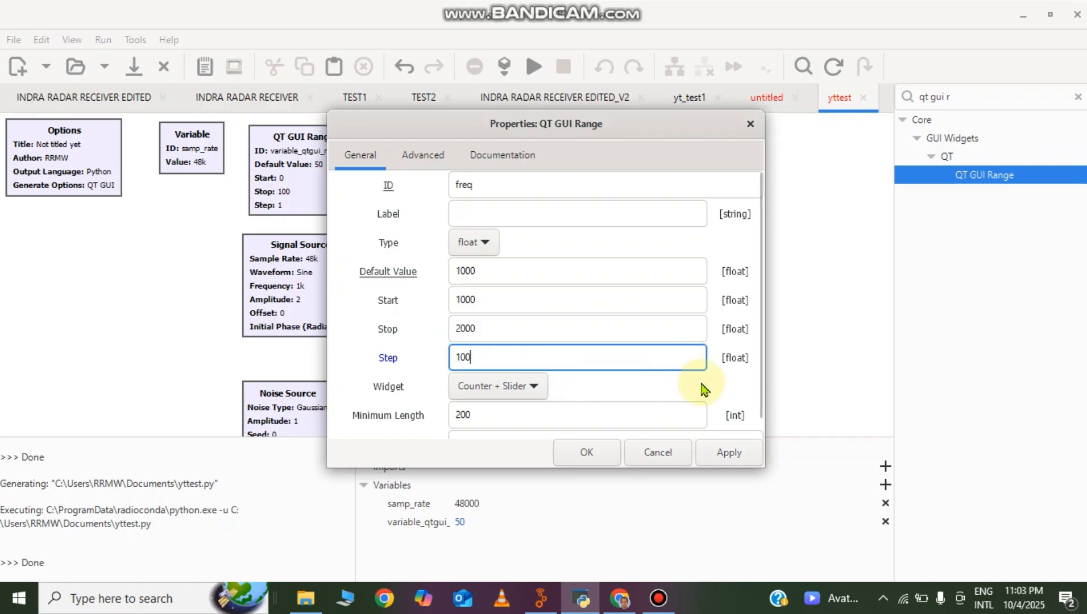
pyautogui.click(595, 459)
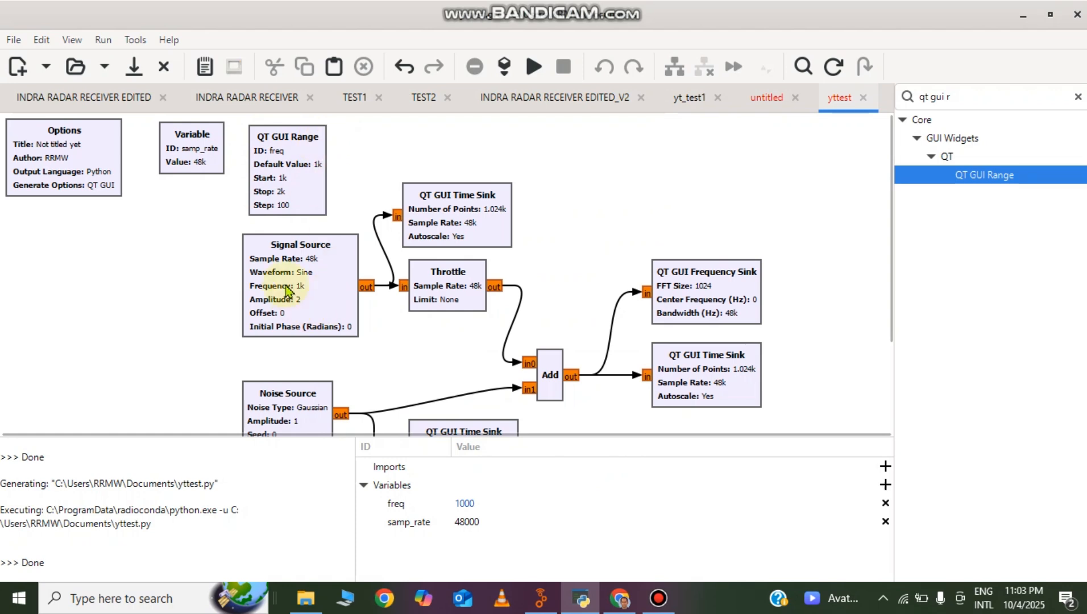
# Set the sine Signal Source's frequency to the variable freq.
pyautogui.doubleClick(313, 291)
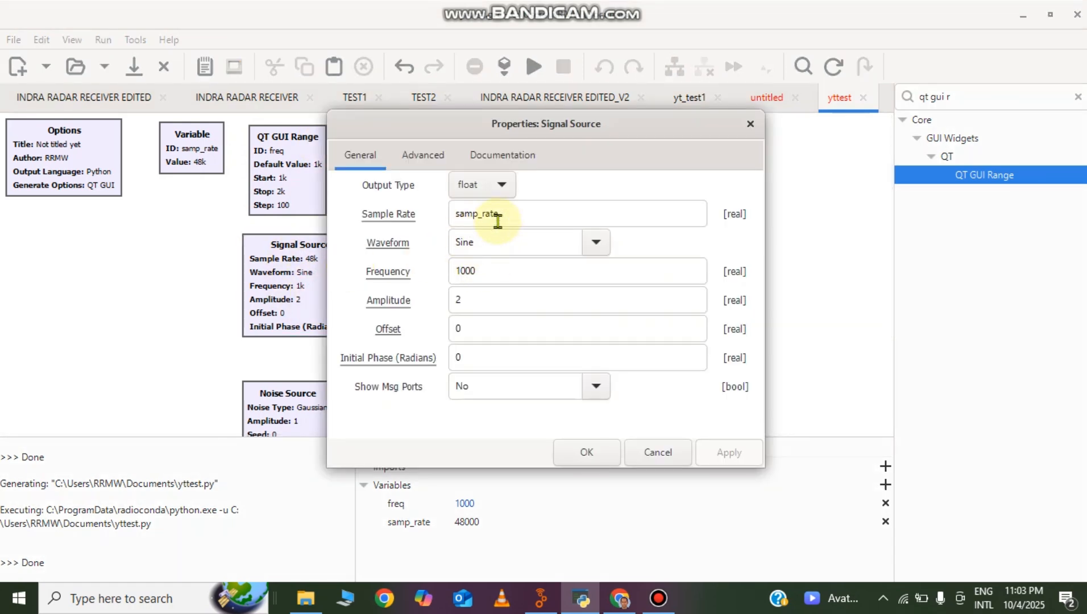
pyautogui.doubleClick(496, 272)
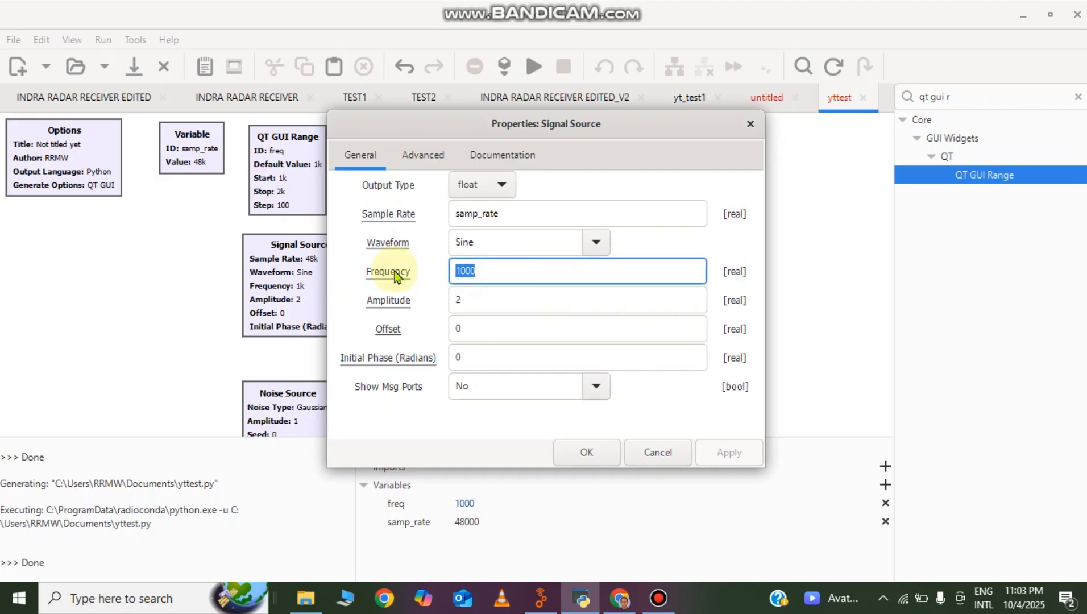
pyautogui.write('freq')
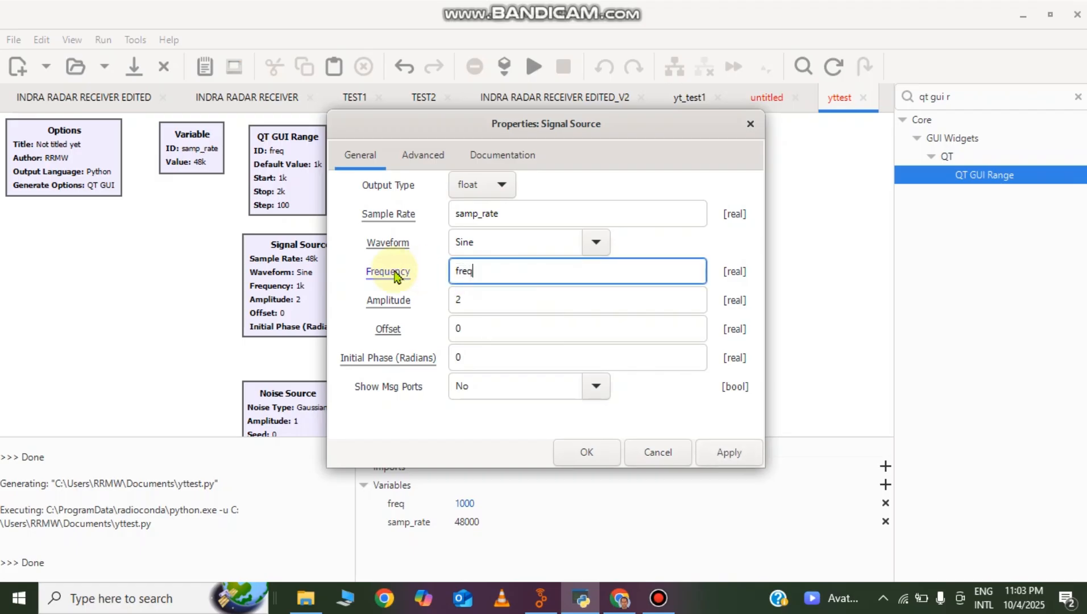
pyautogui.click(586, 452)
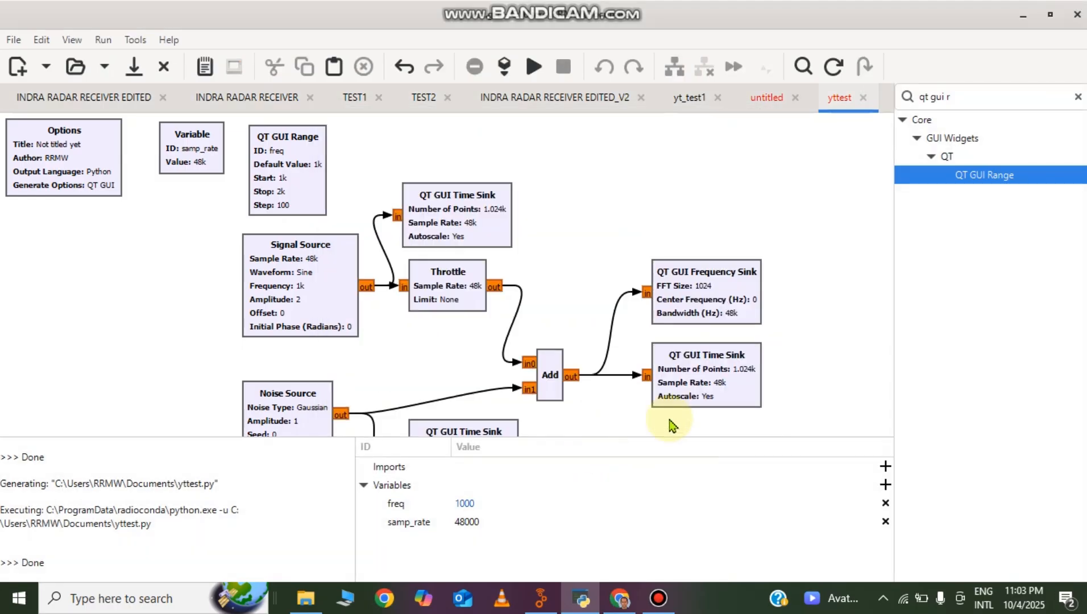
# Run the flow graph, sweep the freq slider back and forth between 1000 and 1900 to examine the waveforms, and close the plot window.
pyautogui.click(534, 66)
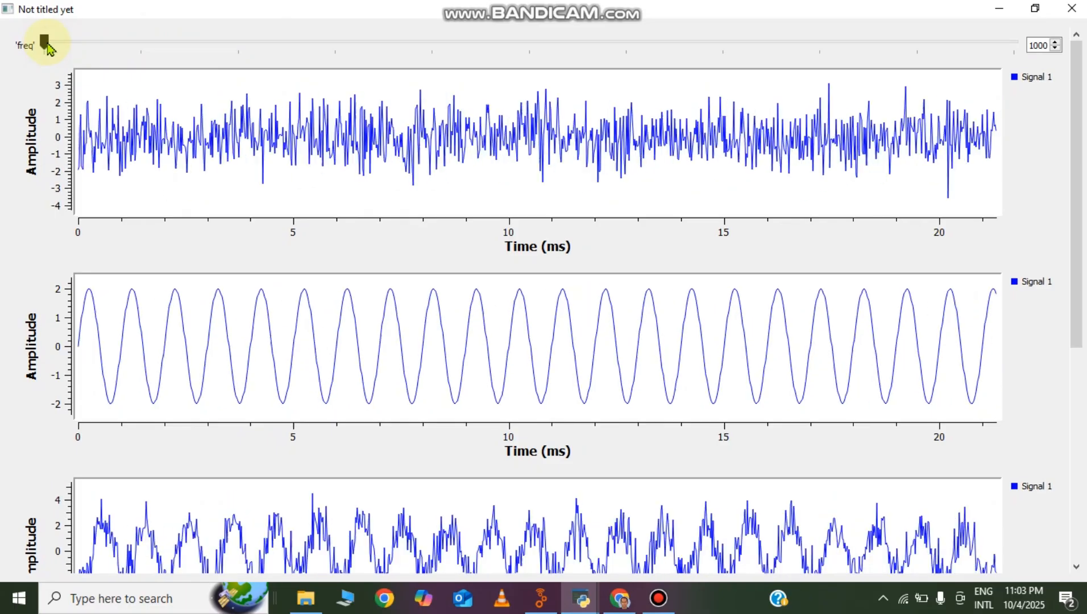
pyautogui.click(211, 49)
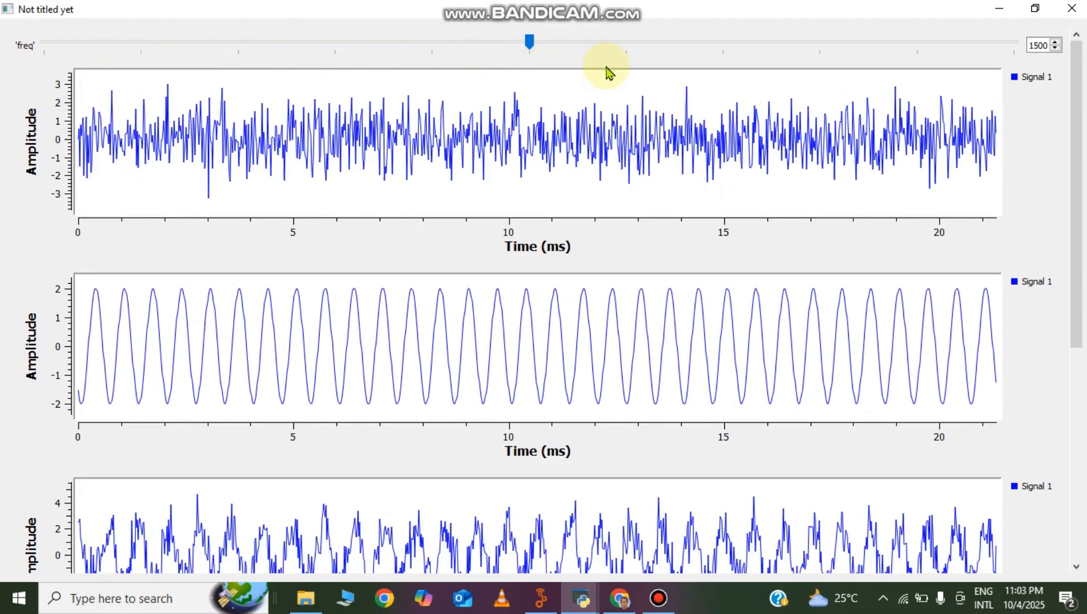
pyautogui.click(737, 49)
pyautogui.click(814, 48)
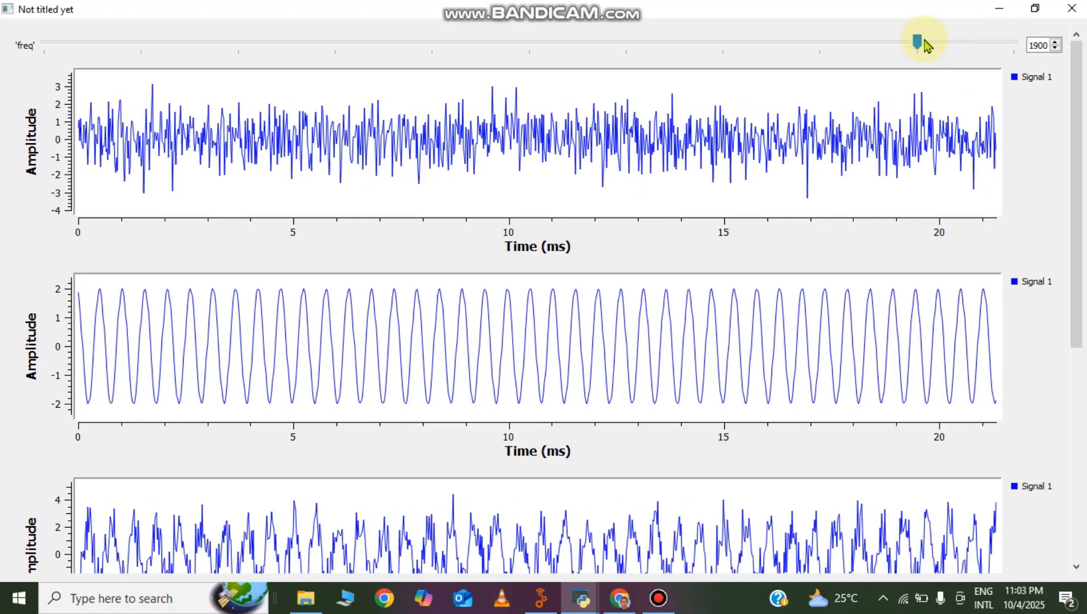
pyautogui.click(919, 43)
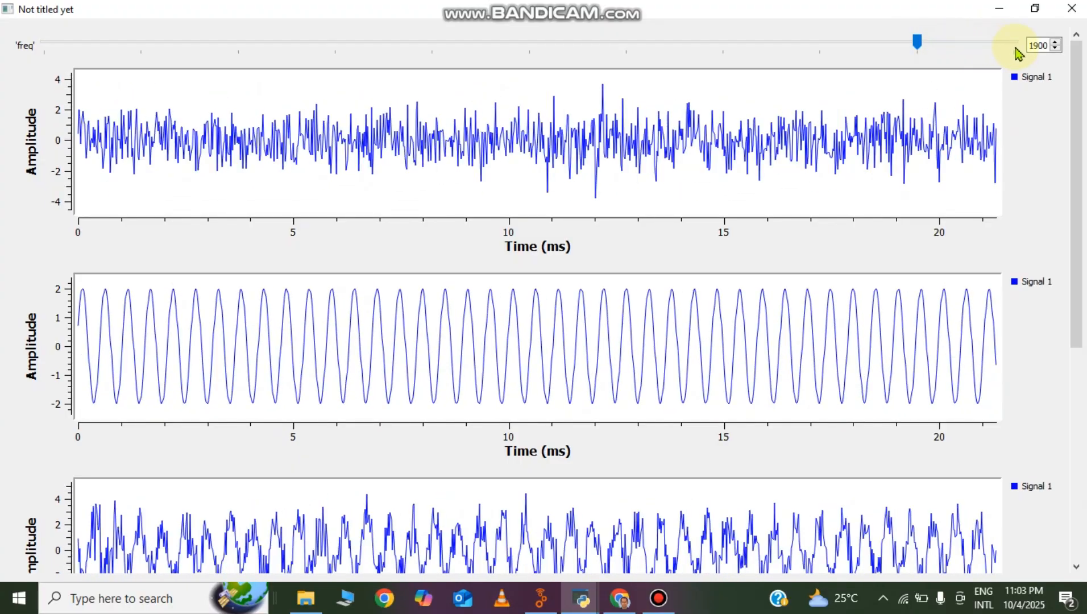
pyautogui.moveTo(917, 43); pyautogui.dragTo(633, 46)
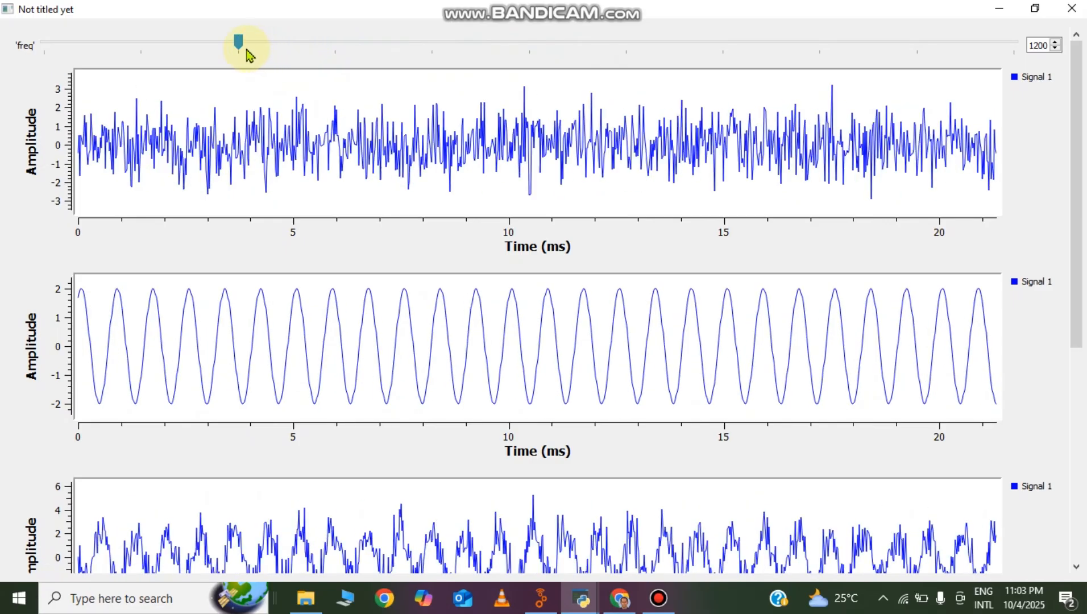
pyautogui.click(210, 46)
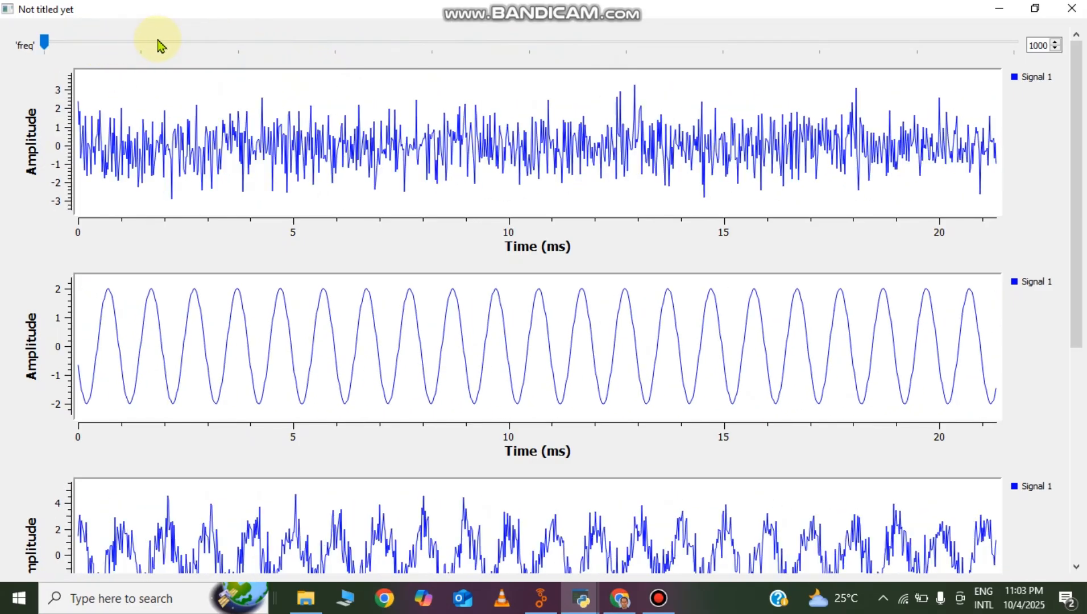
pyautogui.moveTo(157, 40); pyautogui.dragTo(393, 47)
pyautogui.moveTo(541, 52); pyautogui.dragTo(854, 52)
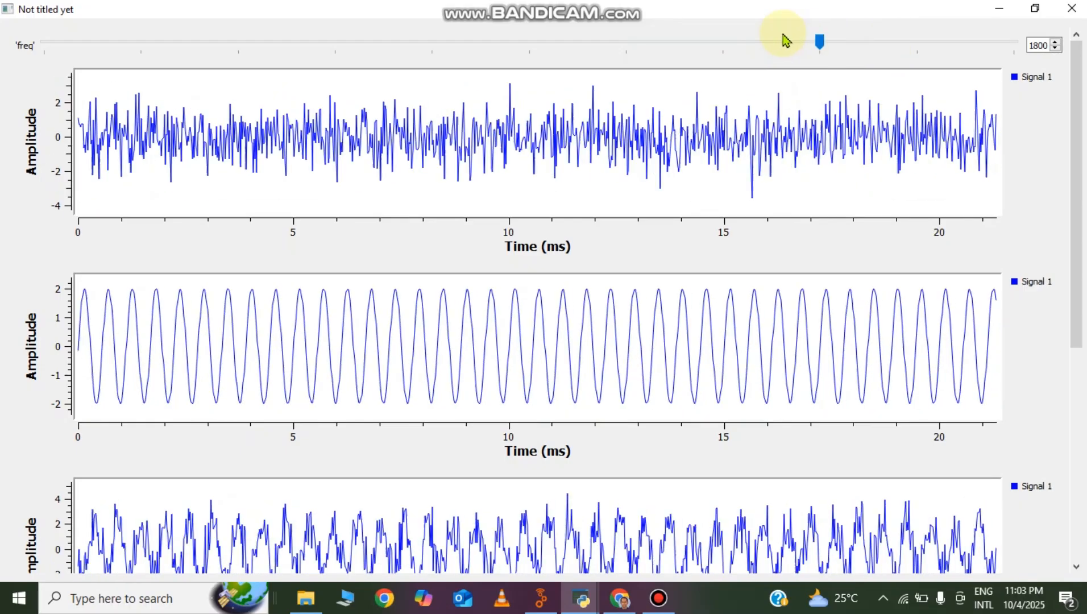
pyautogui.moveTo(785, 40); pyautogui.dragTo(231, 54)
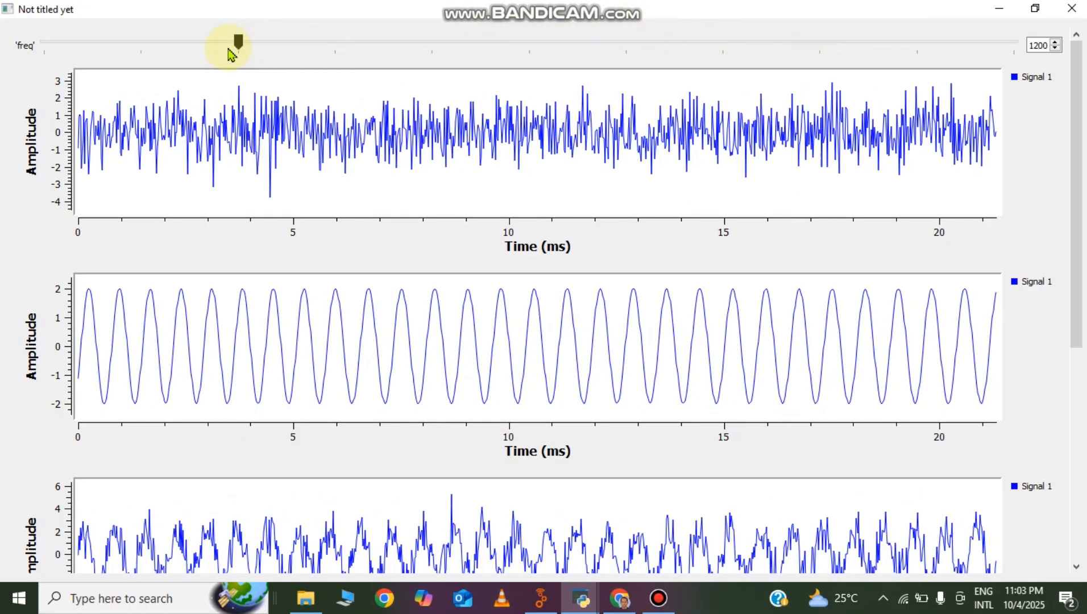
pyautogui.moveTo(301, 48); pyautogui.dragTo(684, 61)
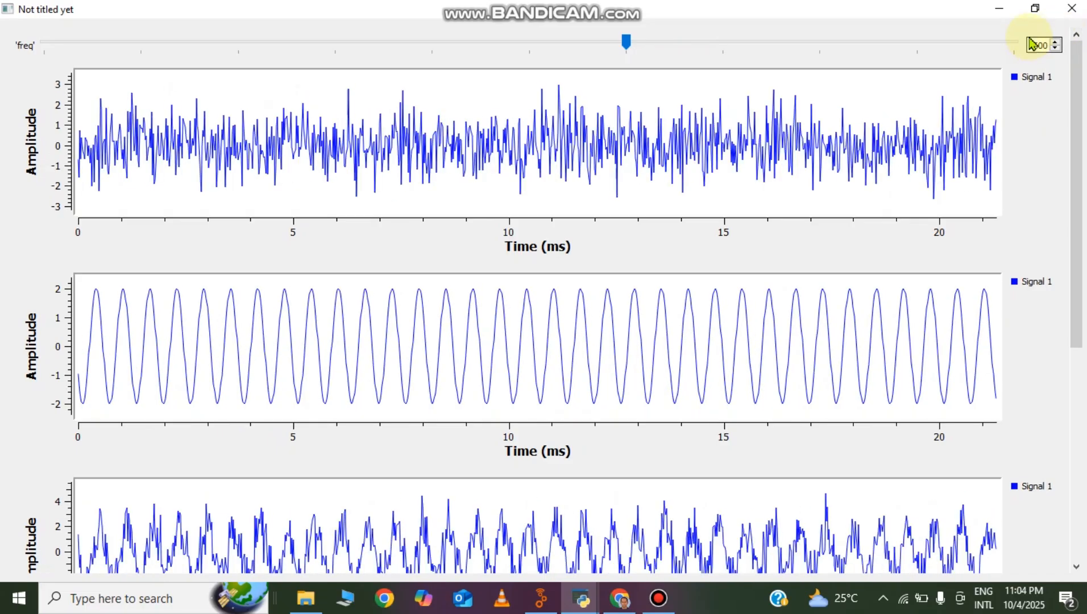
pyautogui.click(1067, 14)
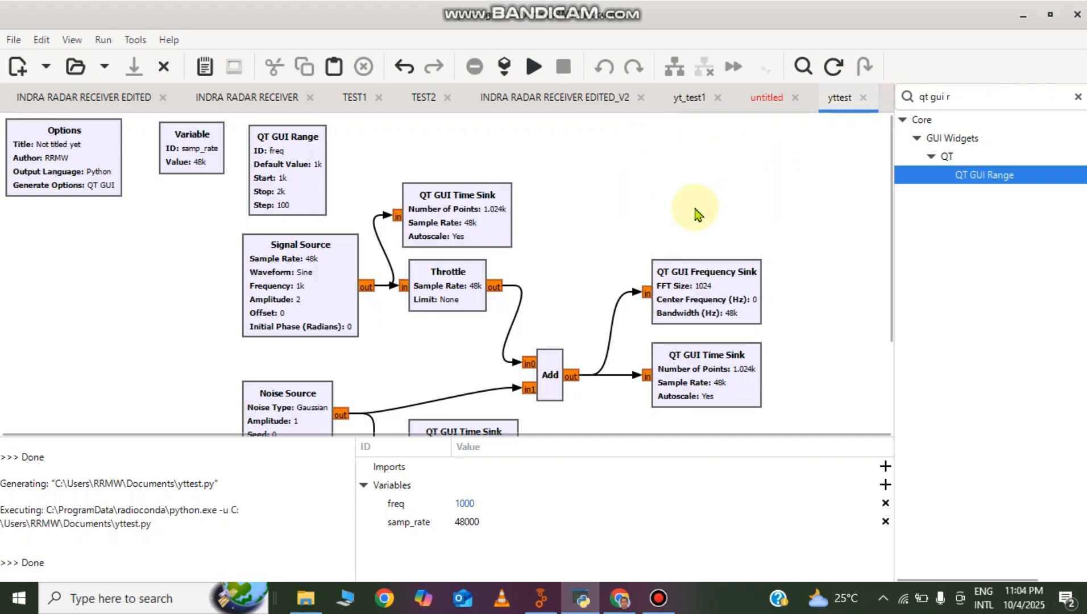
# Search the block library for "file sink" and place a File Sink above the QT GUI Frequency Sink.
pyautogui.moveTo(963, 97); pyautogui.dragTo(894, 98)
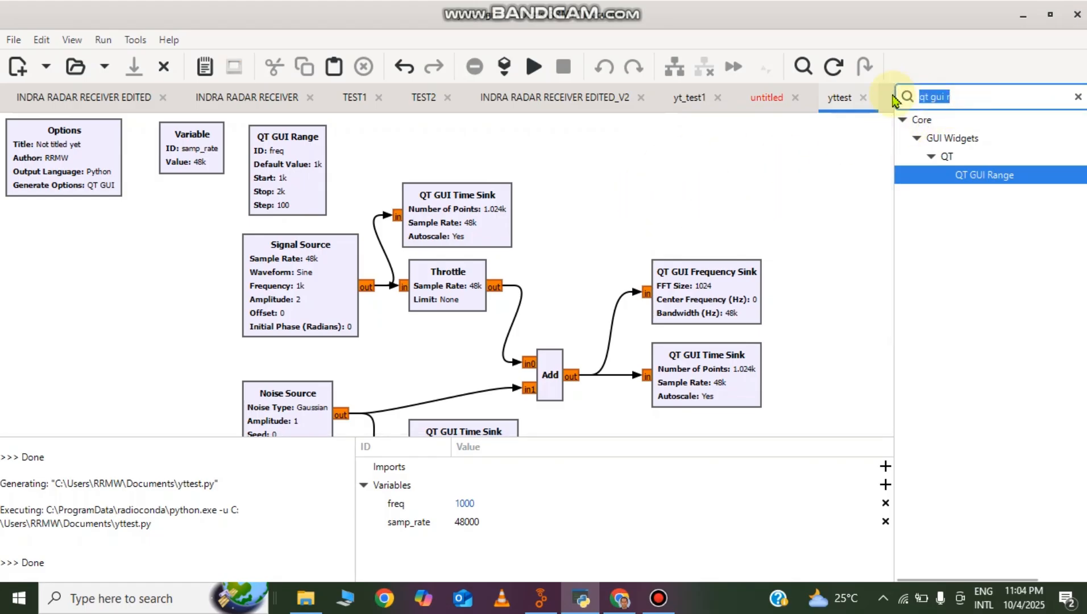
pyautogui.write('file sink')
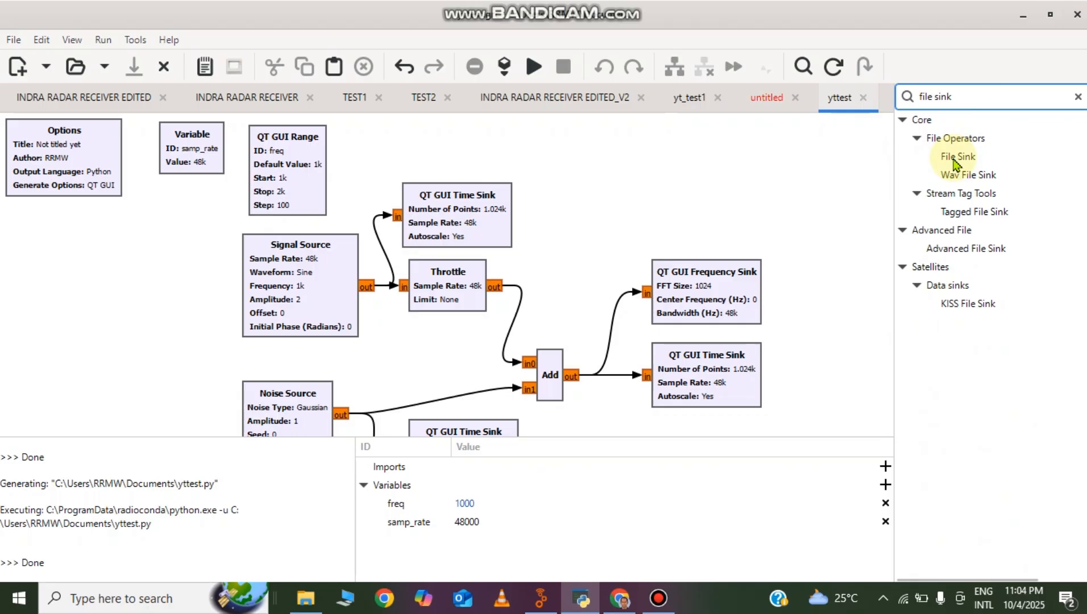
pyautogui.moveTo(958, 156); pyautogui.dragTo(692, 195)
pyautogui.click(691, 195)
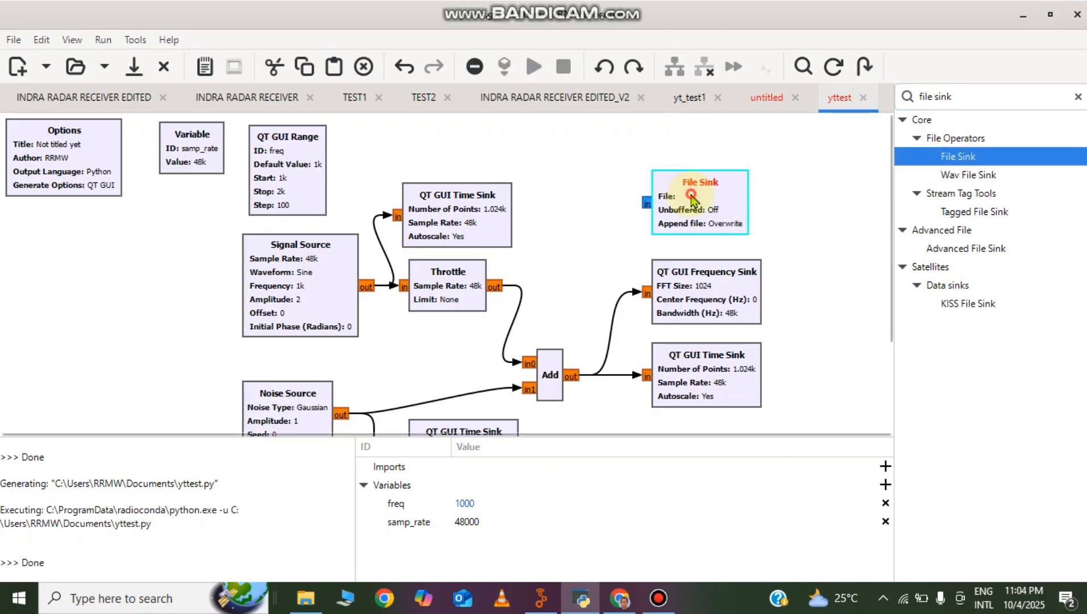
# Set the new File Sink's input type to float.
pyautogui.doubleClick(691, 196)
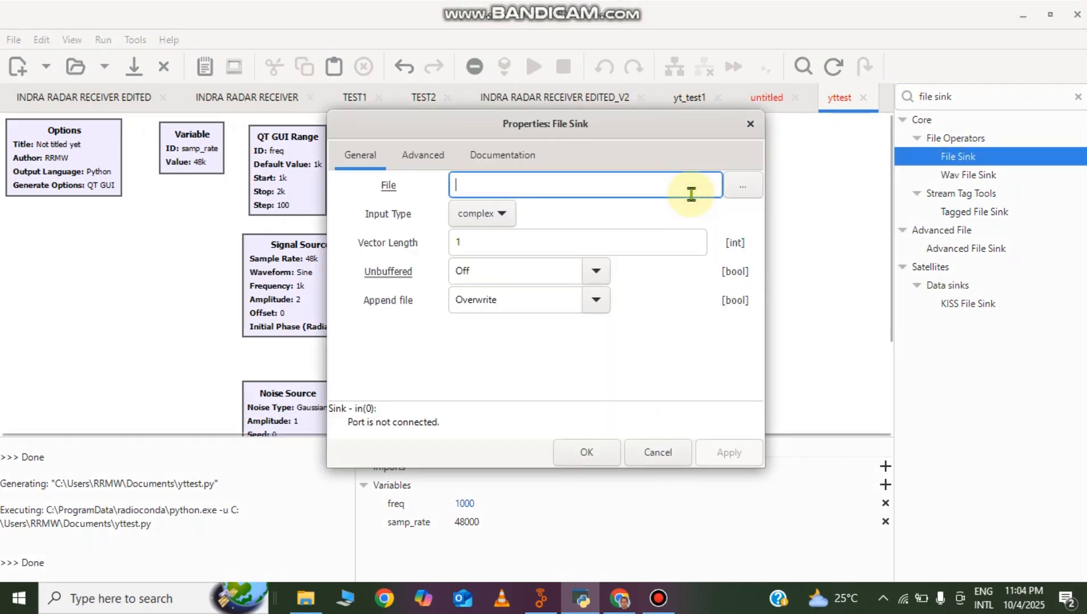
pyautogui.click(492, 213)
pyautogui.click(493, 242)
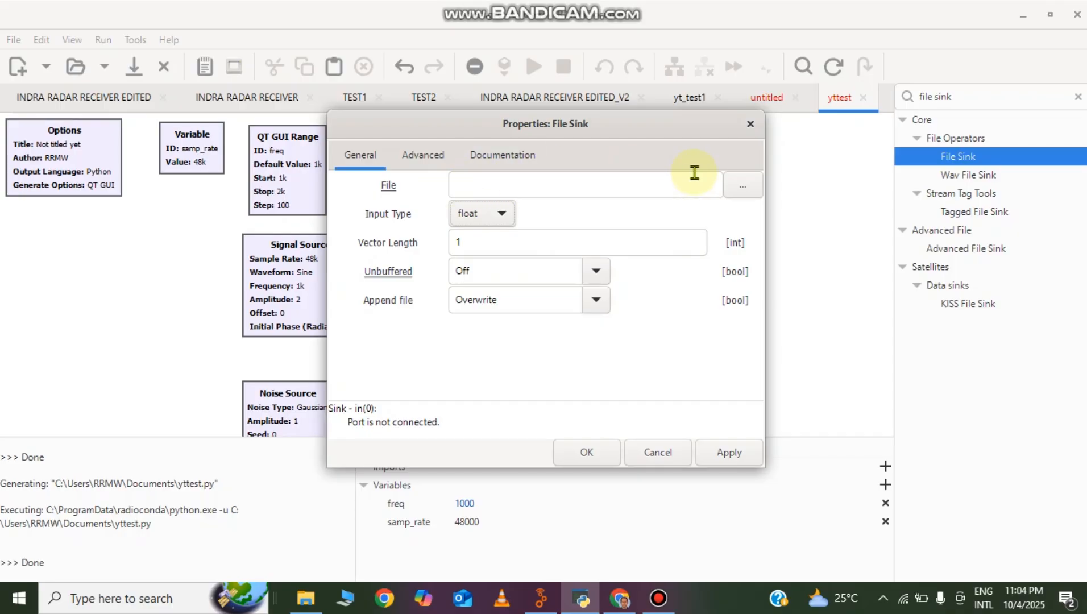
# Create a folder named ytfile in Documents and set the File Sink's output file to testfile inside it.
pyautogui.click(745, 186)
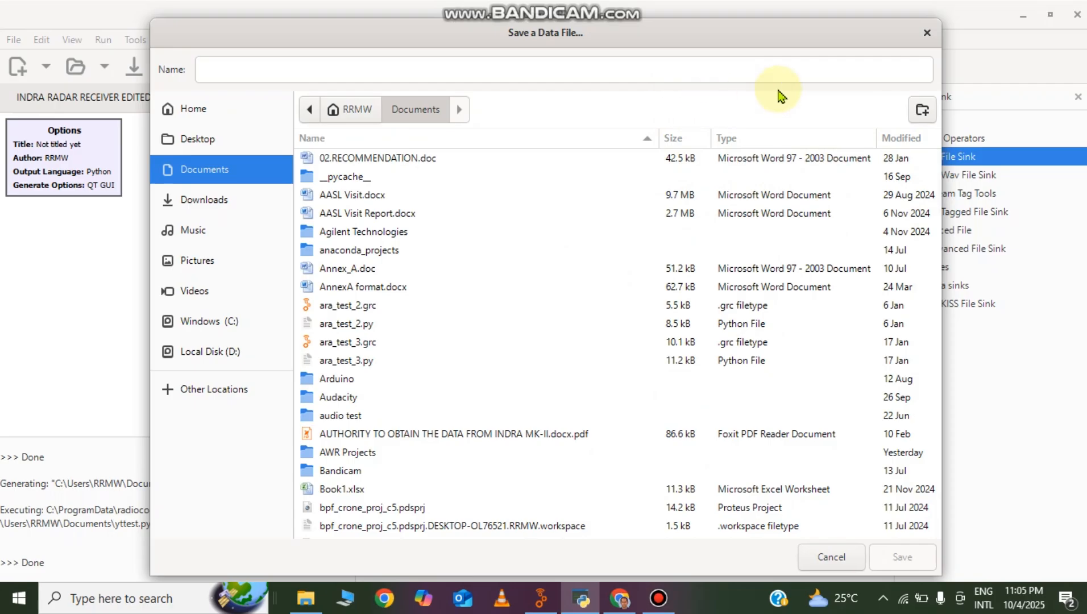
pyautogui.click(931, 112)
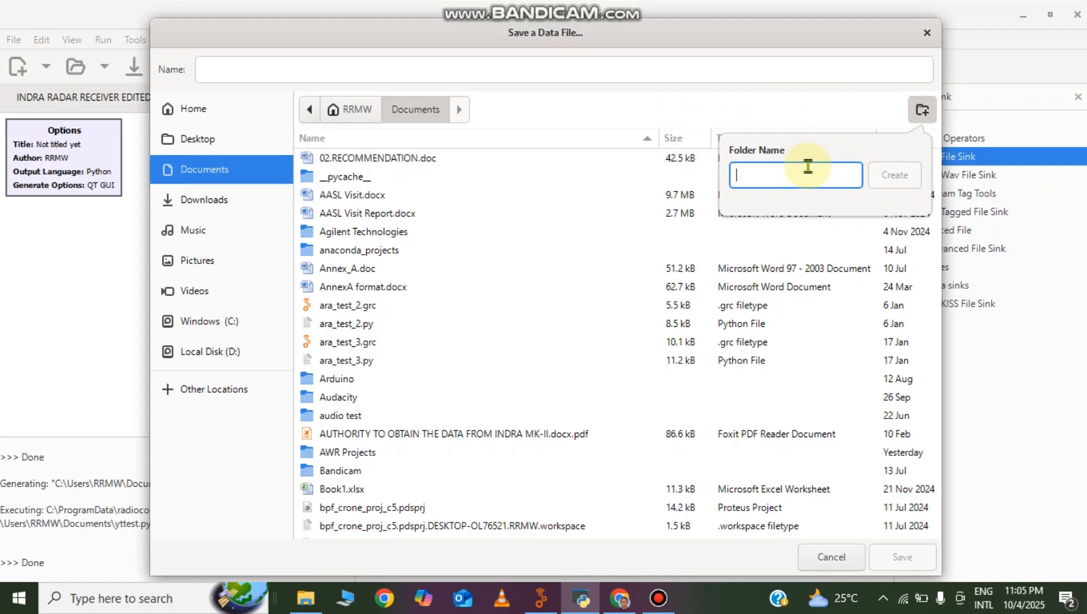
pyautogui.write('ytfile')
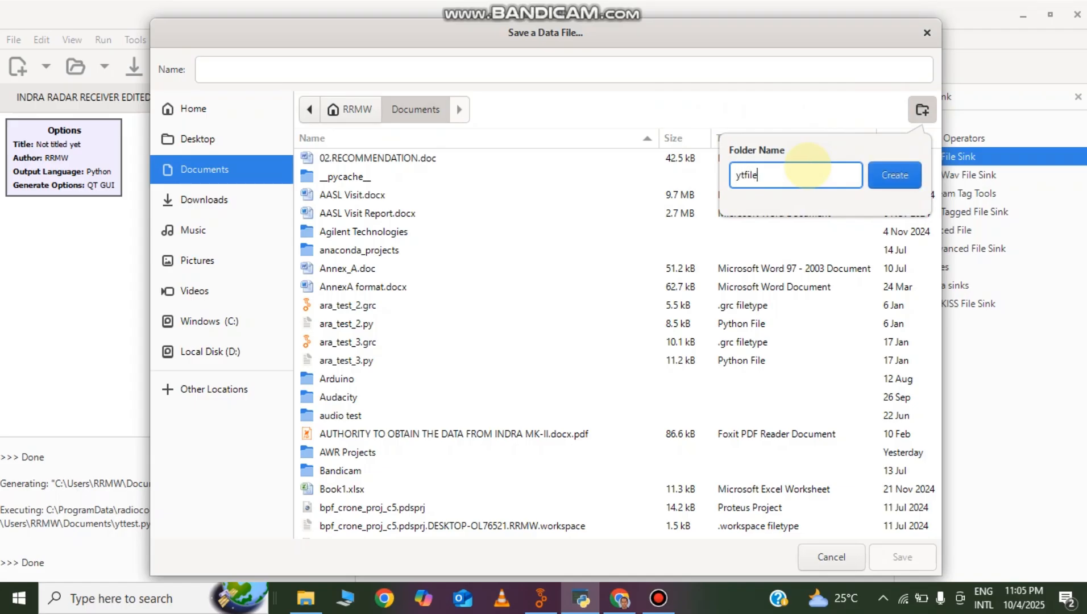
pyautogui.press('Return')
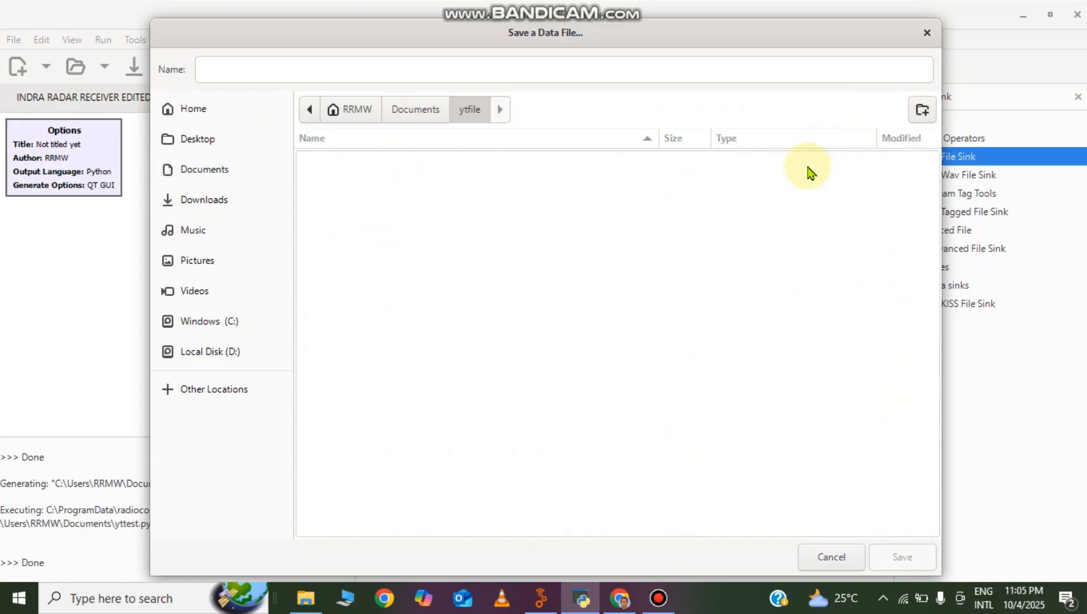
pyautogui.click(621, 68)
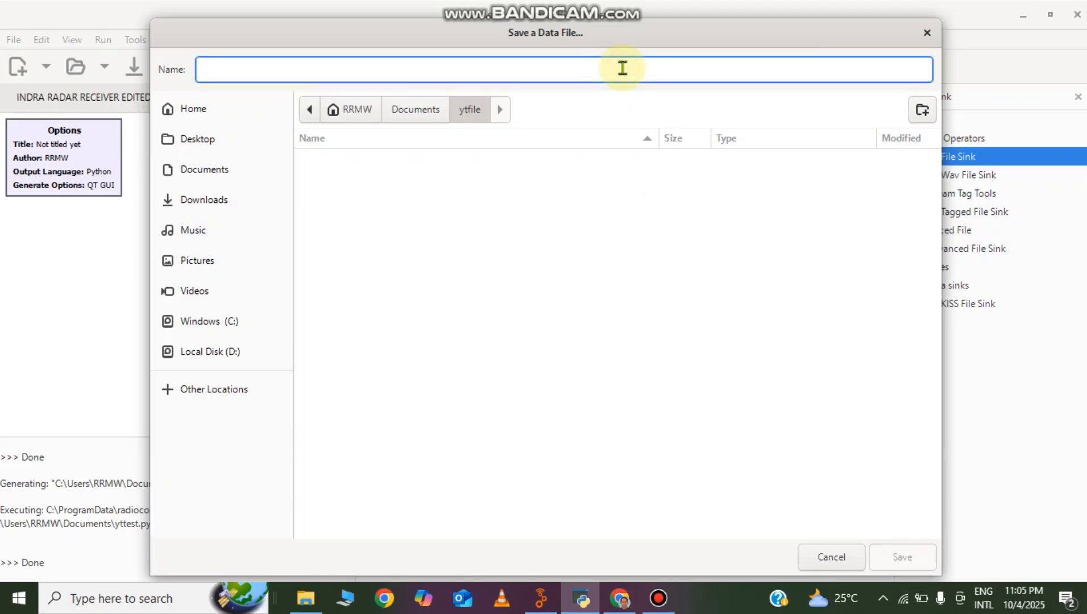
pyautogui.write('testfile')
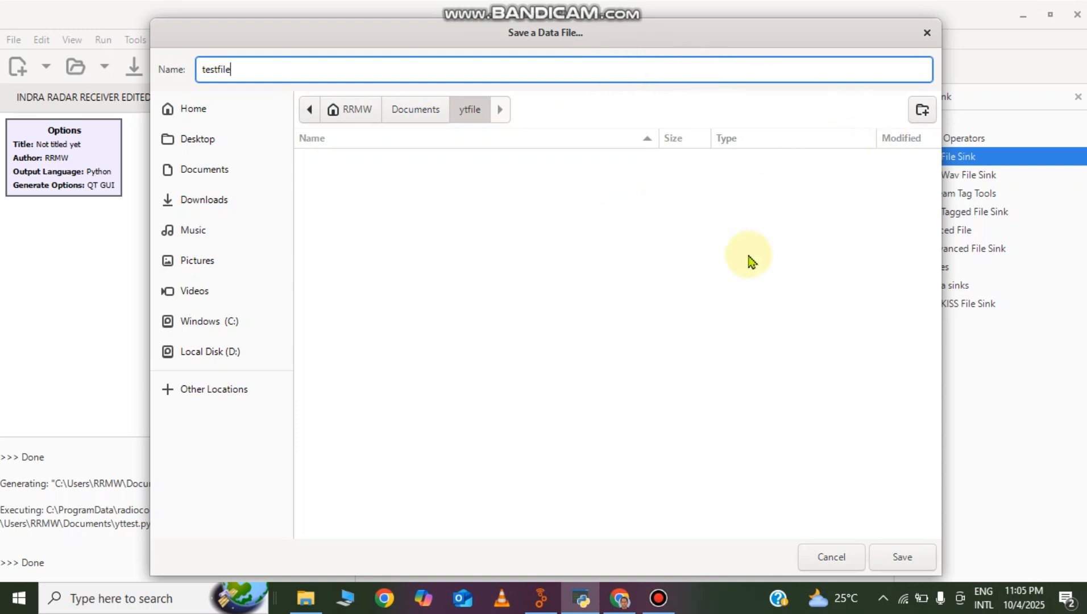
pyautogui.click(902, 557)
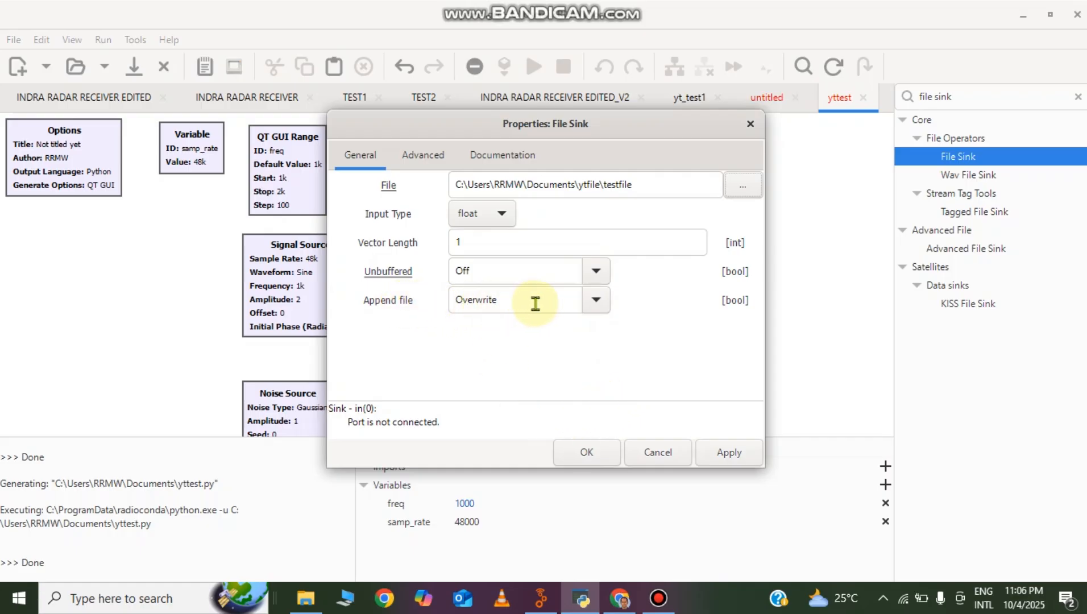
# Set the File Sink's append file option to Append and apply its properties.
pyautogui.click(588, 307)
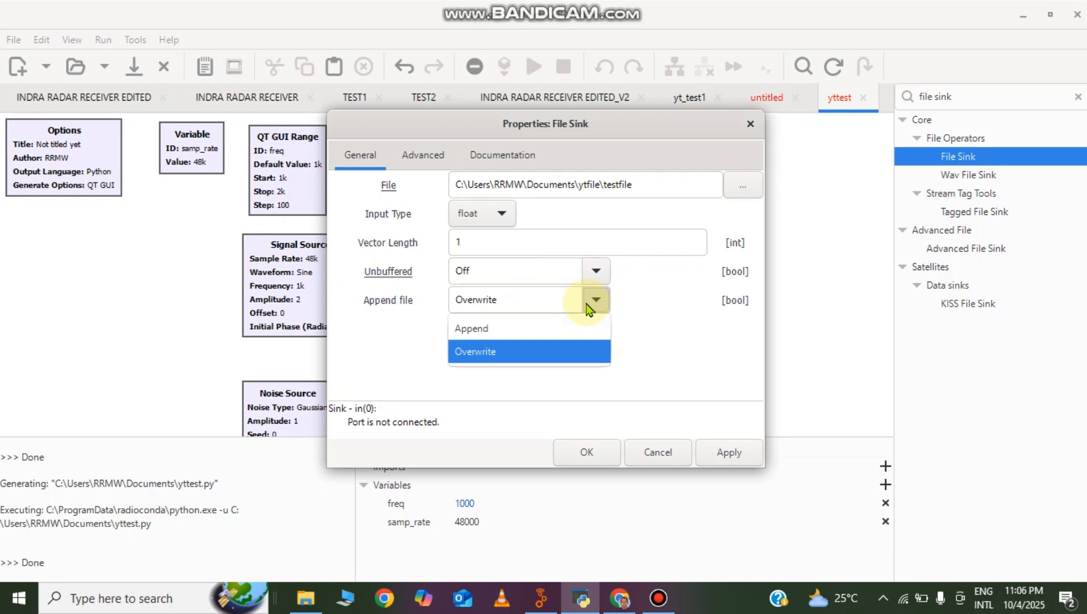
pyautogui.click(562, 330)
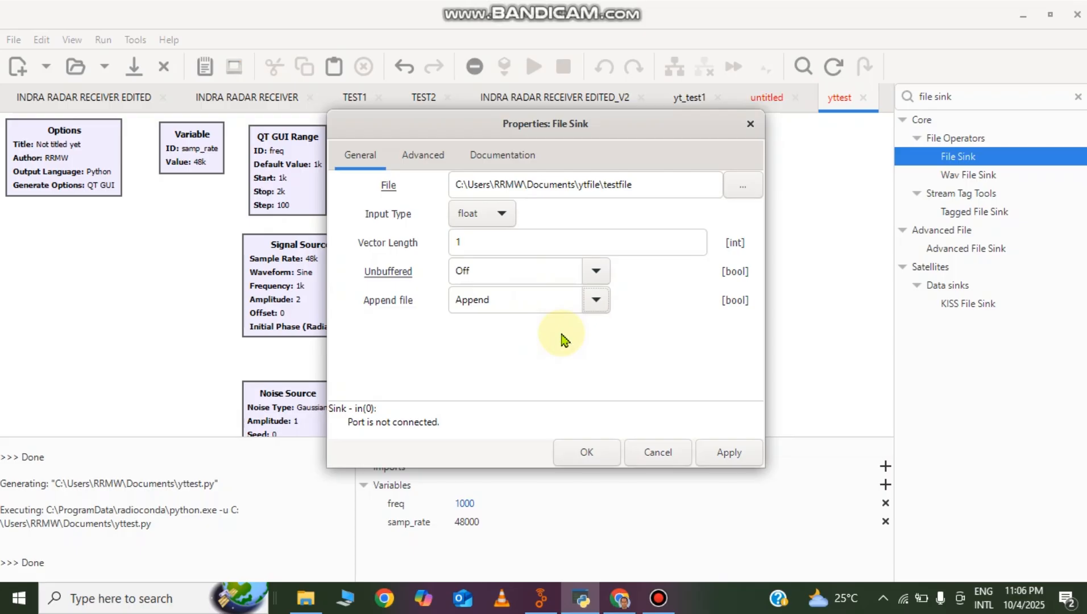
pyautogui.click(585, 452)
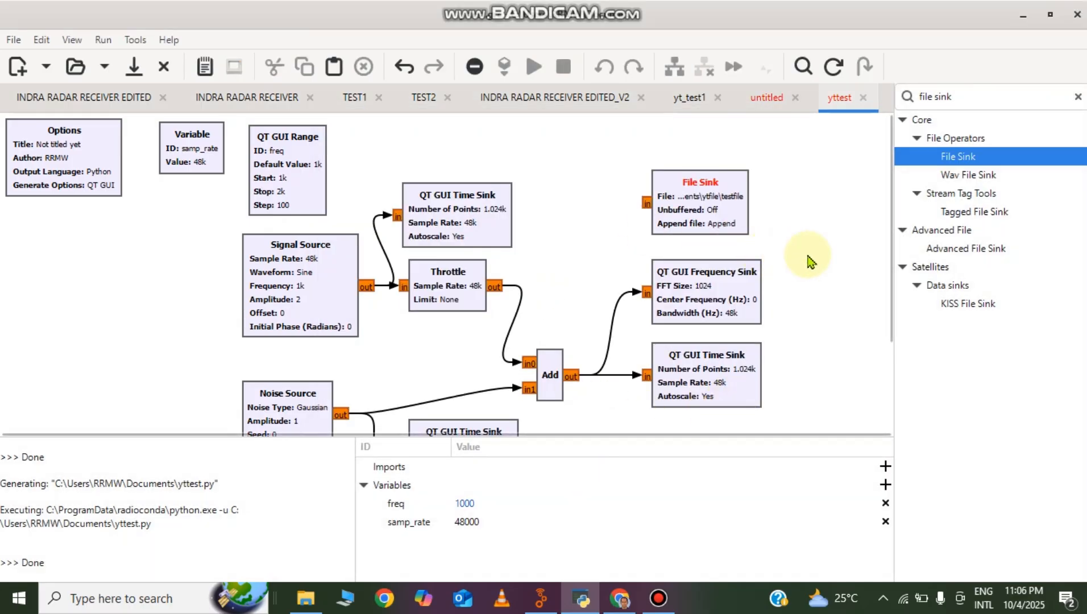